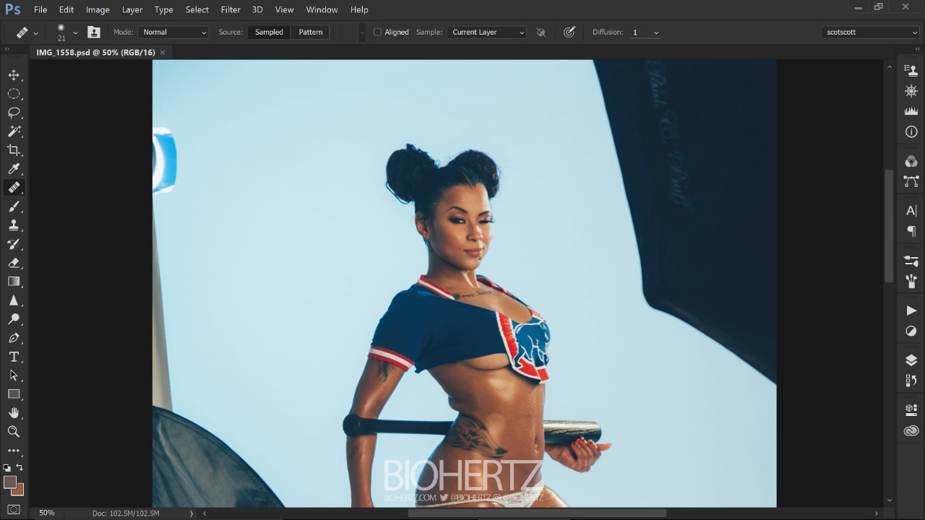
# Duplicate the Background layer as a working copy for the retouching.
pyautogui.hotkey('ctrl', 'space')
pyautogui.moveTo(590, 285); pyautogui.dragTo(601, 309)
pyautogui.scroll(2, 563, 318)
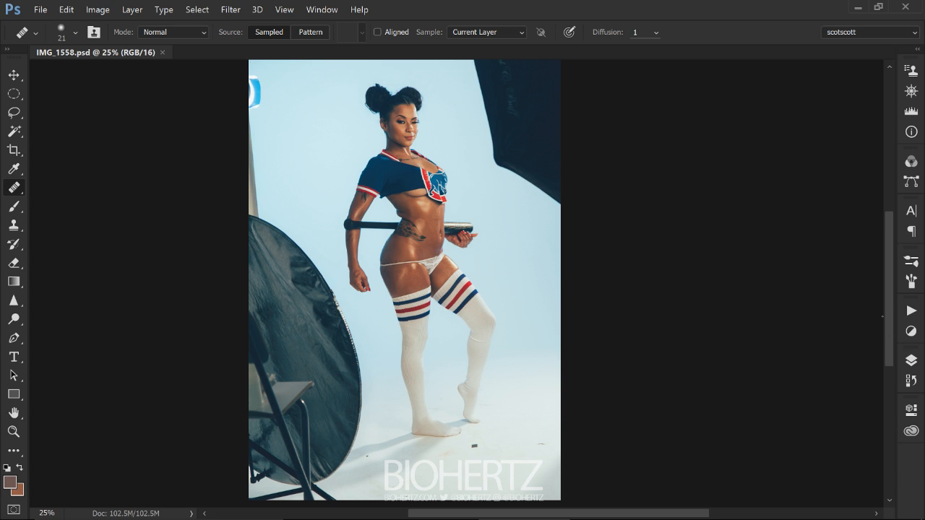
pyautogui.click(911, 359)
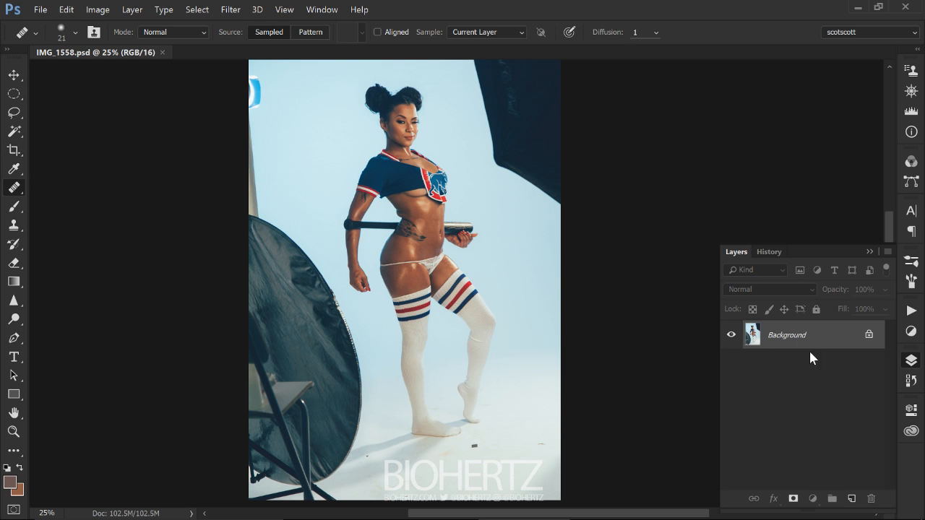
pyautogui.moveTo(813, 338); pyautogui.dragTo(851, 498)
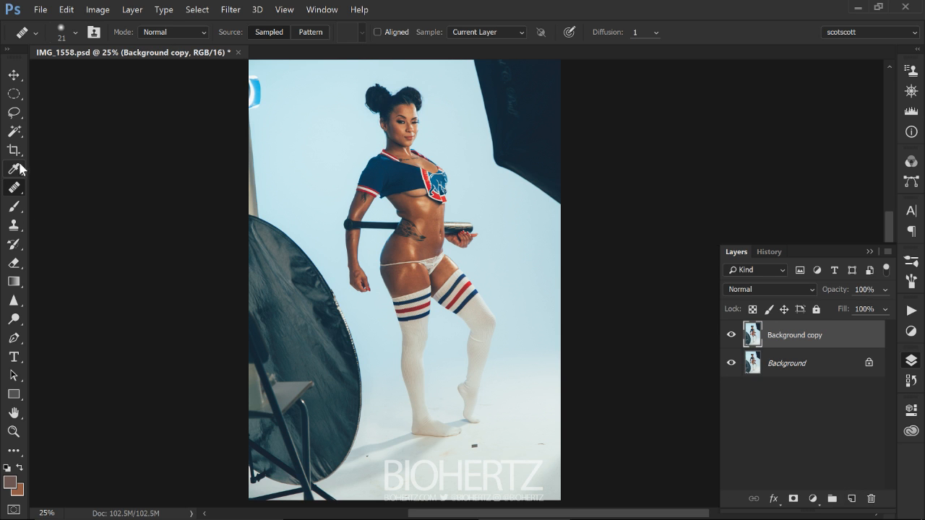
# Remove the dark softbox from the upper-right backdrop with the Content-Aware Patch tool, repatching the leftover artefacts from clean background.
pyautogui.click(16, 135)
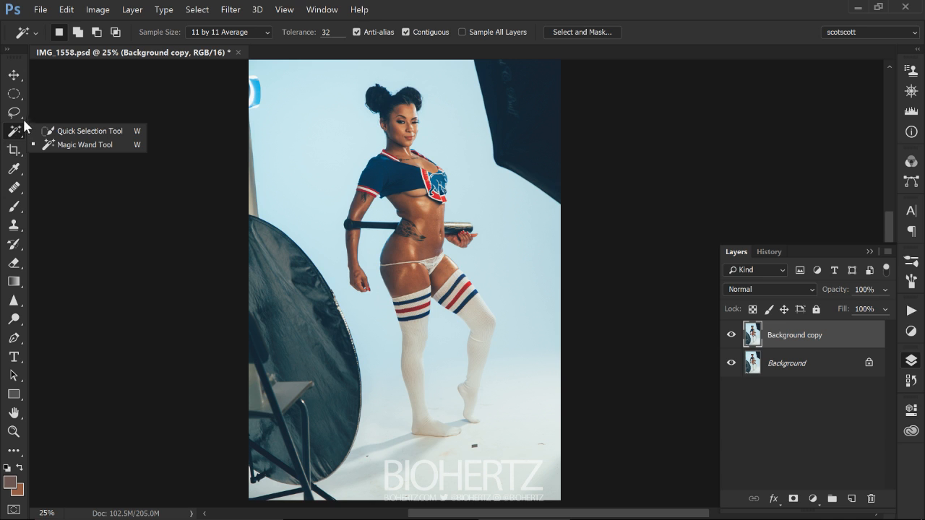
pyautogui.click(13, 187)
pyautogui.click(58, 215)
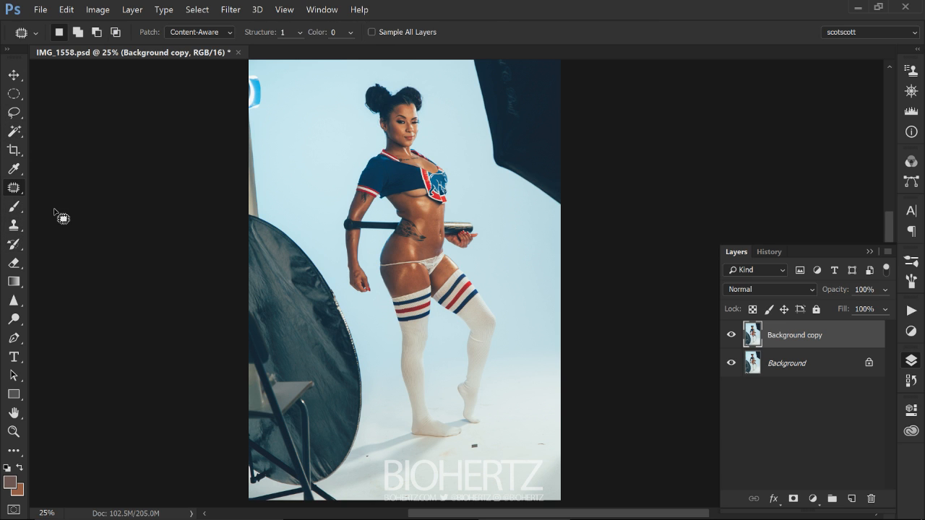
pyautogui.moveTo(471, 50); pyautogui.dragTo(505, 45)
pyautogui.moveTo(553, 198); pyautogui.dragTo(528, 189)
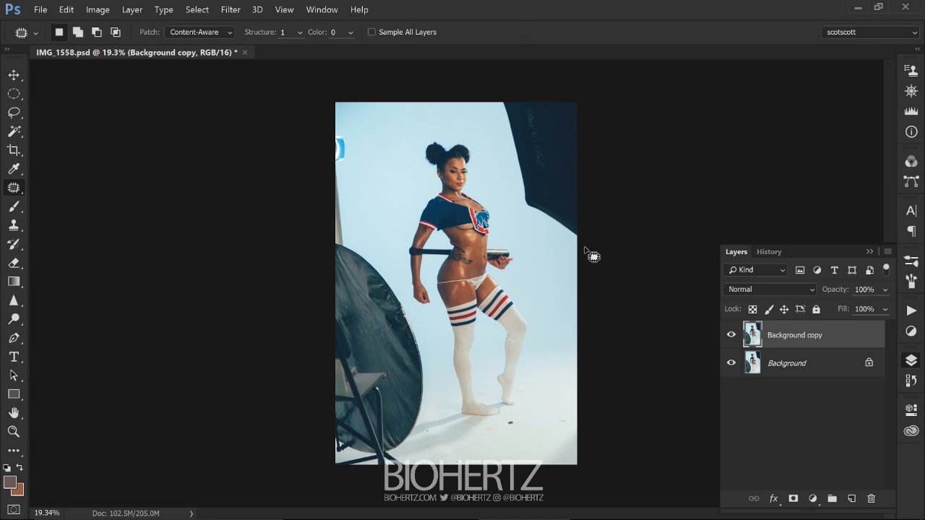
pyautogui.moveTo(590, 255)
pyautogui.mouseDown()
pyautogui.moveTo(514, 199)
pyautogui.moveTo(489, 118)
pyautogui.moveTo(579, 81)
pyautogui.moveTo(620, 138)
pyautogui.moveTo(611, 144)
pyautogui.moveTo(565, 99)
pyautogui.mouseUp()
pyautogui.press('shift')
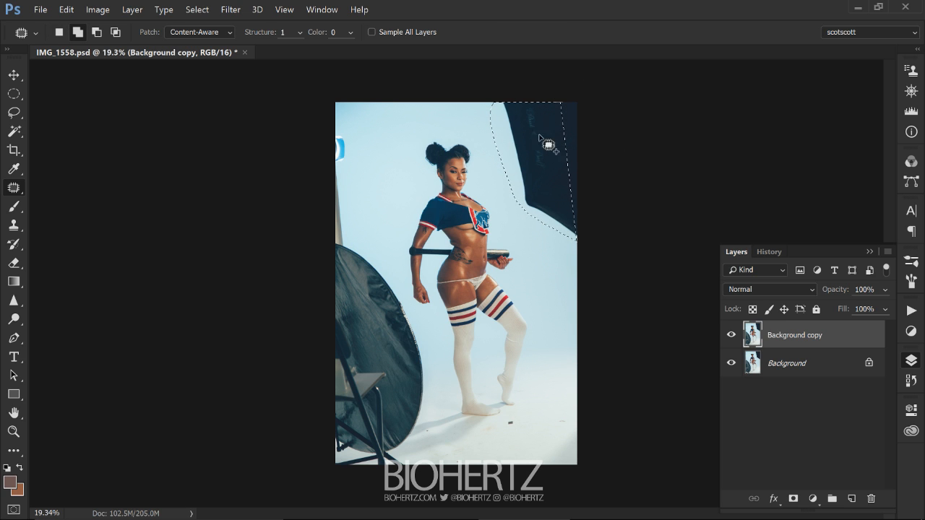
pyautogui.moveTo(571, 174); pyautogui.dragTo(546, 199)
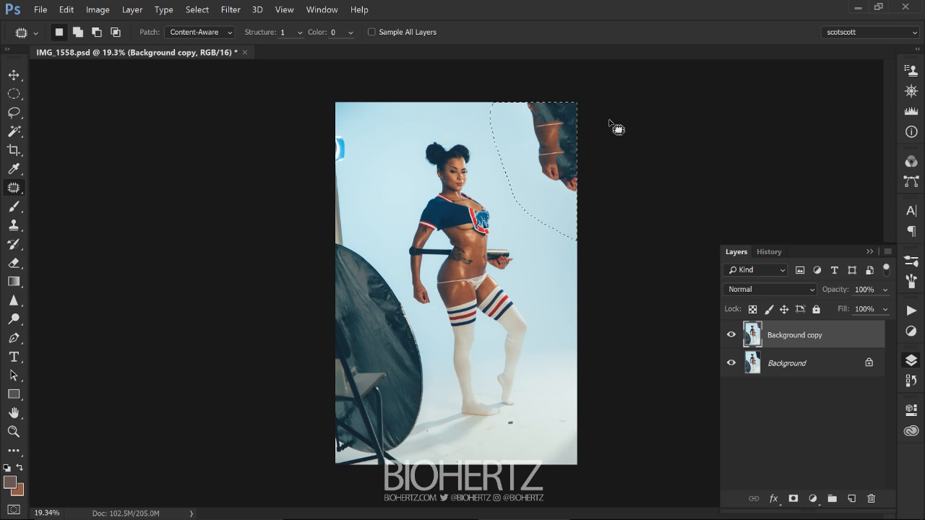
pyautogui.moveTo(583, 96)
pyautogui.mouseDown()
pyautogui.moveTo(533, 92)
pyautogui.moveTo(521, 109)
pyautogui.moveTo(532, 173)
pyautogui.moveTo(579, 205)
pyautogui.moveTo(602, 77)
pyautogui.mouseUp()
pyautogui.moveTo(545, 150); pyautogui.dragTo(509, 162)
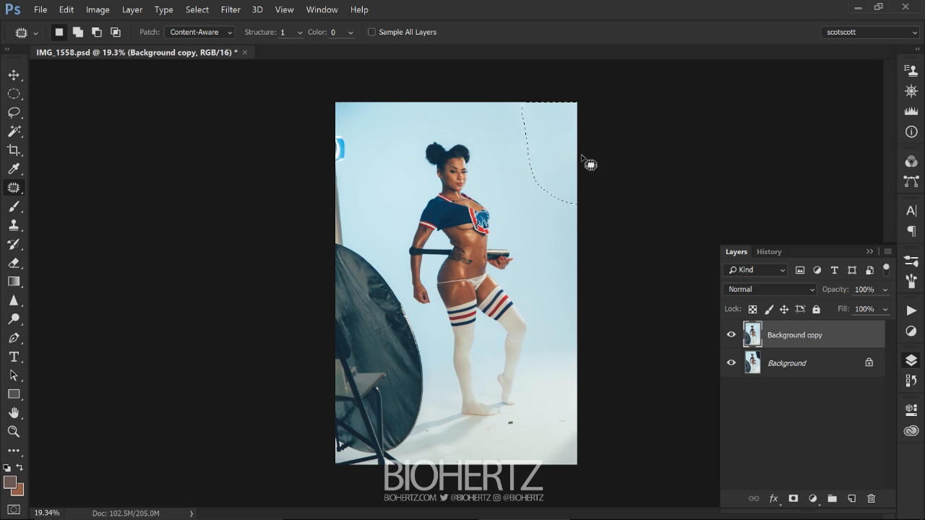
# Patch out the studio light and its stand along the photo's left edge using clean blue backdrop.
pyautogui.keyDown('ctrl'); pyautogui.click(467, 297); pyautogui.keyUp('ctrl')
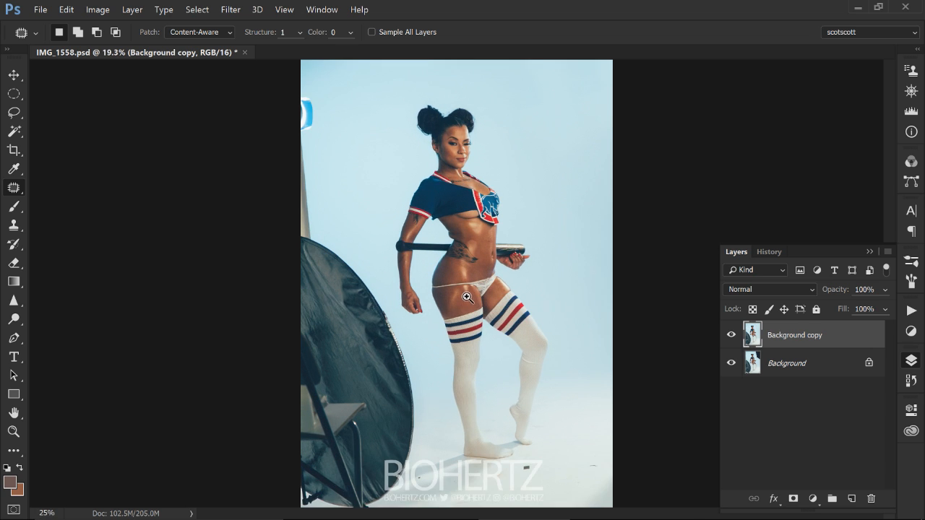
pyautogui.keyDown('ctrl'); pyautogui.keyDown('space'); pyautogui.click(466, 297); pyautogui.keyUp('space'); pyautogui.keyUp('ctrl')
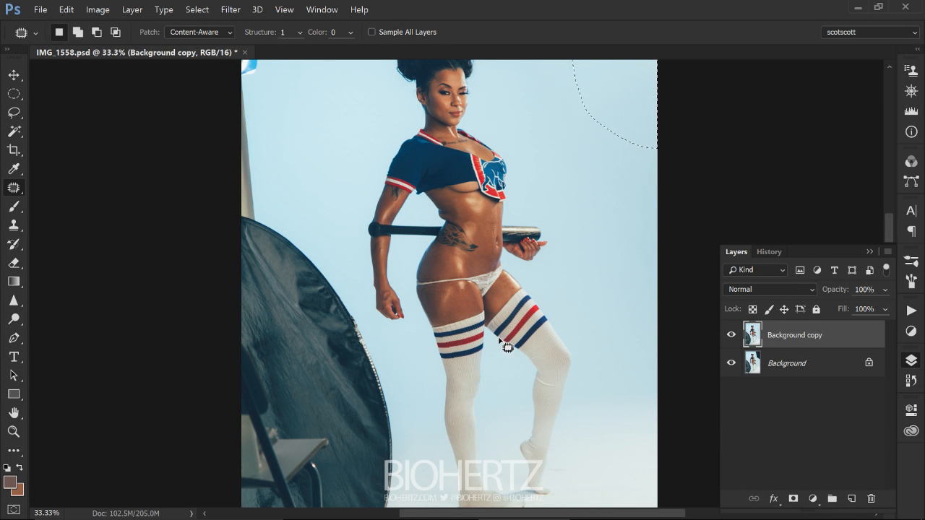
pyautogui.moveTo(450, 309); pyautogui.dragTo(449, 380)
pyautogui.moveTo(243, 88)
pyautogui.mouseDown()
pyautogui.moveTo(268, 105)
pyautogui.moveTo(300, 222)
pyautogui.moveTo(298, 267)
pyautogui.moveTo(274, 302)
pyautogui.moveTo(234, 303)
pyautogui.moveTo(187, 244)
pyautogui.moveTo(229, 72)
pyautogui.mouseUp()
pyautogui.moveTo(280, 233); pyautogui.dragTo(319, 243)
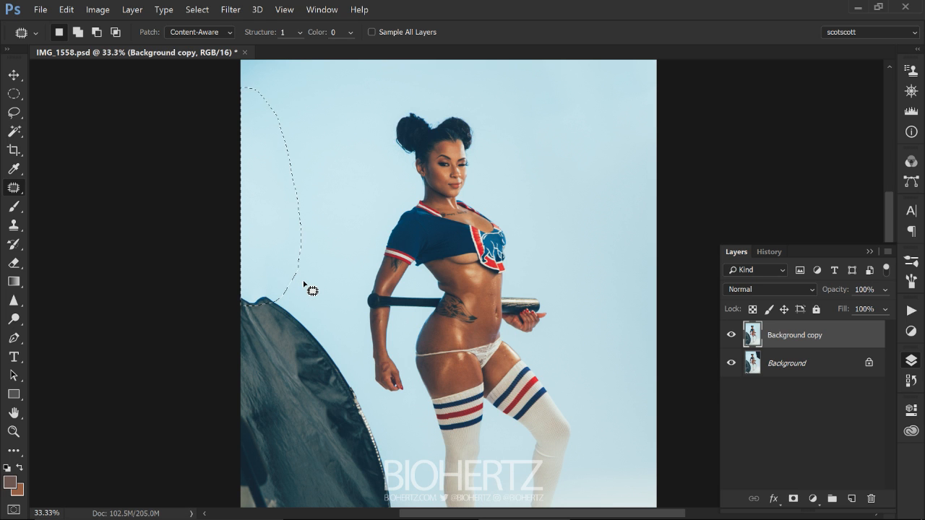
# Patch the upper part of the large dark reflector on the photo's left side with the clean backdrop above it.
pyautogui.moveTo(389, 421); pyautogui.dragTo(342, 294)
pyautogui.moveTo(340, 329); pyautogui.dragTo(332, 297)
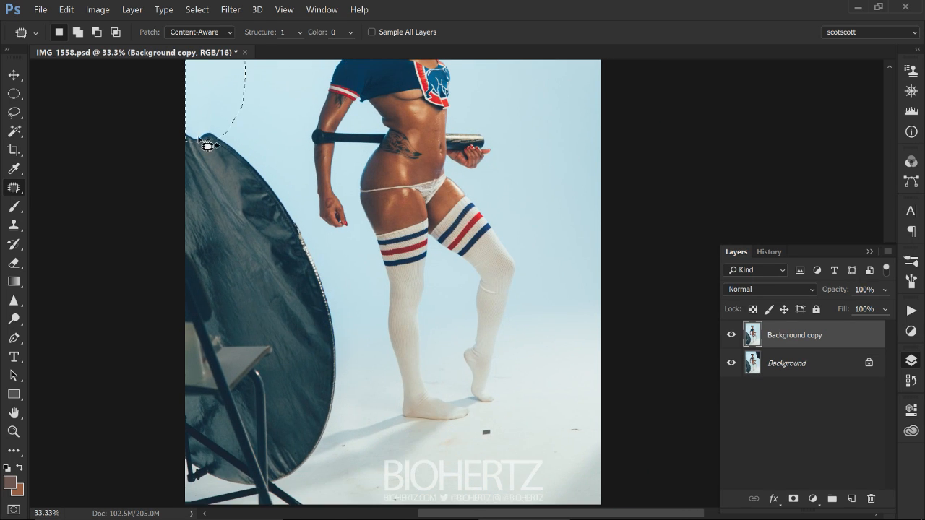
pyautogui.moveTo(206, 118)
pyautogui.mouseDown()
pyautogui.moveTo(266, 168)
pyautogui.moveTo(308, 232)
pyautogui.moveTo(313, 287)
pyautogui.moveTo(249, 322)
pyautogui.moveTo(142, 313)
pyautogui.moveTo(131, 152)
pyautogui.mouseUp()
pyautogui.moveTo(330, 213); pyautogui.dragTo(367, 370)
pyautogui.moveTo(299, 392); pyautogui.dragTo(288, 186)
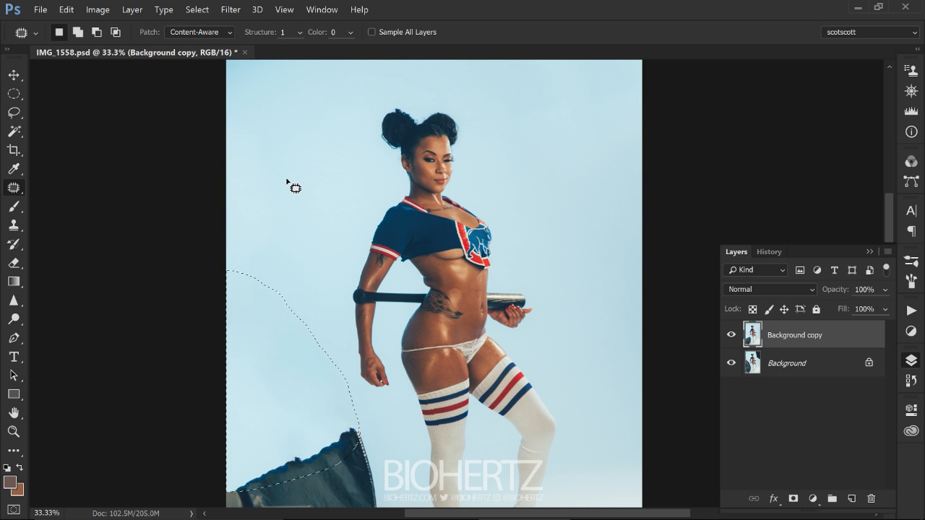
# Patch the middle of the remaining reflector and the chair seat with clean backdrop from above.
pyautogui.scroll(-5, 392, 438)
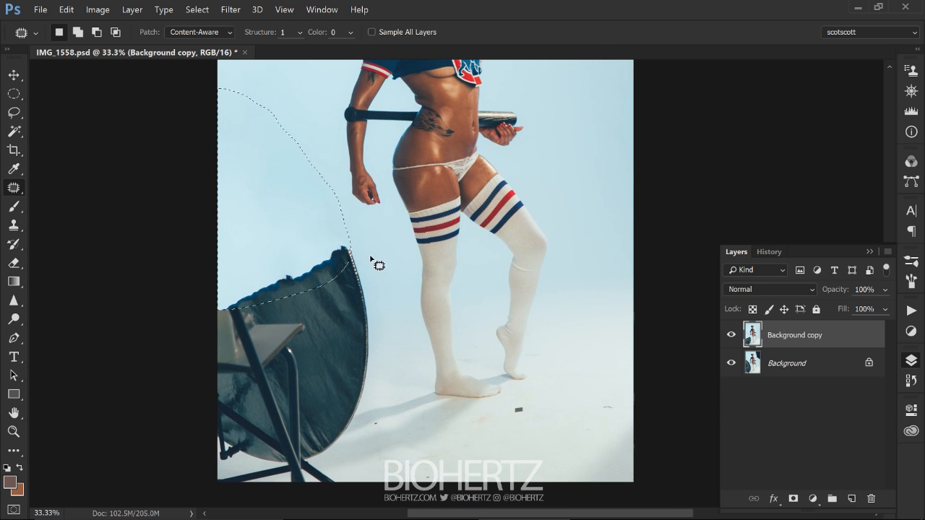
pyautogui.moveTo(371, 258)
pyautogui.mouseDown()
pyautogui.moveTo(270, 258)
pyautogui.moveTo(175, 351)
pyautogui.moveTo(249, 417)
pyautogui.moveTo(369, 364)
pyautogui.moveTo(398, 296)
pyautogui.moveTo(377, 268)
pyautogui.mouseUp()
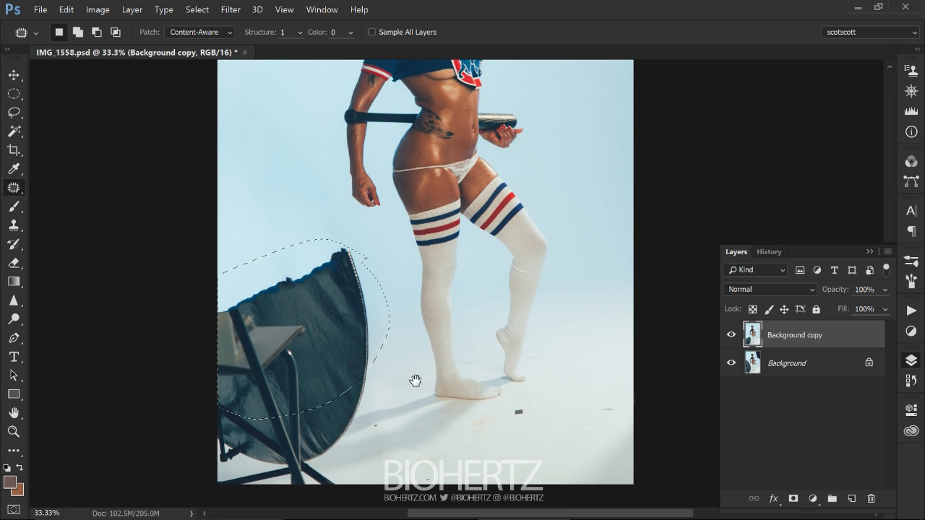
pyautogui.moveTo(415, 380); pyautogui.dragTo(450, 468)
pyautogui.moveTo(415, 413); pyautogui.dragTo(403, 69)
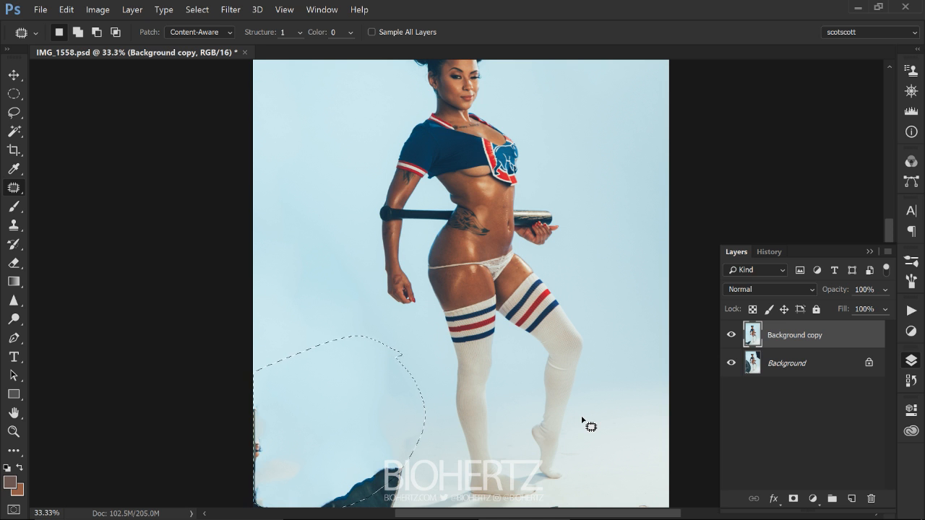
# Patch the last piece of the reflector and the chair legs in the photo's lower-left corner with clean backdrop.
pyautogui.moveTo(409, 469); pyautogui.dragTo(491, 299)
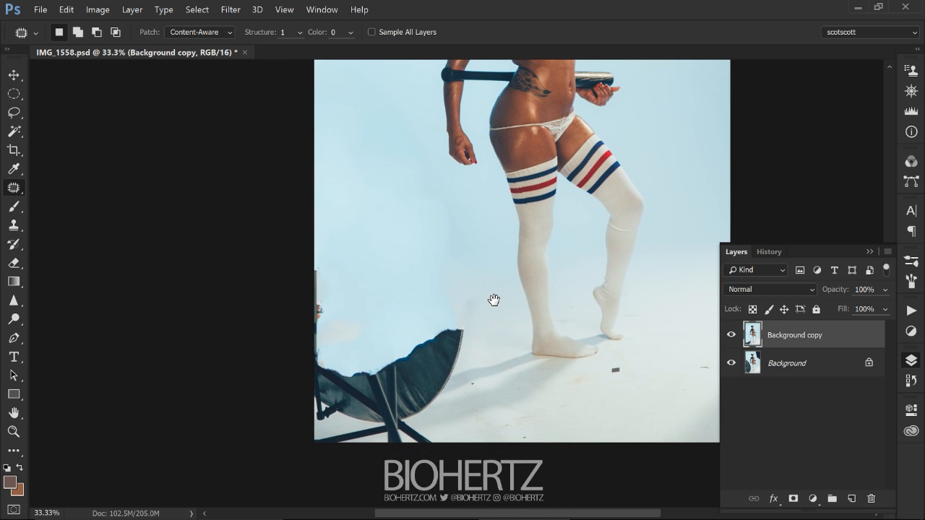
pyautogui.moveTo(481, 336)
pyautogui.mouseDown()
pyautogui.moveTo(341, 249)
pyautogui.moveTo(250, 301)
pyautogui.moveTo(266, 438)
pyautogui.moveTo(389, 490)
pyautogui.moveTo(504, 445)
pyautogui.moveTo(482, 337)
pyautogui.mouseUp()
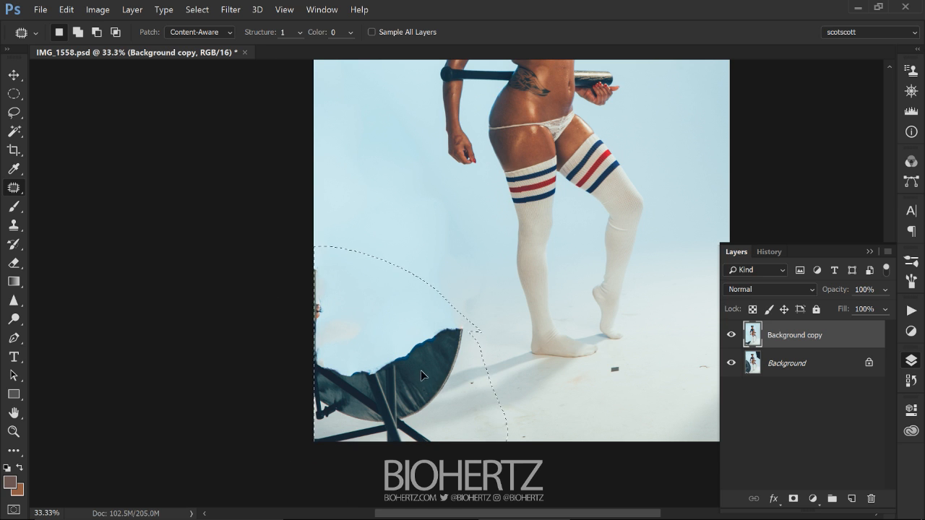
pyautogui.moveTo(422, 374); pyautogui.dragTo(423, 246)
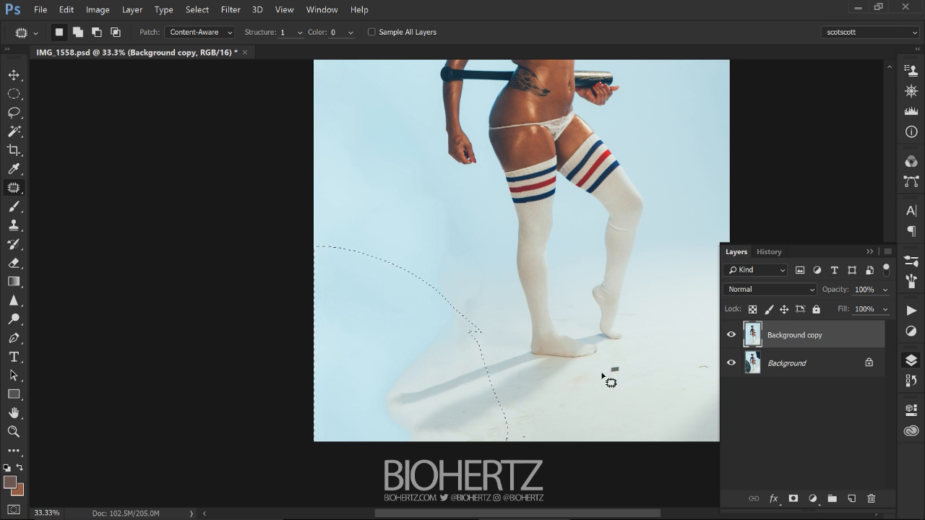
# Patch the small dark debris and marks on the white floor around the model's feet with clean floor areas.
pyautogui.moveTo(608, 382)
pyautogui.mouseDown()
pyautogui.moveTo(621, 387)
pyautogui.moveTo(617, 373)
pyautogui.mouseUp()
pyautogui.moveTo(676, 402); pyautogui.dragTo(676, 402)
pyautogui.moveTo(694, 371)
pyautogui.mouseDown()
pyautogui.moveTo(698, 356)
pyautogui.moveTo(697, 367)
pyautogui.mouseUp()
pyautogui.moveTo(590, 378); pyautogui.dragTo(625, 393)
pyautogui.moveTo(537, 414)
pyautogui.mouseDown()
pyautogui.moveTo(497, 424)
pyautogui.moveTo(556, 441)
pyautogui.moveTo(564, 420)
pyautogui.moveTo(618, 423)
pyautogui.mouseUp()
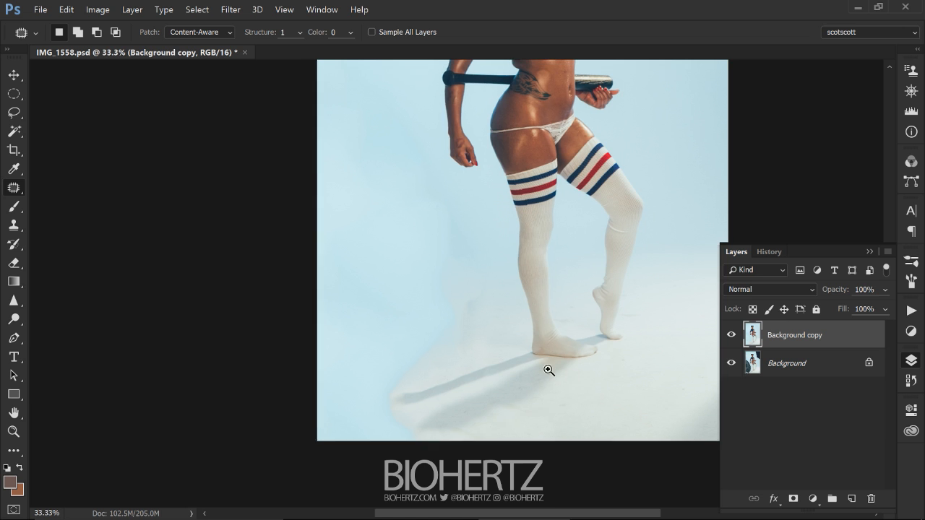
# Patch the remaining blemishes on the floor near the photo's bottom edge and clear the selection.
pyautogui.moveTo(549, 370); pyautogui.dragTo(532, 361)
pyautogui.moveTo(503, 408); pyautogui.dragTo(519, 389)
pyautogui.scroll(-5, 520, 389)
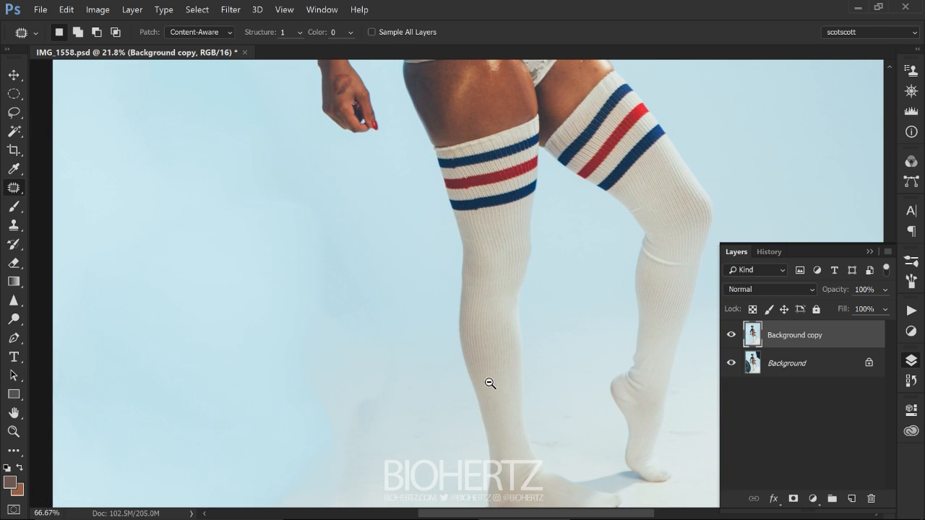
pyautogui.moveTo(481, 330); pyautogui.dragTo(406, 225)
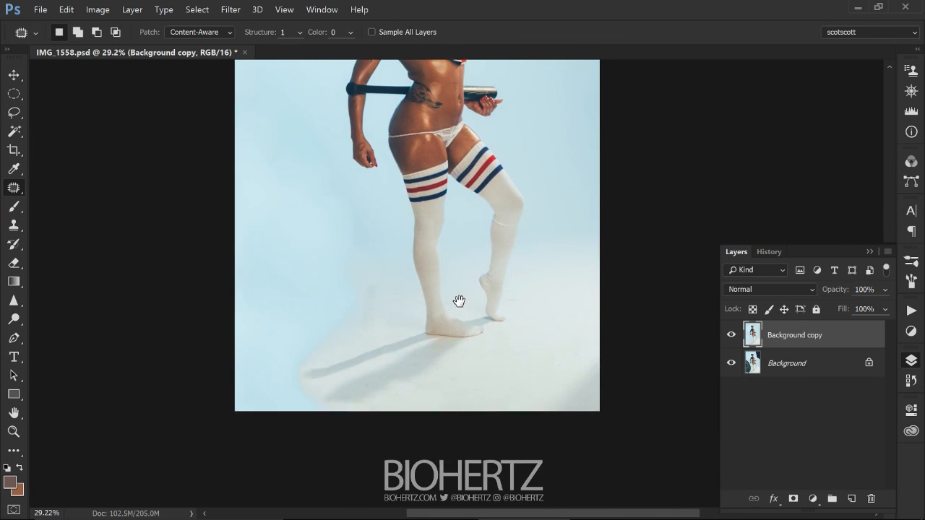
pyautogui.moveTo(448, 390); pyautogui.dragTo(381, 406)
pyautogui.click(195, 10)
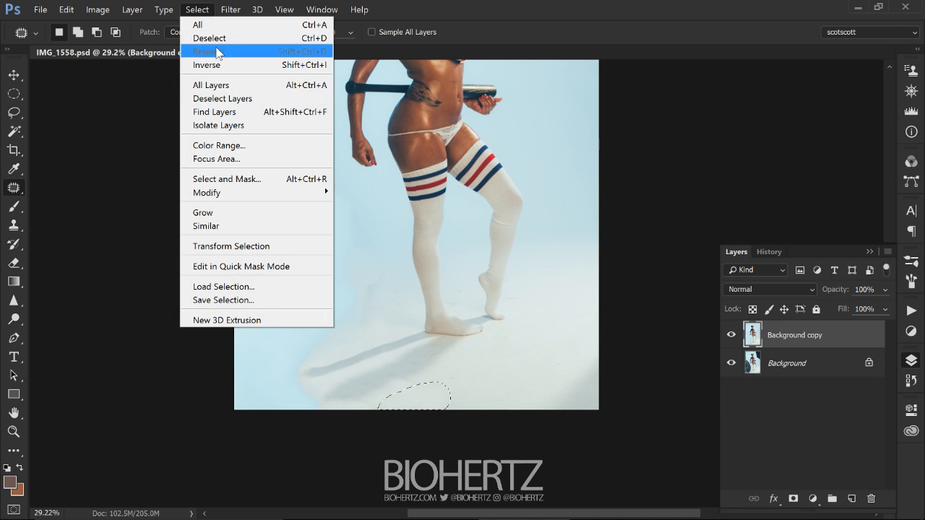
pyautogui.click(242, 38)
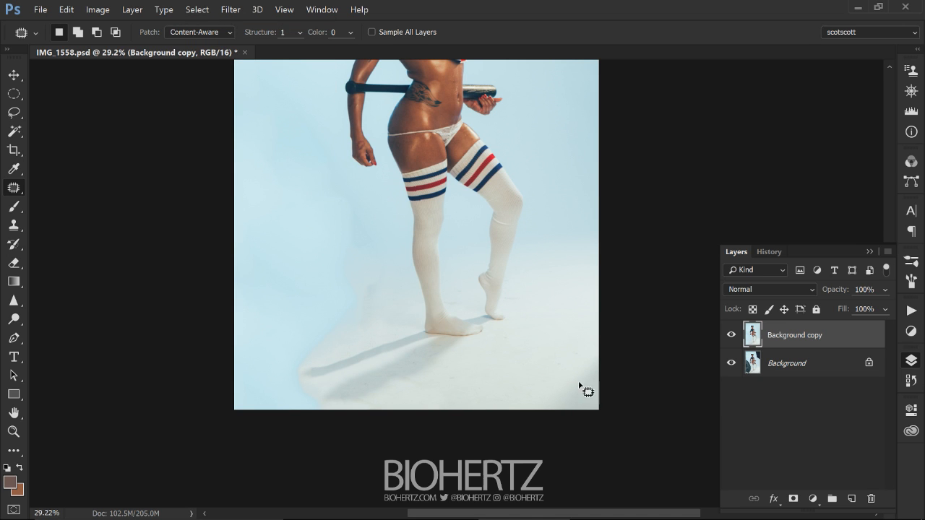
# Crop the photo to a 4 : 5 (8 : 10) ratio with Content-Aware fill, rotating it slightly and extending the frame past its sides.
pyautogui.moveTo(588, 339); pyautogui.dragTo(526, 464)
pyautogui.moveTo(550, 368); pyautogui.dragTo(561, 434)
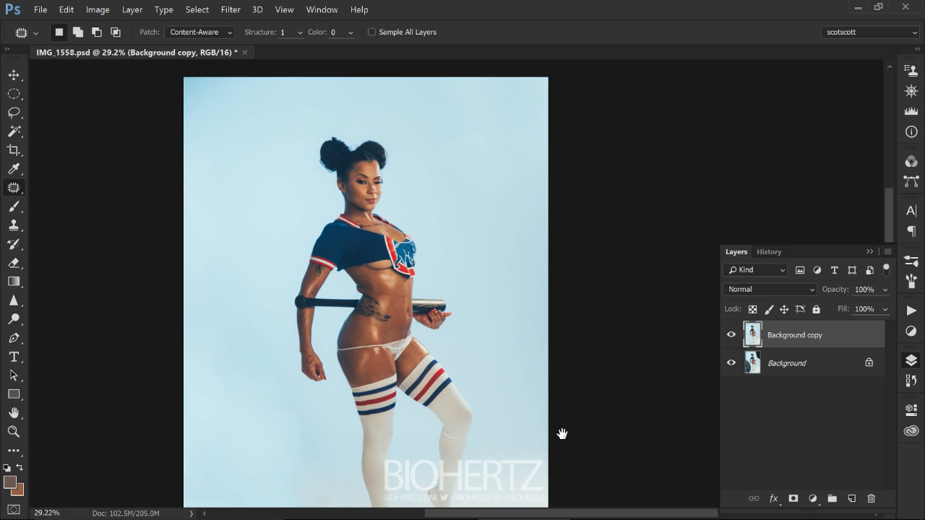
pyautogui.scroll(-4, 557, 420)
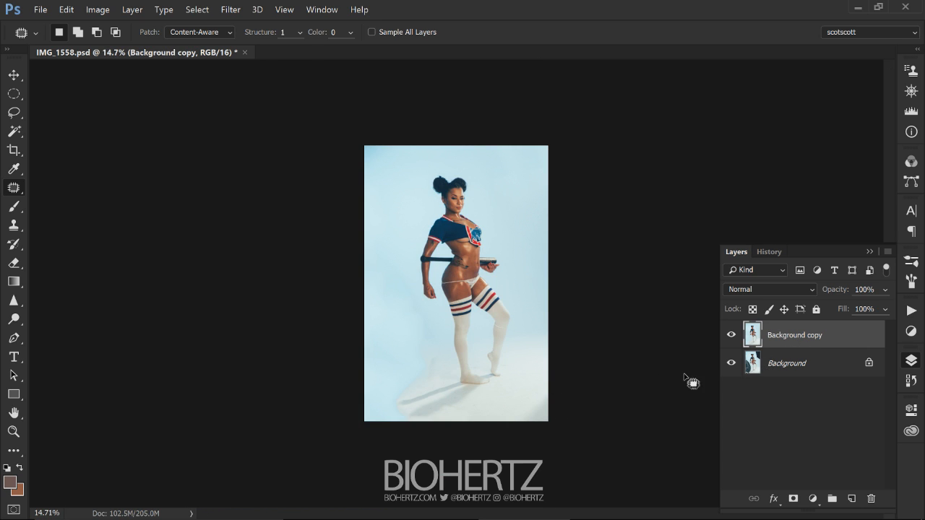
pyautogui.click(15, 150)
pyautogui.click(71, 152)
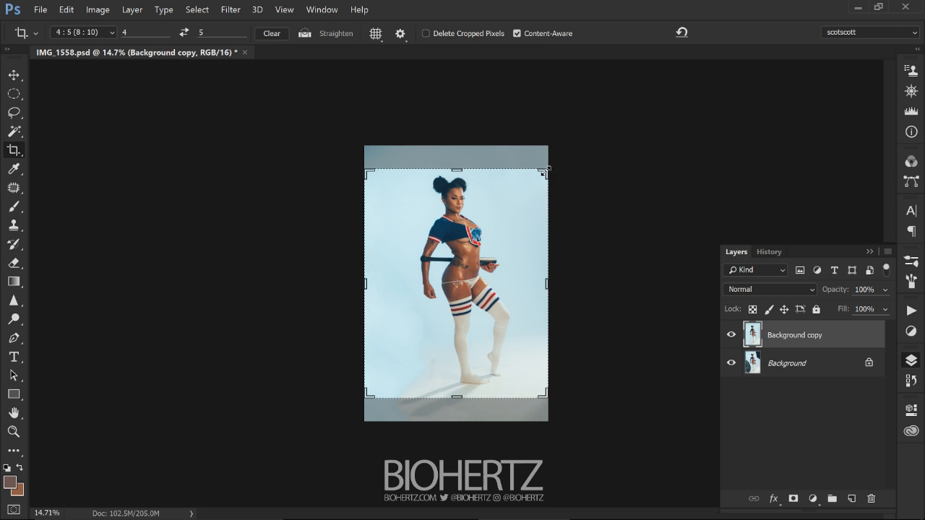
pyautogui.moveTo(544, 172); pyautogui.dragTo(589, 156)
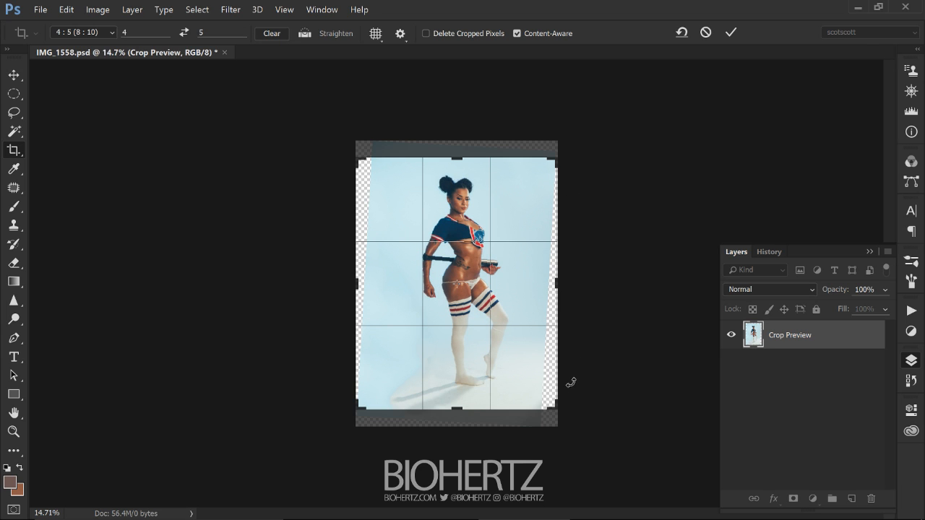
pyautogui.moveTo(510, 348); pyautogui.dragTo(502, 354)
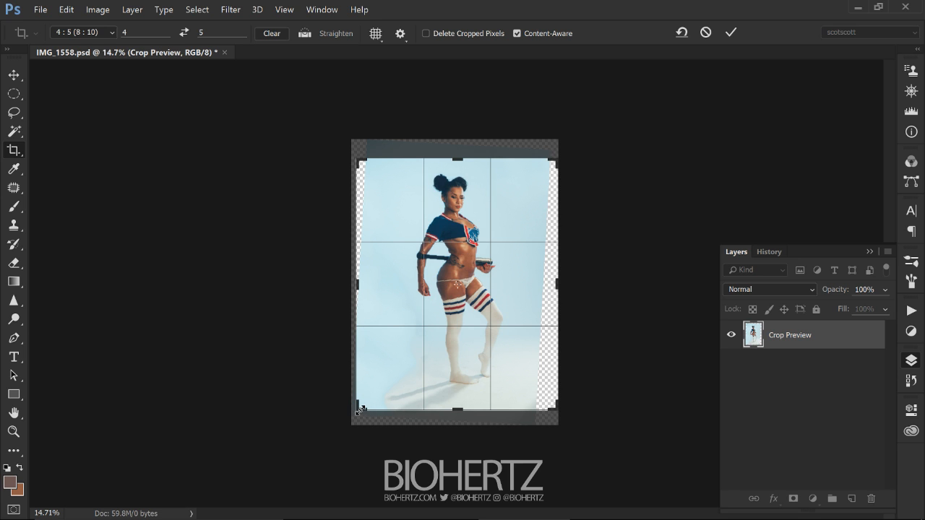
pyautogui.moveTo(357, 410); pyautogui.dragTo(360, 405)
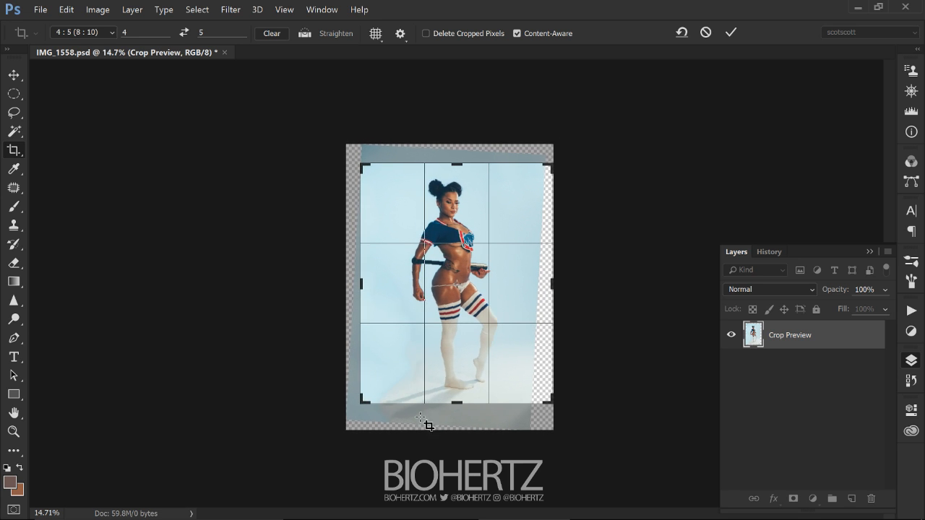
pyautogui.moveTo(361, 403); pyautogui.dragTo(358, 404)
pyautogui.rightClick(517, 359)
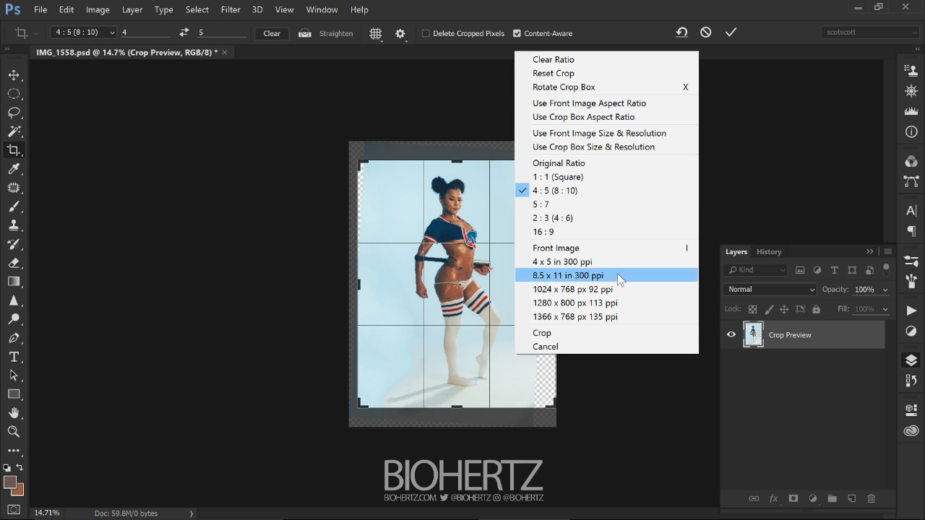
pyautogui.click(582, 331)
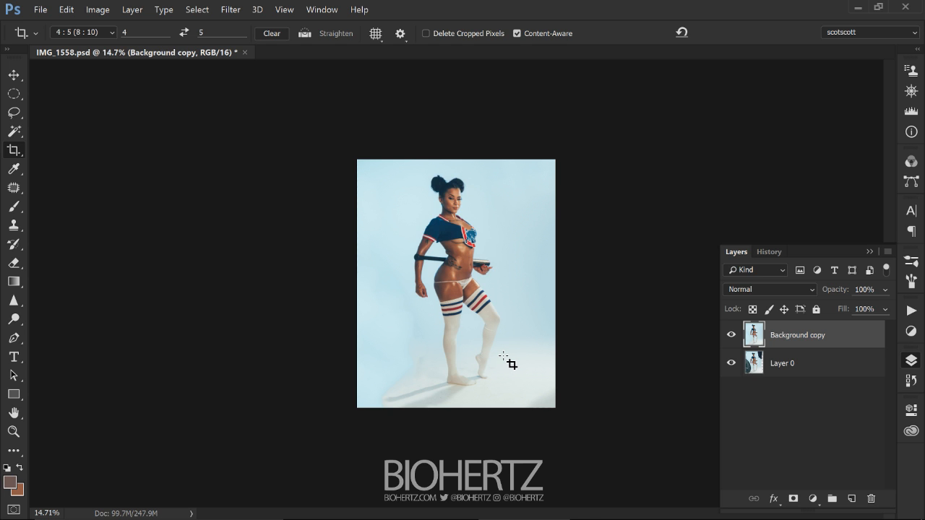
pyautogui.keyDown('ctrl'); pyautogui.click(485, 298); pyautogui.keyUp('ctrl')
pyautogui.keyDown('ctrl'); pyautogui.click(538, 301); pyautogui.keyUp('ctrl')
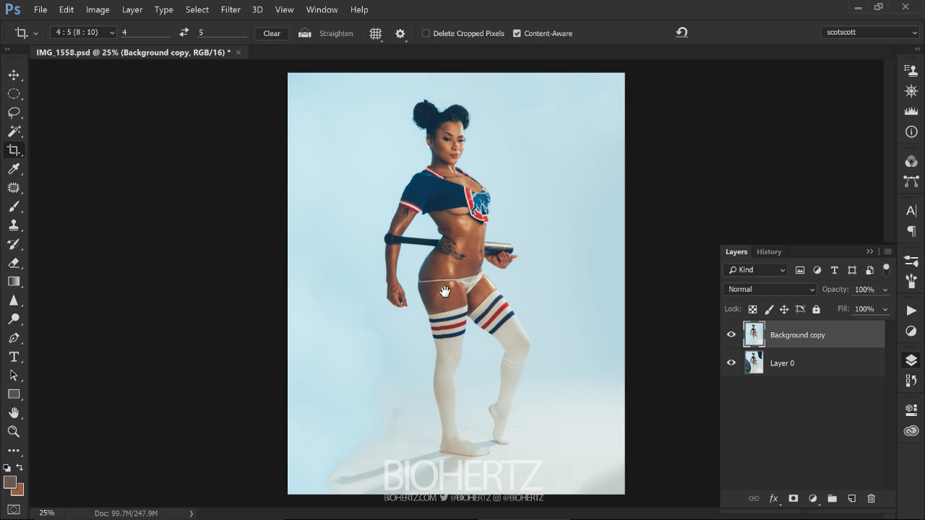
pyautogui.rightClick(430, 370)
pyautogui.click(430, 371)
pyautogui.keyDown('ctrl'); pyautogui.click(435, 345); pyautogui.keyUp('ctrl')
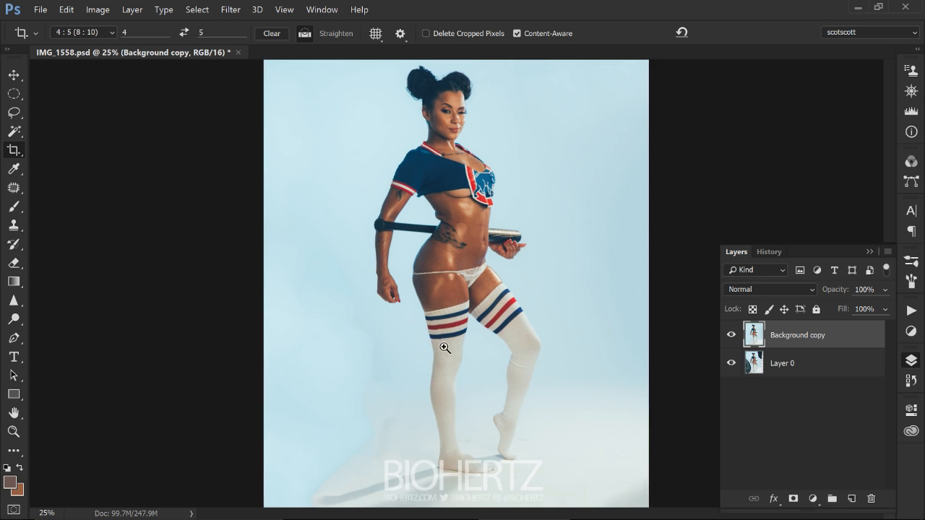
# Run the Frequency_separation action on the cropped photo and delete the leftover Background copy 2 layer.
pyautogui.moveTo(406, 413); pyautogui.dragTo(360, 277)
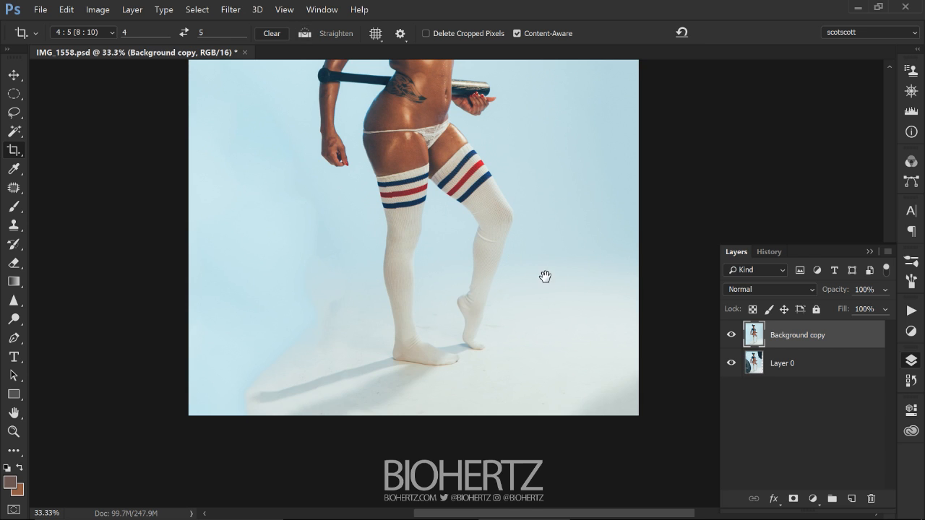
pyautogui.moveTo(545, 276); pyautogui.dragTo(499, 438)
pyautogui.moveTo(460, 305); pyautogui.dragTo(463, 305)
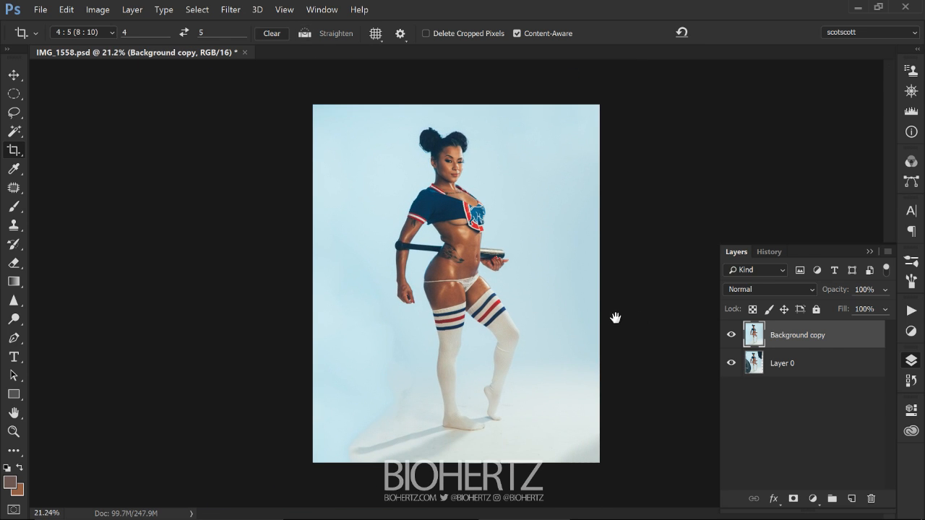
pyautogui.click(911, 310)
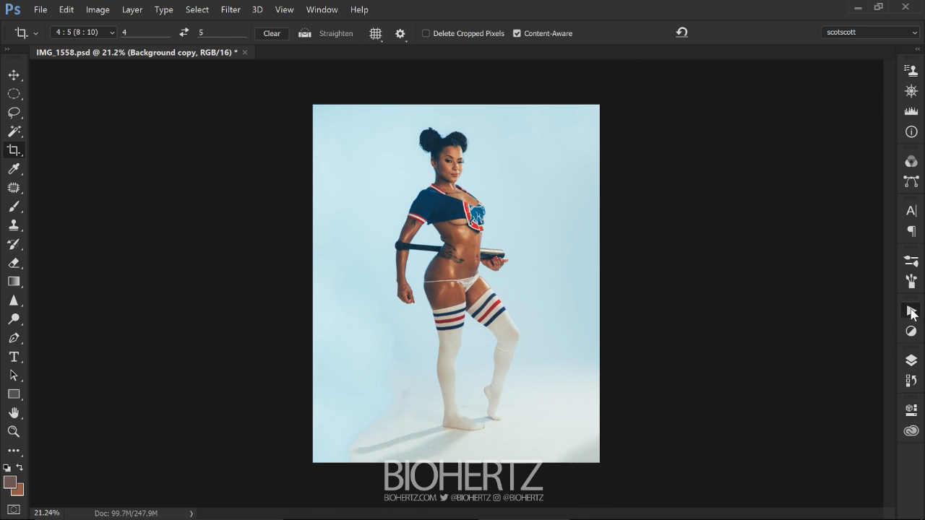
pyautogui.click(850, 405)
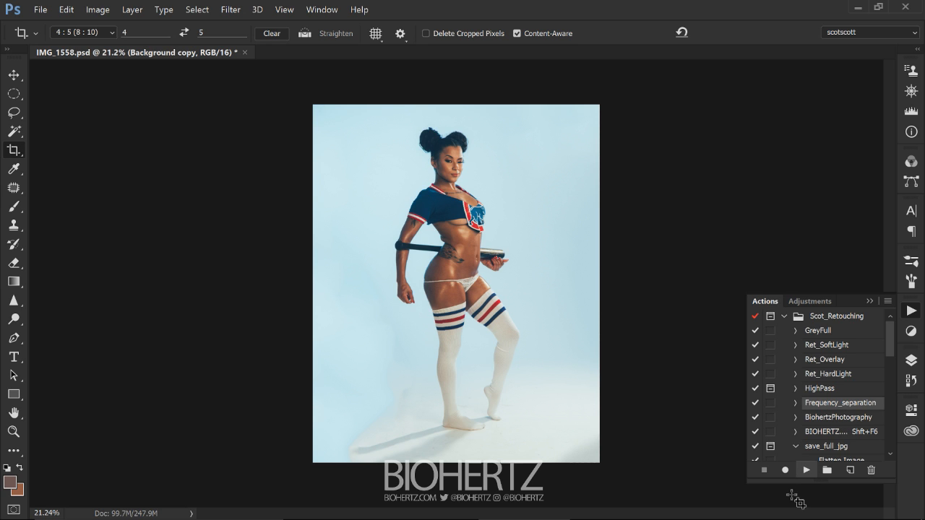
pyautogui.click(911, 360)
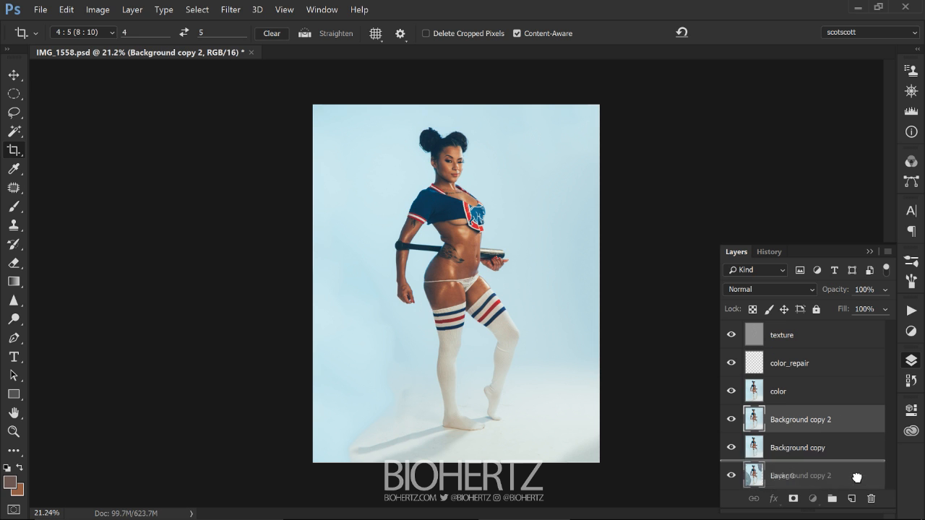
# On the color_repair layer, soften the hard backdrop-to-floor edge beside the model's legs using sampled colors and a soft brush at 49% opacity.
pyautogui.click(820, 369)
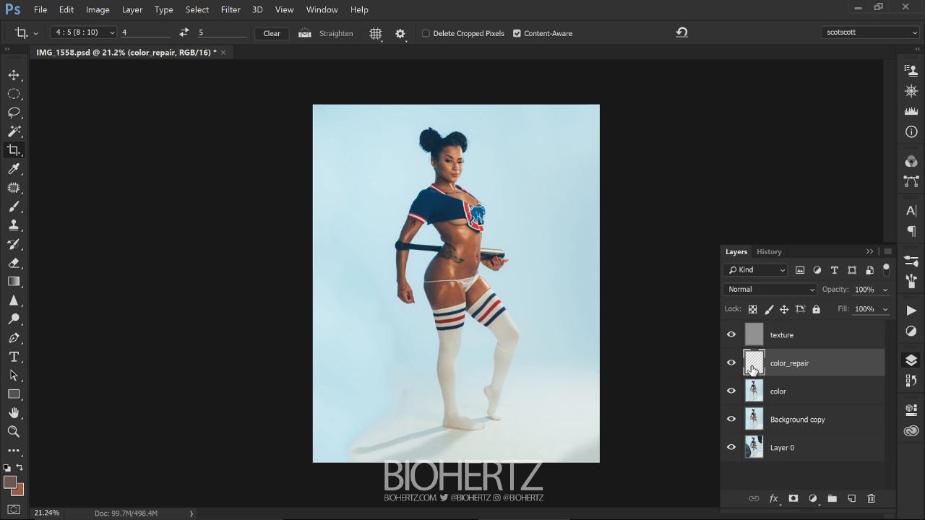
pyautogui.click(388, 419)
pyautogui.click(388, 426)
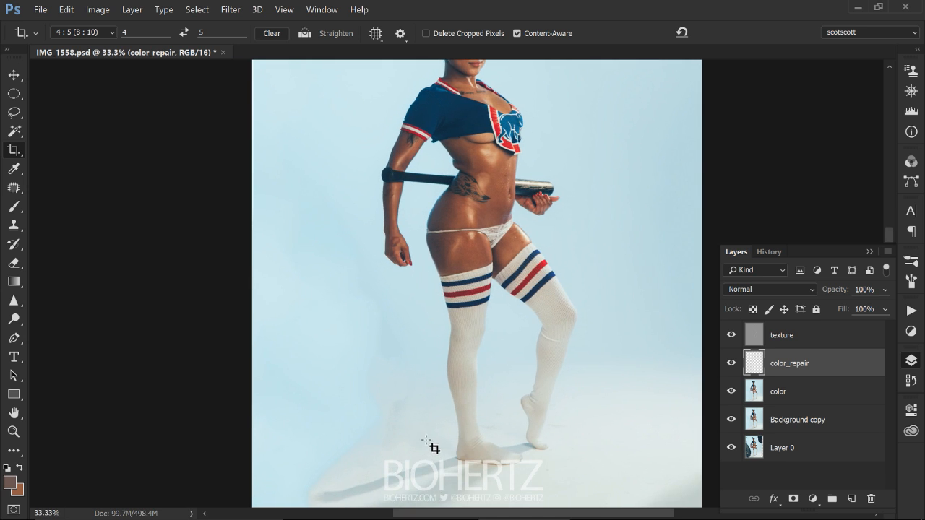
pyautogui.moveTo(397, 449); pyautogui.dragTo(359, 338)
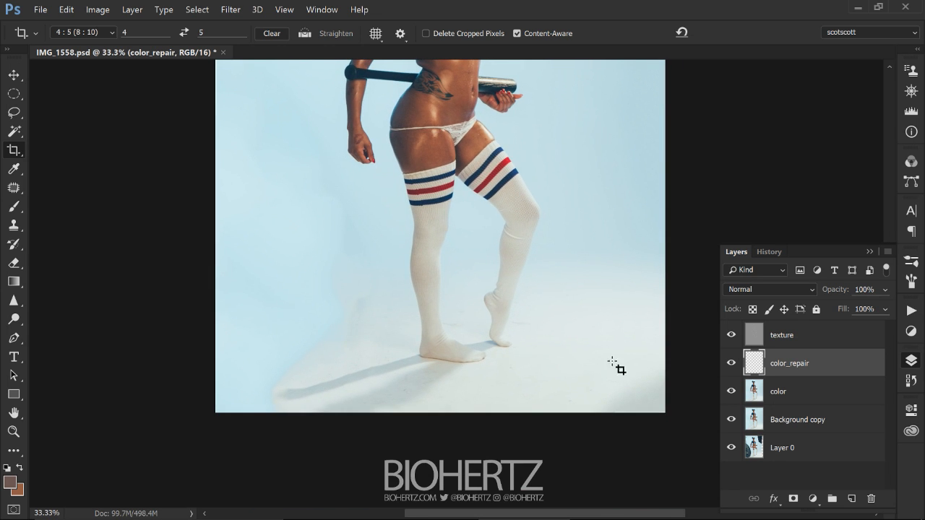
pyautogui.click(13, 207)
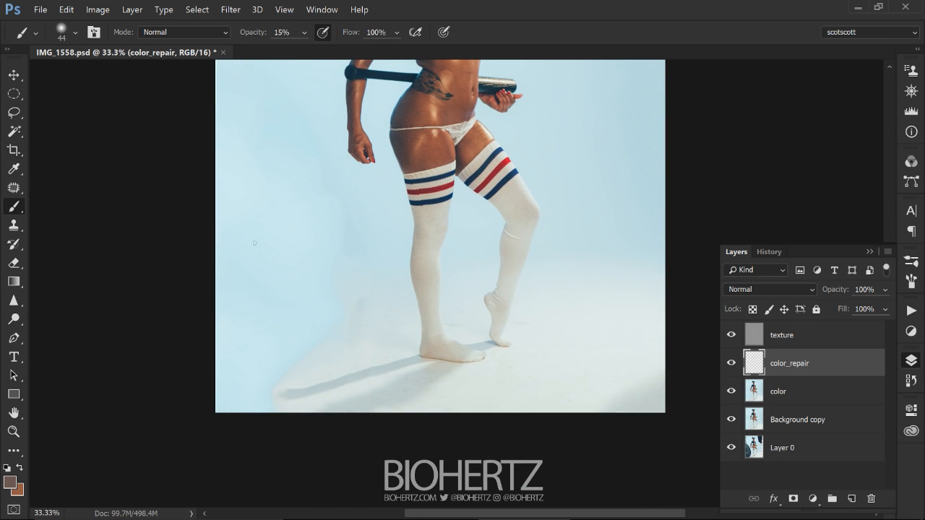
pyautogui.click(302, 33)
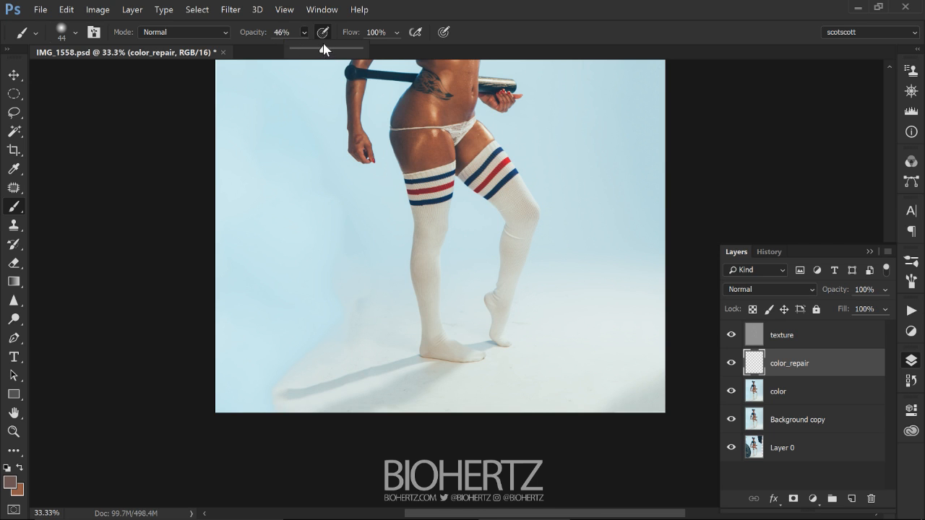
pyautogui.moveTo(341, 368); pyautogui.dragTo(382, 311)
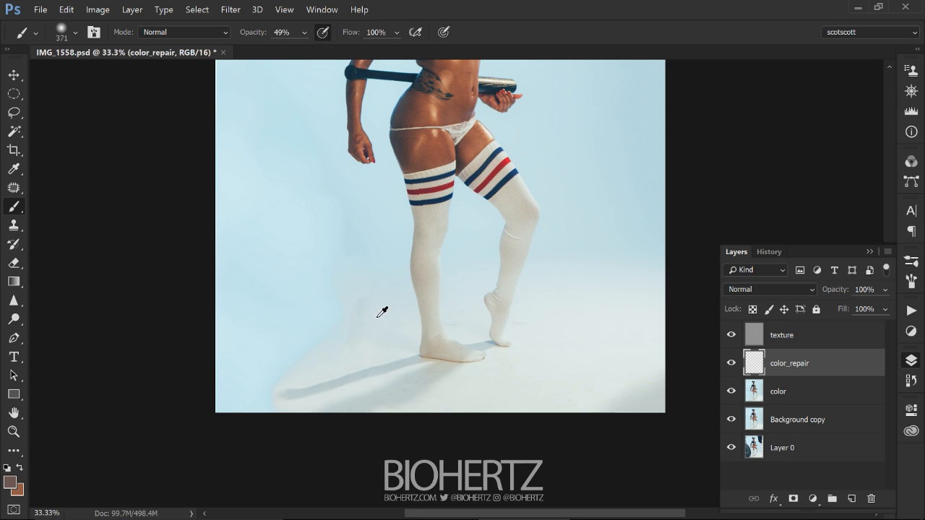
pyautogui.keyDown('alt'); pyautogui.click(350, 336); pyautogui.keyUp('alt')
pyautogui.moveTo(310, 344); pyautogui.dragTo(355, 345)
pyautogui.keyDown('alt'); pyautogui.click(338, 336); pyautogui.keyUp('alt')
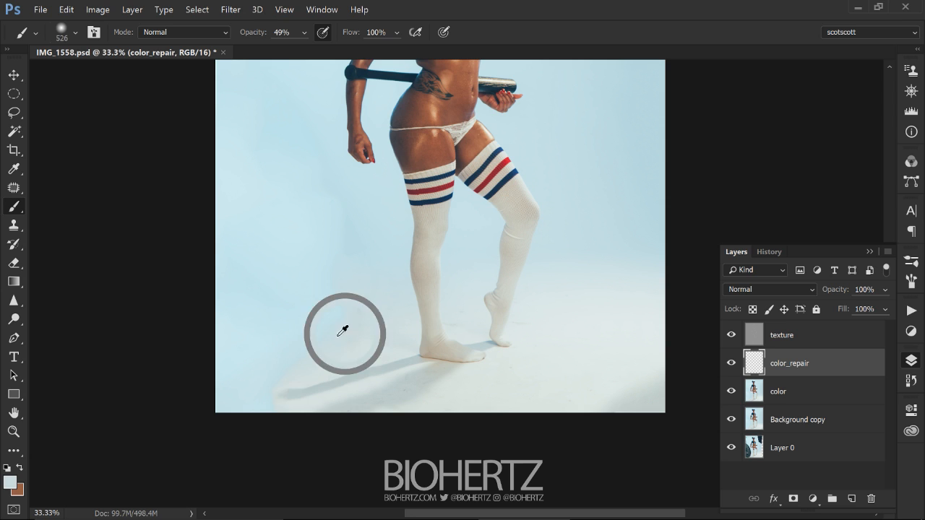
pyautogui.keyDown('alt'); pyautogui.click(338, 340); pyautogui.keyUp('alt')
pyautogui.keyDown('alt'); pyautogui.click(322, 344); pyautogui.keyUp('alt')
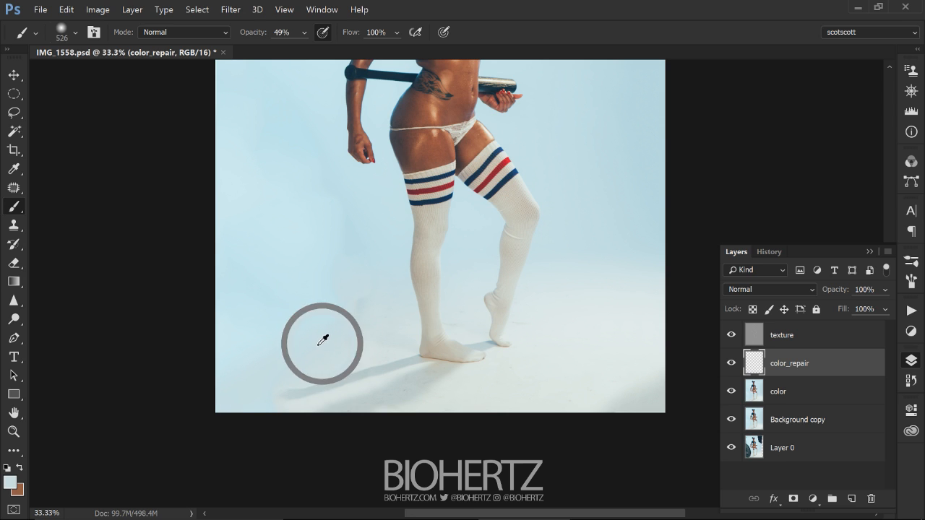
pyautogui.keyDown('alt'); pyautogui.click(346, 330); pyautogui.keyUp('alt')
# Fade the far end of the model's floor shadow and even out the photo's lower-left floor with sampled floor colors.
pyautogui.moveTo(334, 376); pyautogui.dragTo(288, 388)
pyautogui.keyDown('alt'); pyautogui.click(313, 393); pyautogui.keyUp('alt')
pyautogui.keyDown('alt'); pyautogui.click(322, 384); pyautogui.keyUp('alt')
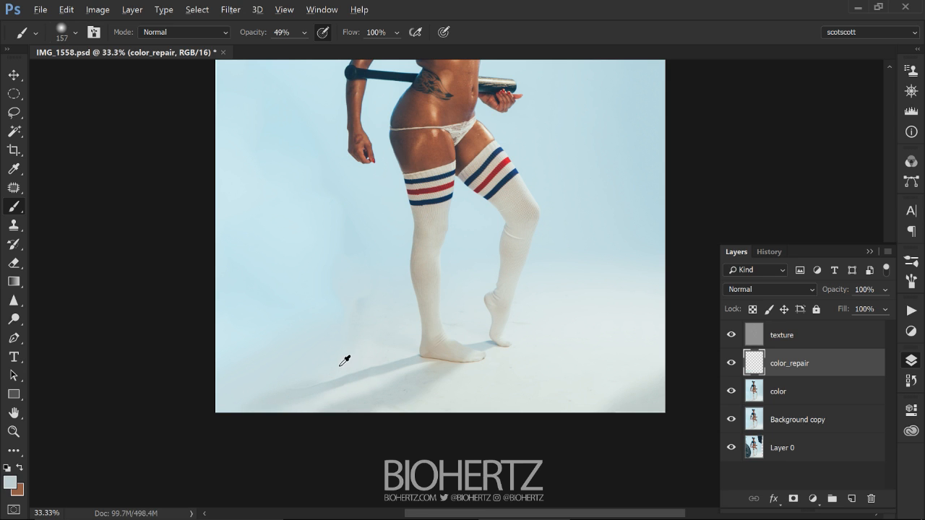
pyautogui.moveTo(370, 392)
pyautogui.mouseDown()
pyautogui.moveTo(388, 392)
pyautogui.moveTo(369, 376)
pyautogui.mouseUp()
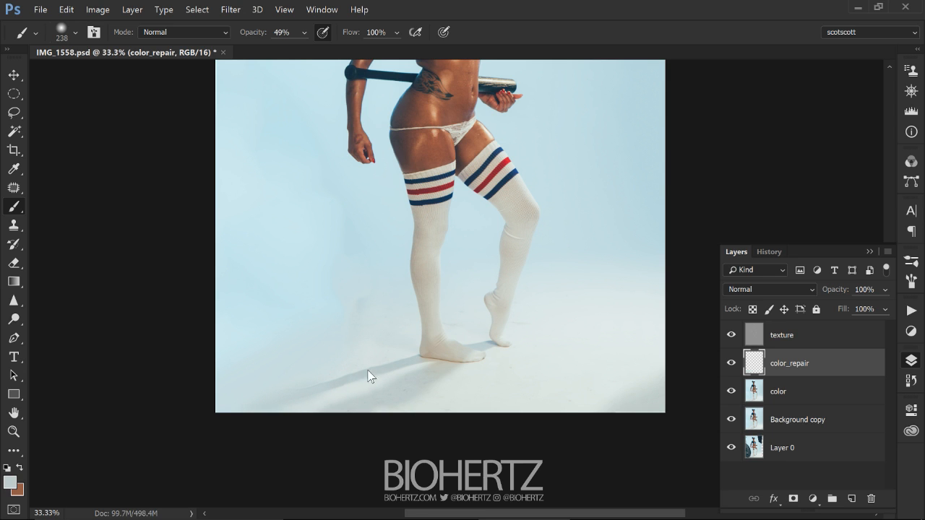
pyautogui.keyDown('alt'); pyautogui.click(276, 394); pyautogui.keyUp('alt')
pyautogui.keyDown('alt'); pyautogui.click(284, 382); pyautogui.keyUp('alt')
pyautogui.keyDown('alt'); pyautogui.click(351, 356); pyautogui.keyUp('alt')
pyautogui.keyDown('alt'); pyautogui.click(283, 390); pyautogui.keyUp('alt')
pyautogui.keyDown('alt'); pyautogui.click(325, 383); pyautogui.keyUp('alt')
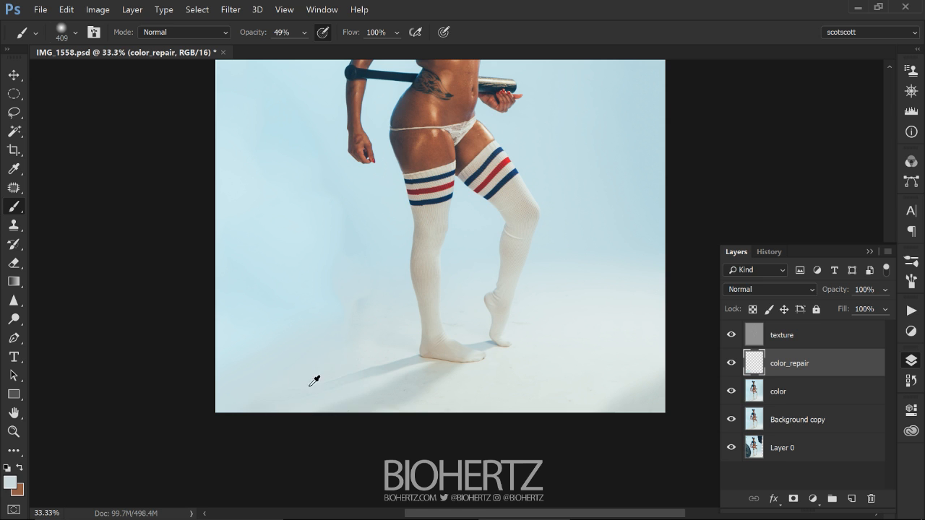
# Smooth the patchy backdrop-to-floor transition behind the model's legs with a larger soft brush of about 581 to 687 px.
pyautogui.moveTo(340, 340); pyautogui.dragTo(339, 421)
pyautogui.moveTo(318, 377); pyautogui.dragTo(350, 378)
pyautogui.keyDown('alt'); pyautogui.click(337, 369); pyautogui.keyUp('alt')
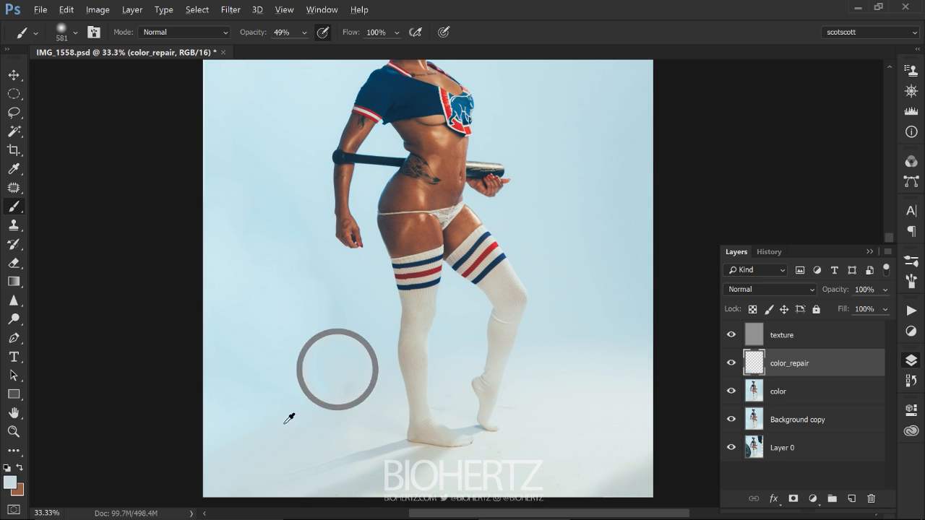
pyautogui.moveTo(316, 404)
pyautogui.mouseDown()
pyautogui.moveTo(316, 380)
pyautogui.moveTo(338, 344)
pyautogui.mouseUp()
pyautogui.keyDown('alt'); pyautogui.click(369, 314); pyautogui.keyUp('alt')
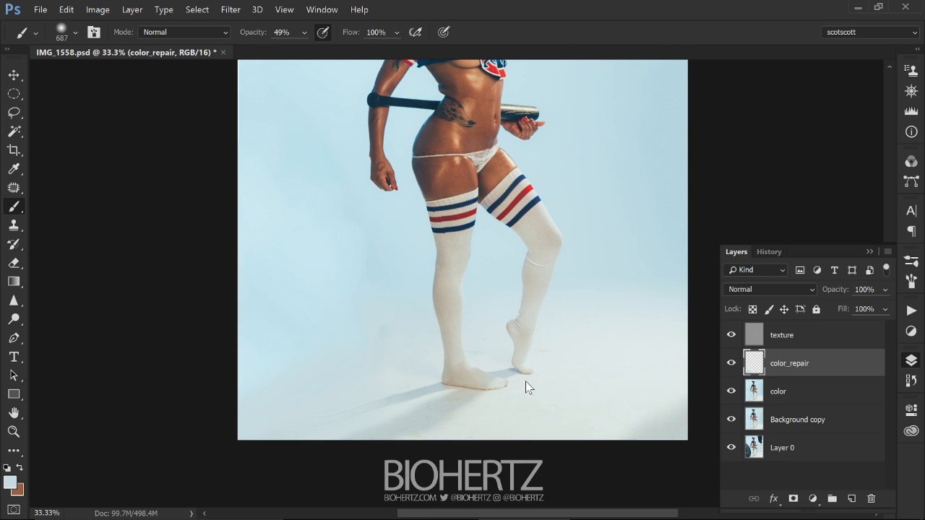
# Blend sampled floor white and backdrop blue across the photo's left side with a soft brush of up to about 894 px.
pyautogui.keyDown('alt'); pyautogui.click(629, 355); pyautogui.keyUp('alt')
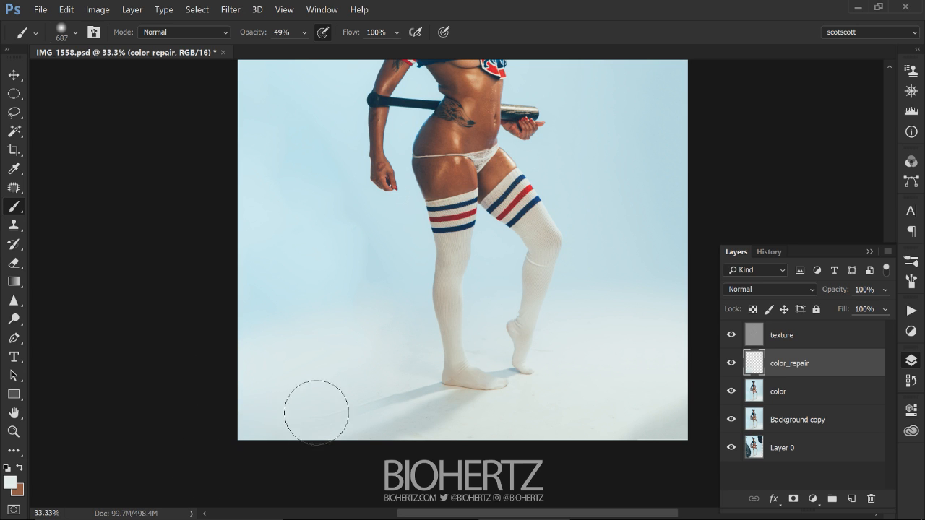
pyautogui.keyDown('alt'); pyautogui.click(375, 374); pyautogui.keyUp('alt')
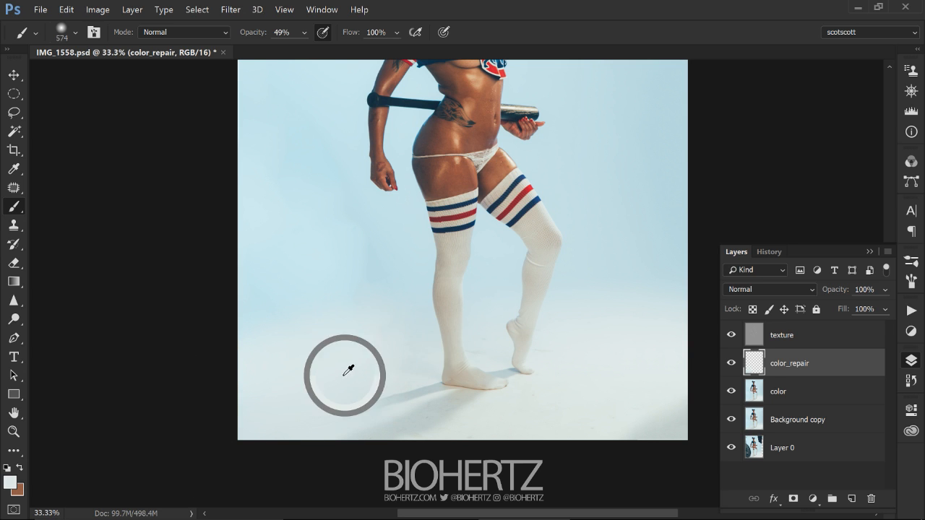
pyautogui.keyDown('alt'); pyautogui.click(362, 299); pyautogui.keyUp('alt')
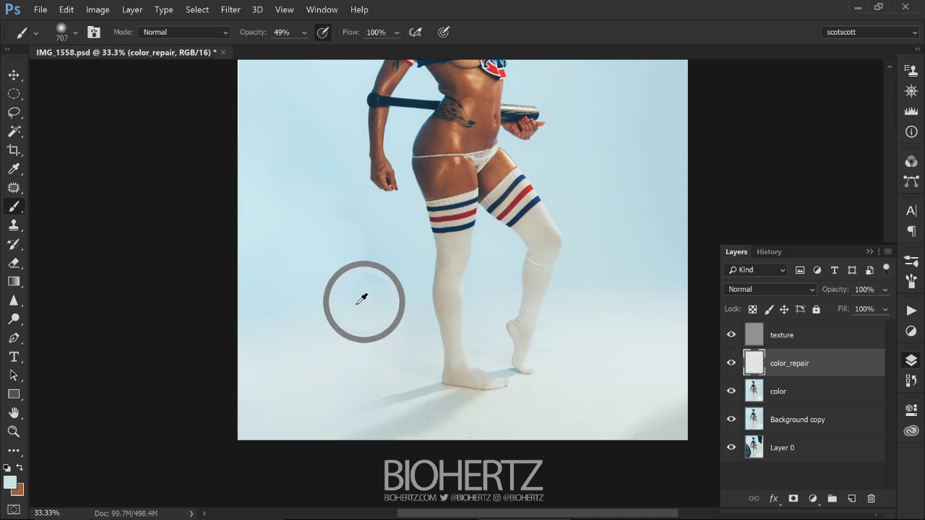
pyautogui.keyDown('alt'); pyautogui.click(288, 286); pyautogui.keyUp('alt')
pyautogui.moveTo(294, 311); pyautogui.dragTo(334, 321)
pyautogui.keyDown('alt'); pyautogui.click(318, 301); pyautogui.keyUp('alt')
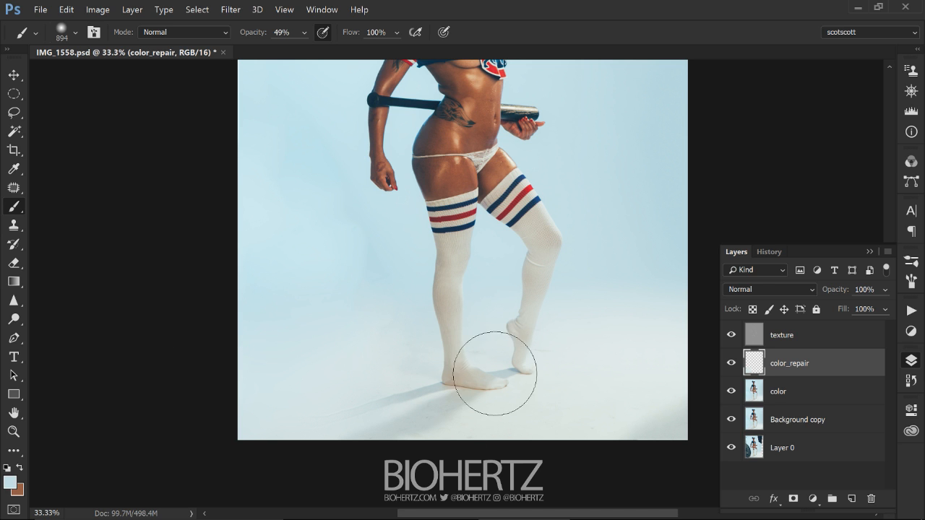
# Paint over the dark patch in the photo's lower-right corner with sampled floor color, using a brush of about 747 px.
pyautogui.scroll(-3, 499, 368)
pyautogui.scroll(3, 545, 364)
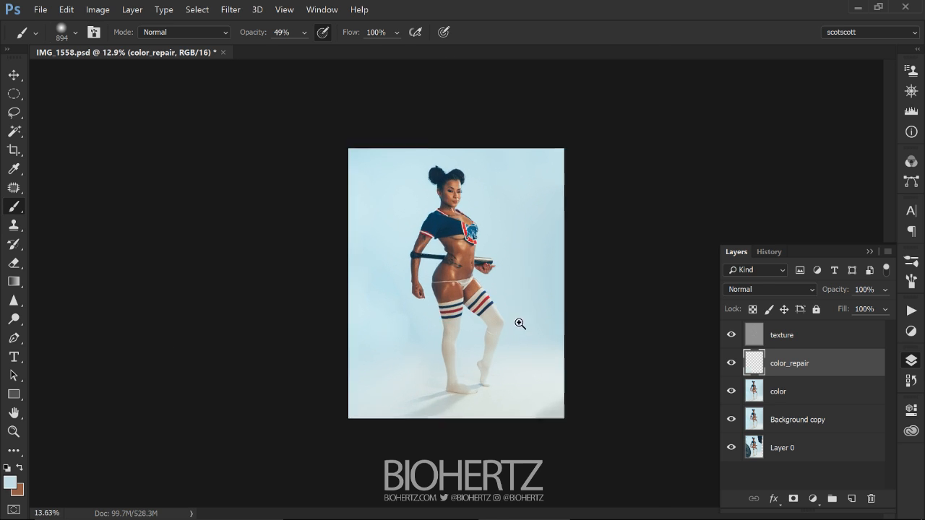
pyautogui.moveTo(368, 351); pyautogui.dragTo(352, 343)
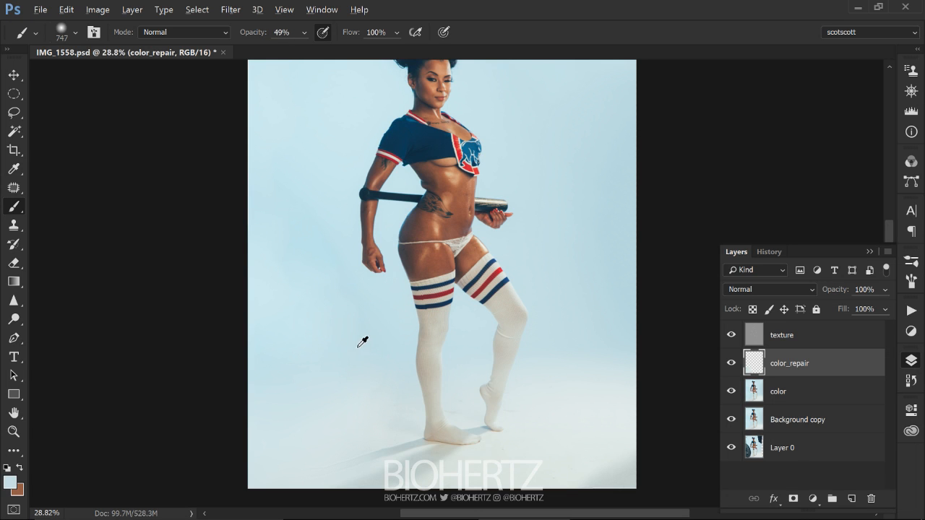
pyautogui.keyDown('alt'); pyautogui.click(603, 380); pyautogui.keyUp('alt')
pyautogui.moveTo(621, 389); pyautogui.dragTo(574, 317)
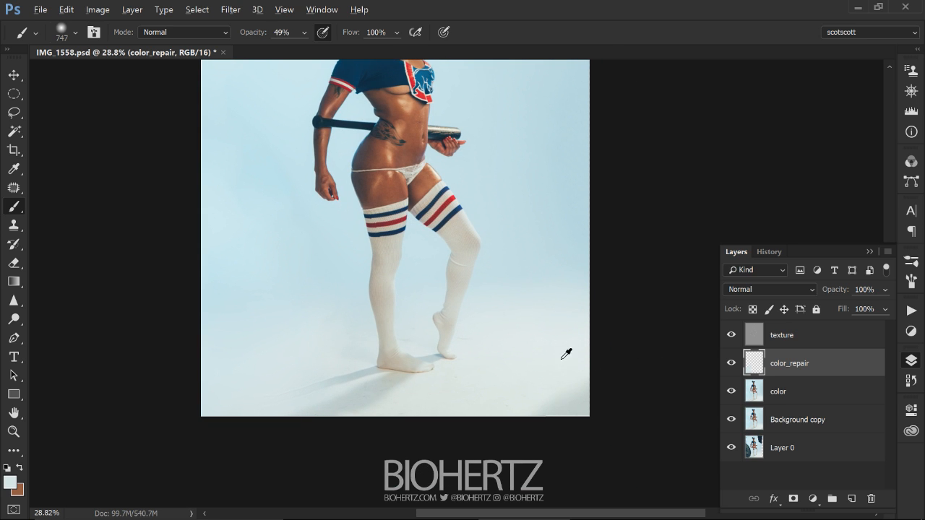
pyautogui.keyDown('alt'); pyautogui.click(560, 360); pyautogui.keyUp('alt')
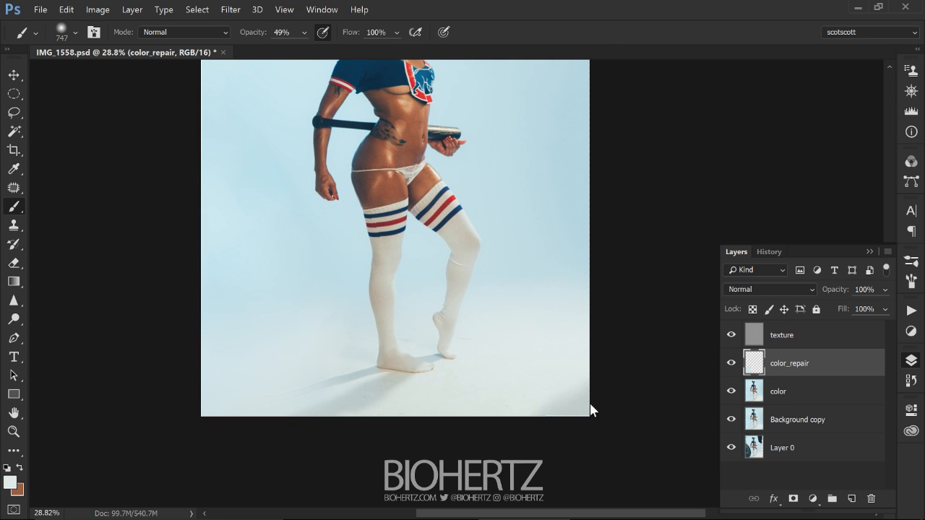
pyautogui.keyDown('alt'); pyautogui.click(550, 390); pyautogui.keyUp('alt')
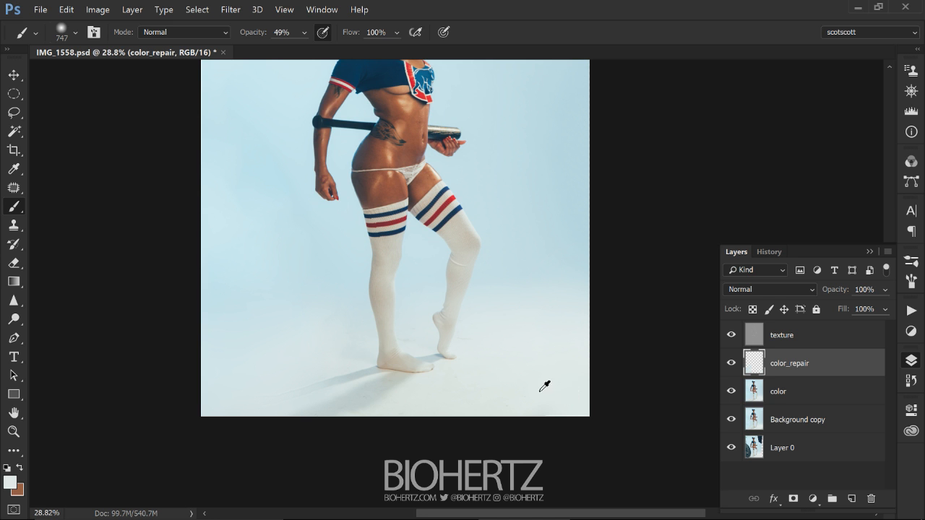
# Smooth the shadow below the model's flat foot and its marks, using the Clone Stamp at 26% opacity and about 130 px.
pyautogui.moveTo(428, 377)
pyautogui.mouseDown()
pyautogui.moveTo(528, 363)
pyautogui.moveTo(412, 380)
pyautogui.moveTo(504, 281)
pyautogui.moveTo(415, 304)
pyautogui.moveTo(288, 280)
pyautogui.mouseUp()
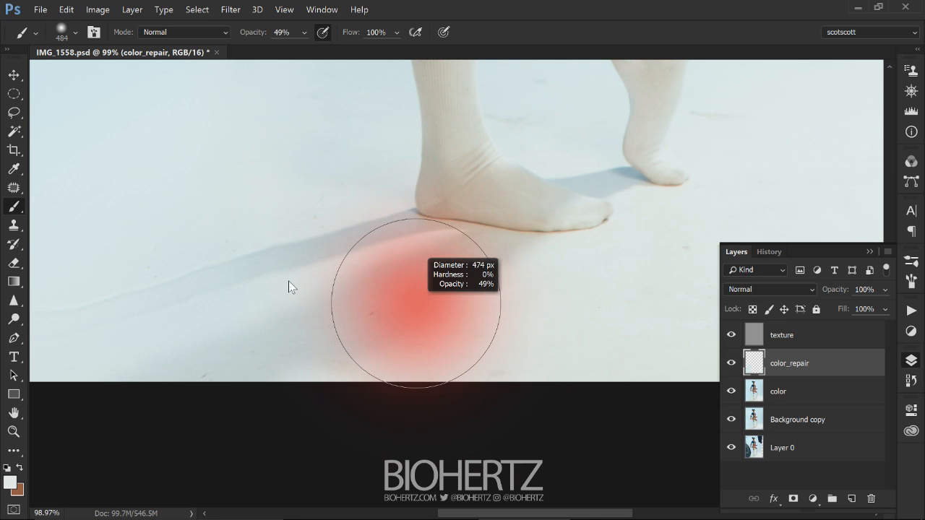
pyautogui.moveTo(440, 275)
pyautogui.mouseDown()
pyautogui.moveTo(349, 259)
pyautogui.moveTo(419, 276)
pyautogui.mouseUp()
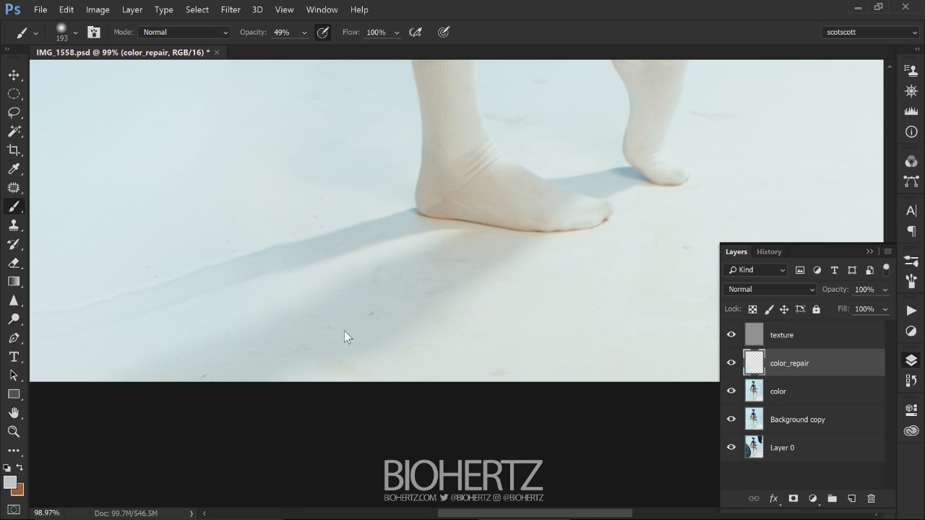
pyautogui.click(14, 225)
pyautogui.click(302, 32)
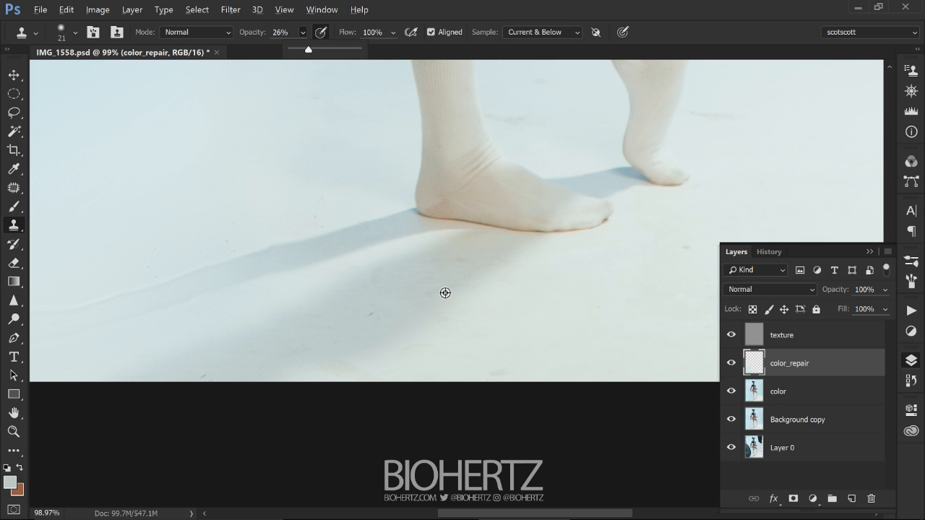
pyautogui.moveTo(445, 292); pyautogui.dragTo(455, 268)
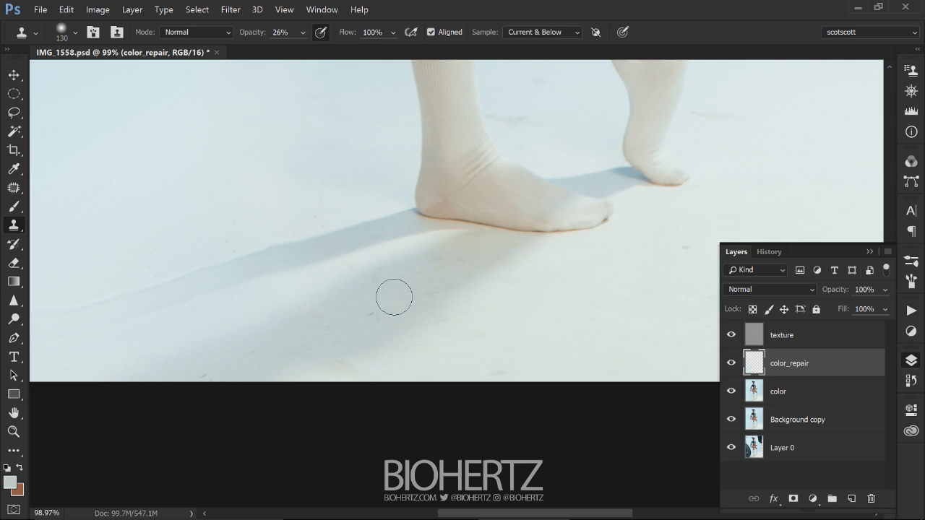
pyautogui.click(364, 307)
pyautogui.keyDown('alt'); pyautogui.click(346, 316); pyautogui.keyUp('alt')
pyautogui.keyDown('alt'); pyautogui.click(275, 331); pyautogui.keyUp('alt')
pyautogui.click(384, 299)
# Smooth the edge of the long shadow behind the flat foot, using the Clone Stamp at 26% opacity and about 95 px.
pyautogui.moveTo(476, 357); pyautogui.dragTo(553, 412)
pyautogui.moveTo(403, 245); pyautogui.dragTo(378, 244)
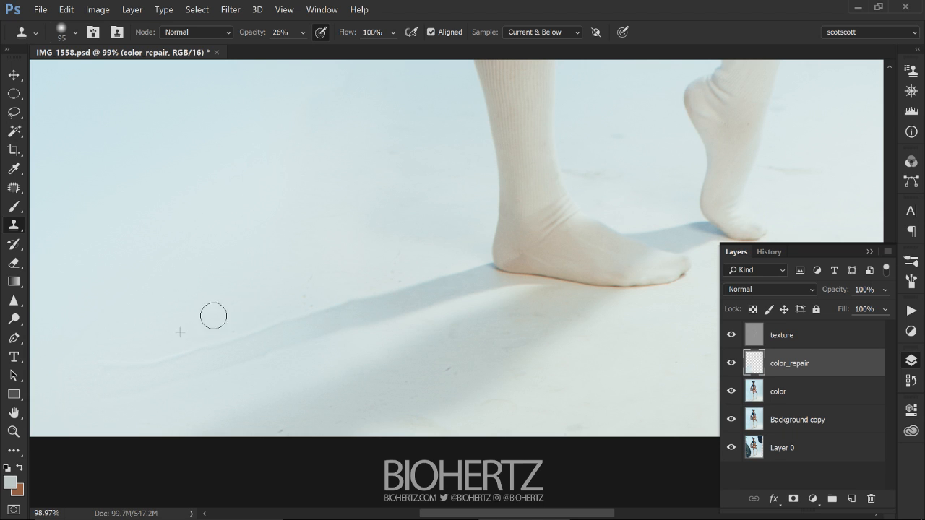
pyautogui.moveTo(318, 306); pyautogui.dragTo(134, 369)
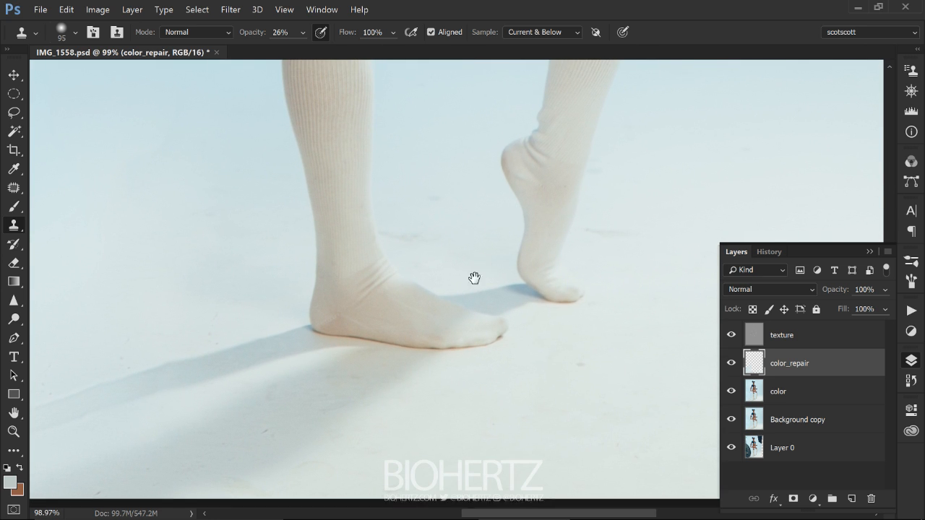
# Clone clean floor tone over the faint marks beside the raised foot's ankle with the 95 px brush at 26% opacity.
pyautogui.moveTo(474, 279); pyautogui.dragTo(447, 309)
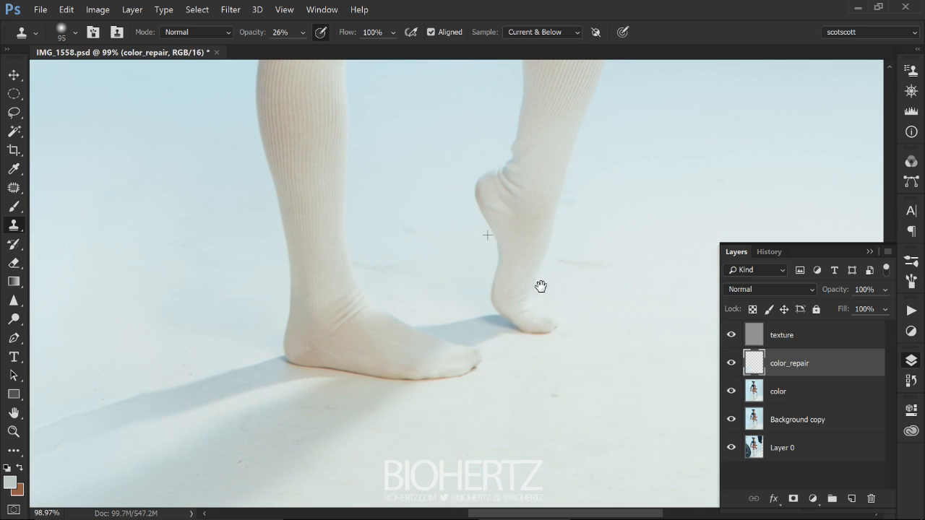
pyautogui.moveTo(540, 286); pyautogui.dragTo(380, 361)
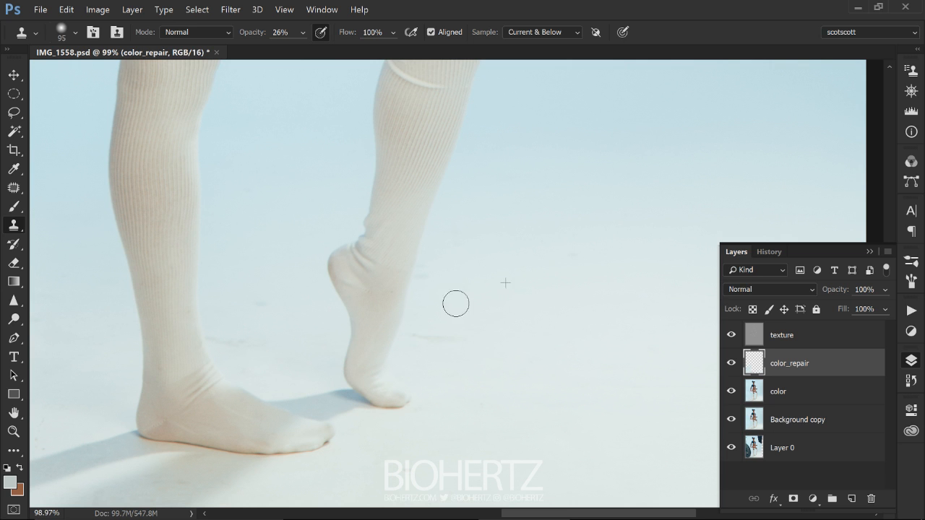
pyautogui.moveTo(456, 307); pyautogui.dragTo(482, 308)
pyautogui.moveTo(479, 308); pyautogui.dragTo(490, 307)
pyautogui.keyDown('alt'); pyautogui.click(464, 325); pyautogui.keyUp('alt')
pyautogui.moveTo(443, 341); pyautogui.dragTo(427, 343)
# Clone over the discolored marks between the two feet with sampled floor tone, enlarging the brush to about 106 px.
pyautogui.keyDown('alt'); pyautogui.rightClick(273, 333); pyautogui.keyUp('alt')
pyautogui.click(268, 354)
pyautogui.moveTo(272, 333); pyautogui.dragTo(261, 333)
pyautogui.keyDown('alt'); pyautogui.click(271, 353); pyautogui.keyUp('alt')
pyautogui.click(238, 339)
pyautogui.keyDown('alt'); pyautogui.rightClick(266, 336); pyautogui.keyUp('alt')
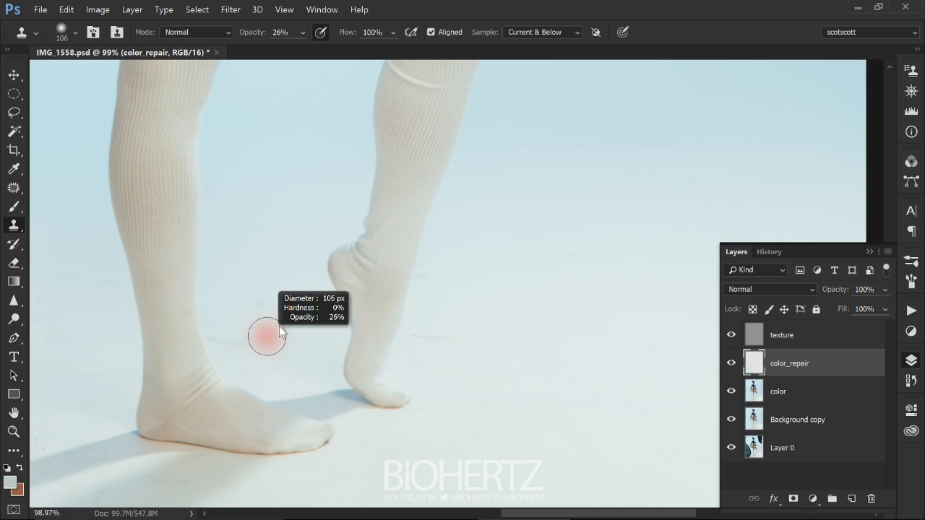
pyautogui.moveTo(588, 432); pyautogui.dragTo(568, 282)
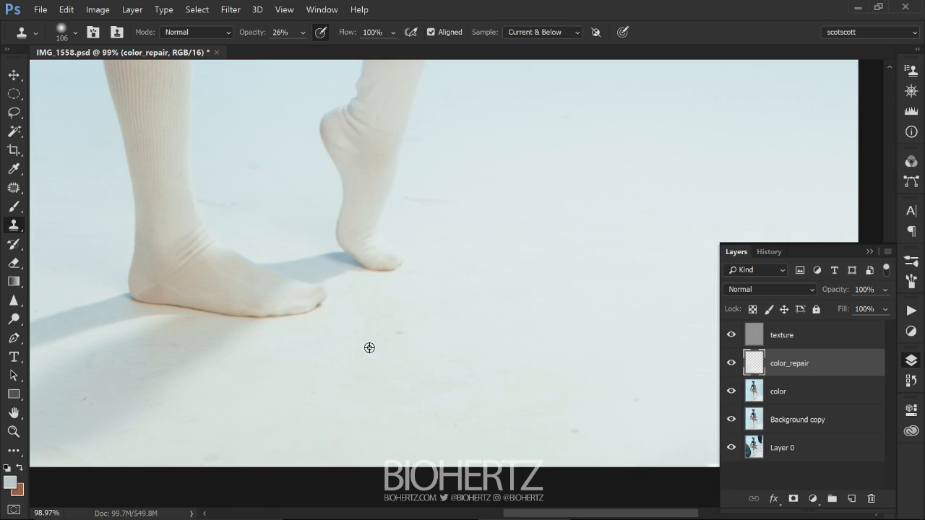
pyautogui.moveTo(482, 352); pyautogui.dragTo(354, 371)
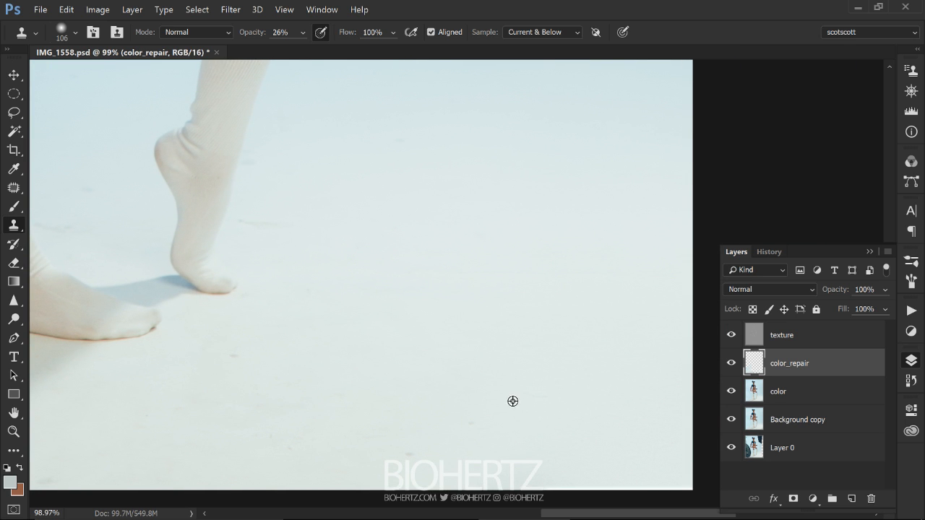
# Inspect the backdrop around the model's torso and legs and the floor transition for remaining unevenness.
pyautogui.moveTo(470, 90); pyautogui.dragTo(497, 490)
pyautogui.moveTo(482, 304); pyautogui.dragTo(546, 447)
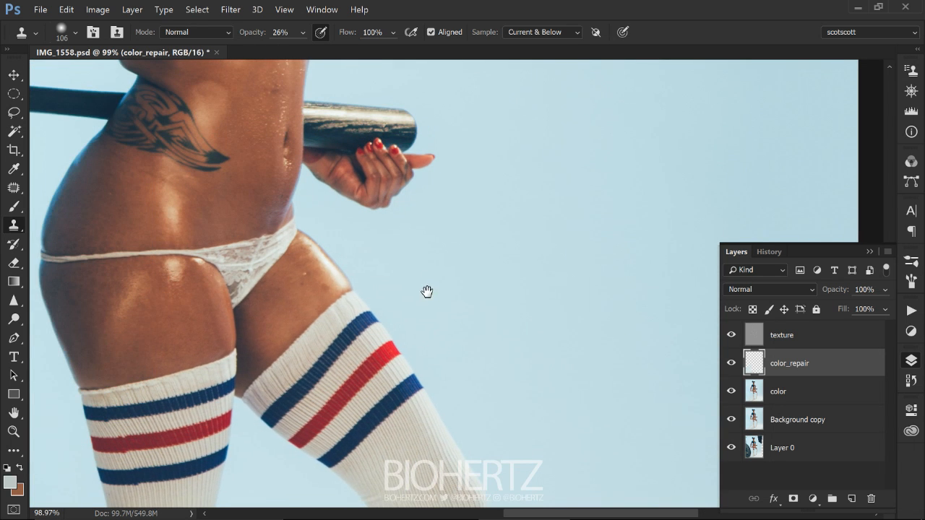
pyautogui.moveTo(426, 292); pyautogui.dragTo(538, 402)
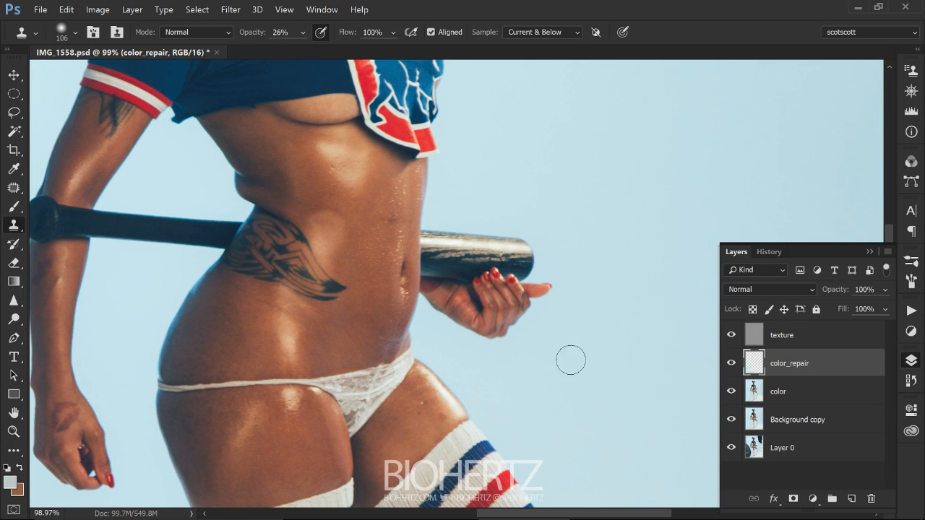
pyautogui.scroll(-3, 518, 343)
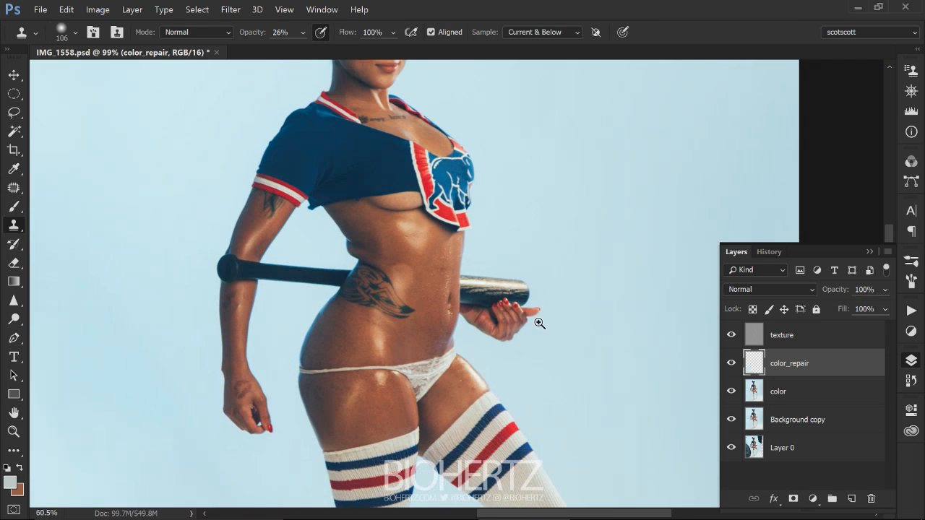
pyautogui.moveTo(563, 416); pyautogui.dragTo(506, 309)
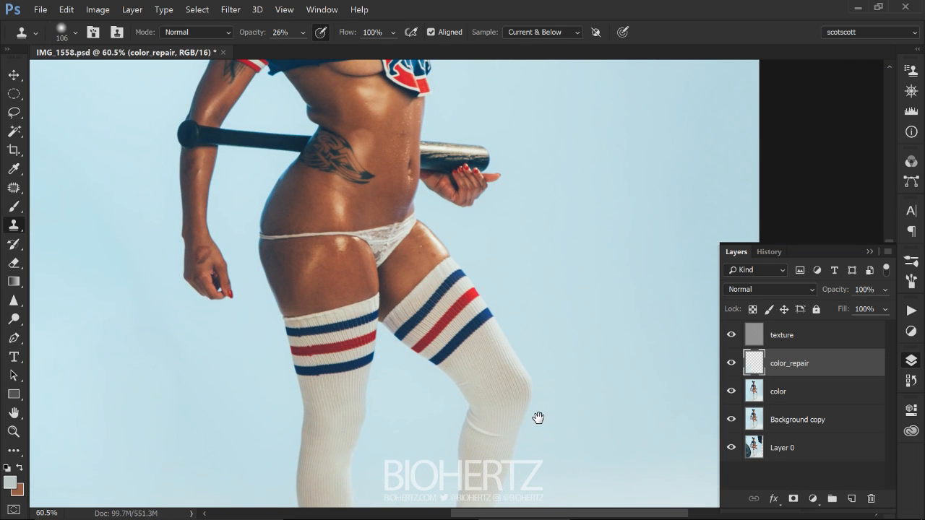
pyautogui.moveTo(538, 417); pyautogui.dragTo(496, 320)
pyautogui.moveTo(528, 365); pyautogui.dragTo(530, 320)
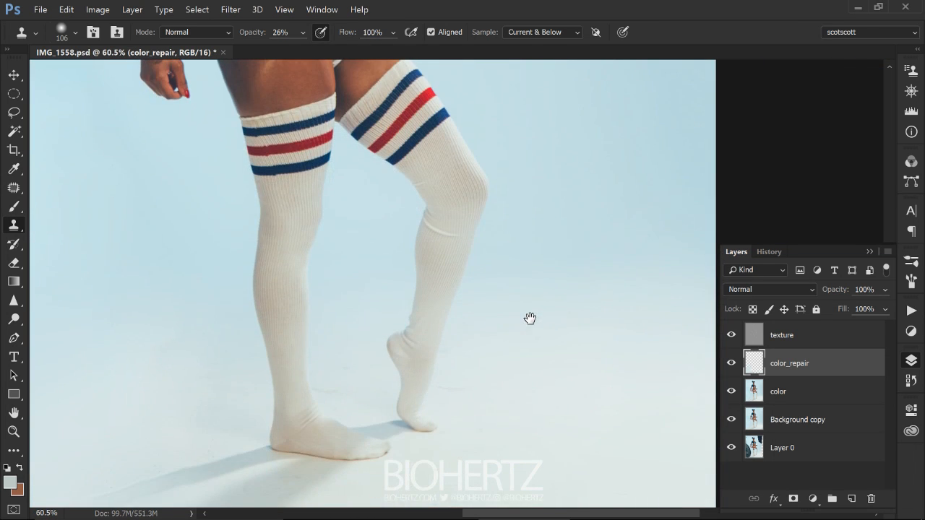
# Remove the small marks in the shadow below the flat foot on the texture layer, using the Healing Brush at about 58 px.
pyautogui.click(794, 336)
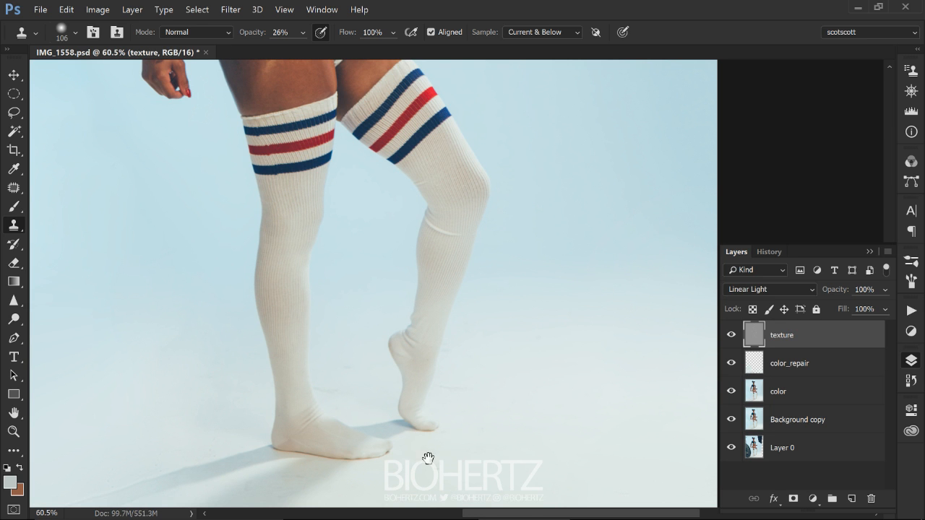
pyautogui.moveTo(428, 458); pyautogui.dragTo(471, 299)
pyautogui.keyDown('ctrl'); pyautogui.click(353, 326); pyautogui.keyUp('ctrl')
pyautogui.keyDown('ctrl'); pyautogui.click(366, 346); pyautogui.keyUp('ctrl')
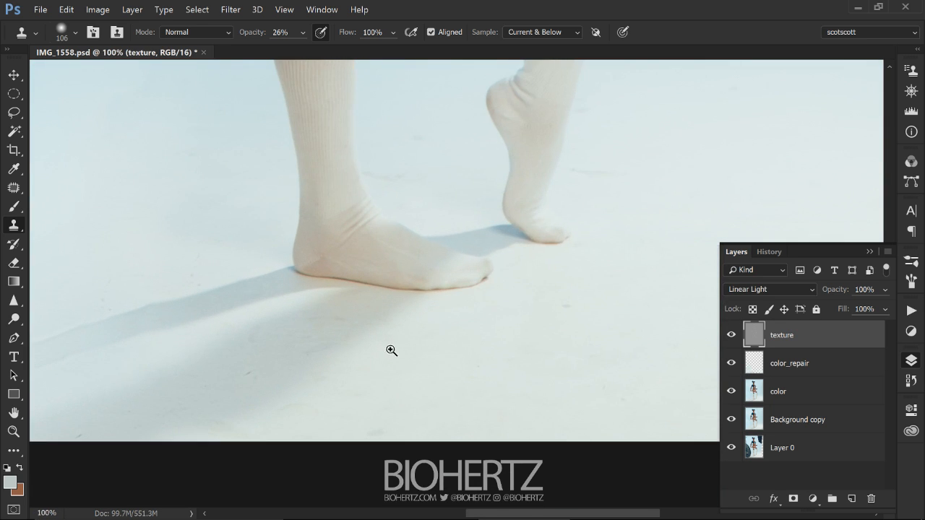
pyautogui.keyDown('ctrl'); pyautogui.click(391, 351); pyautogui.keyUp('ctrl')
pyautogui.moveTo(438, 353)
pyautogui.mouseDown()
pyautogui.moveTo(464, 326)
pyautogui.moveTo(492, 326)
pyautogui.mouseUp()
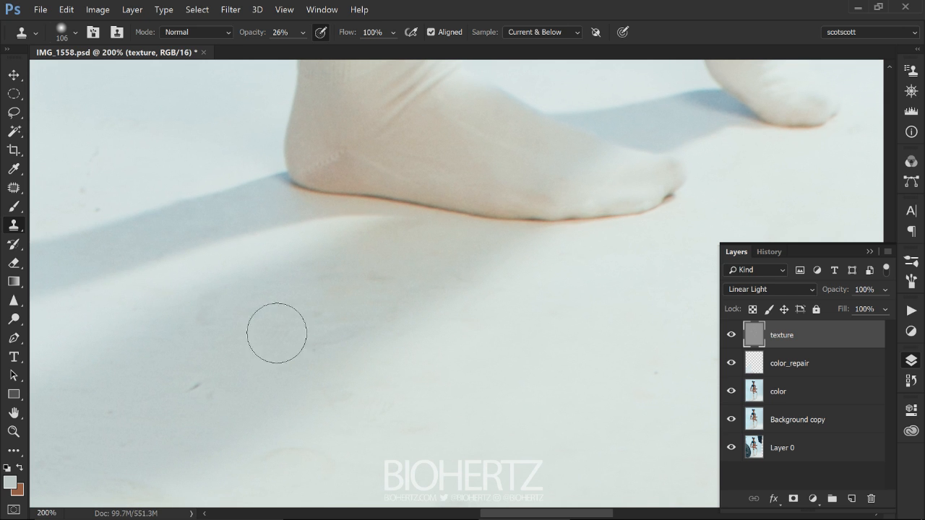
pyautogui.moveTo(18, 189); pyautogui.dragTo(114, 199)
pyautogui.moveTo(411, 268); pyautogui.dragTo(445, 261)
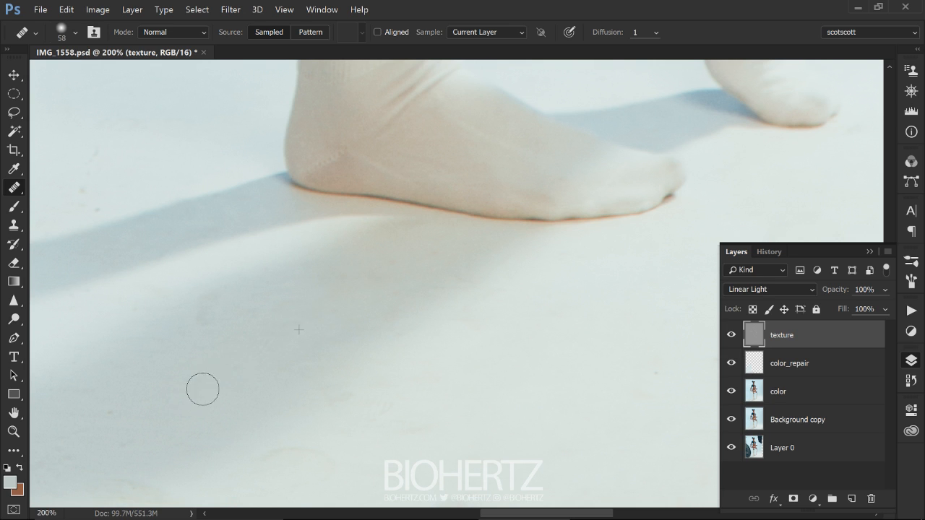
pyautogui.moveTo(304, 306); pyautogui.dragTo(398, 289)
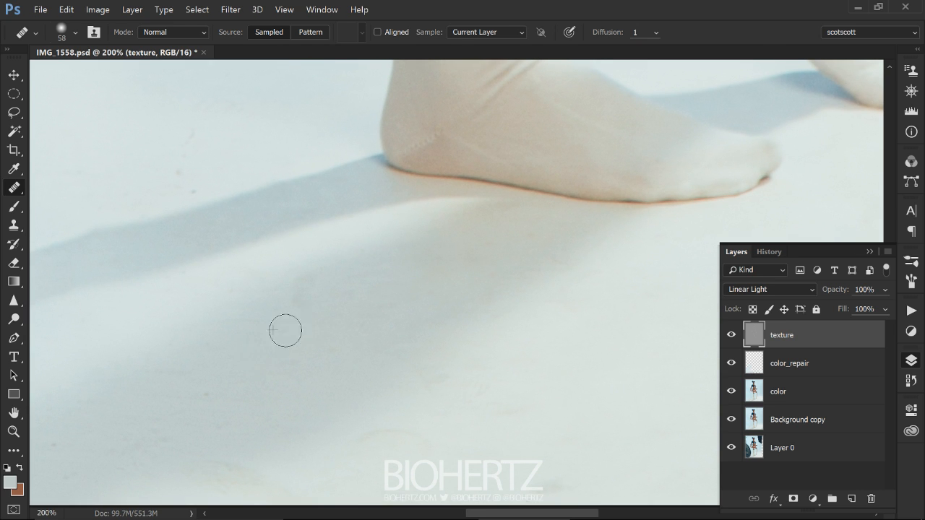
# Heal the rough floor texture in the lower part of the foot's shadow with a larger brush of about 100 to 144 px.
pyautogui.moveTo(226, 348); pyautogui.dragTo(264, 349)
pyautogui.moveTo(241, 394); pyautogui.dragTo(277, 346)
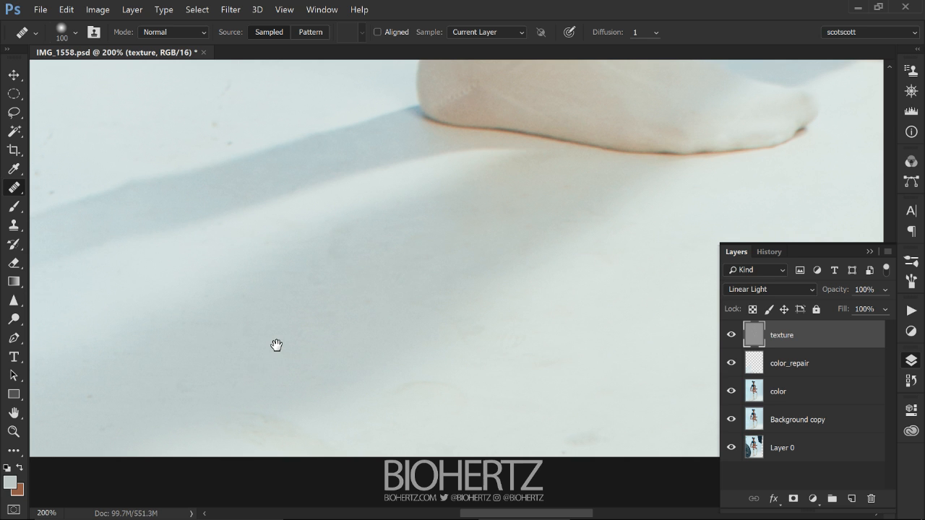
pyautogui.moveTo(350, 333); pyautogui.dragTo(383, 339)
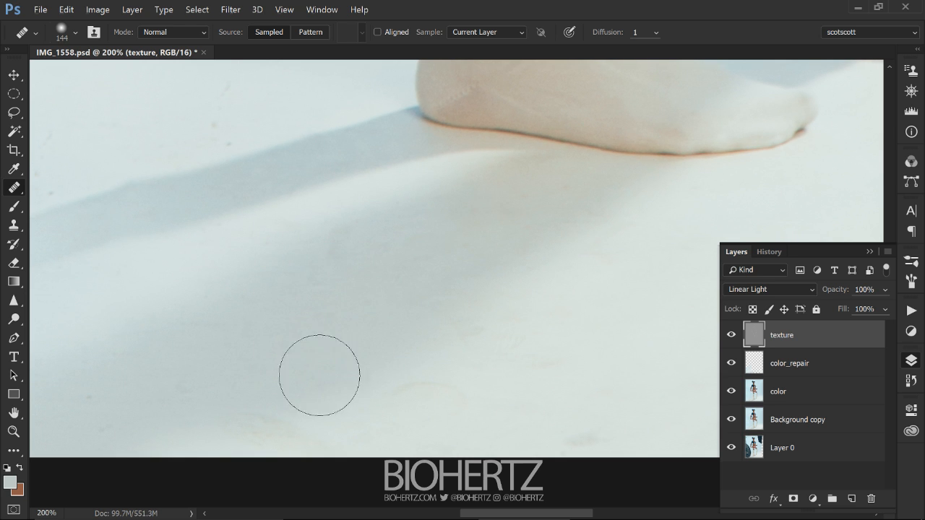
pyautogui.moveTo(217, 451); pyautogui.dragTo(299, 386)
pyautogui.keyDown('alt'); pyautogui.click(377, 284); pyautogui.keyUp('alt')
pyautogui.click(411, 315)
pyautogui.click(302, 317)
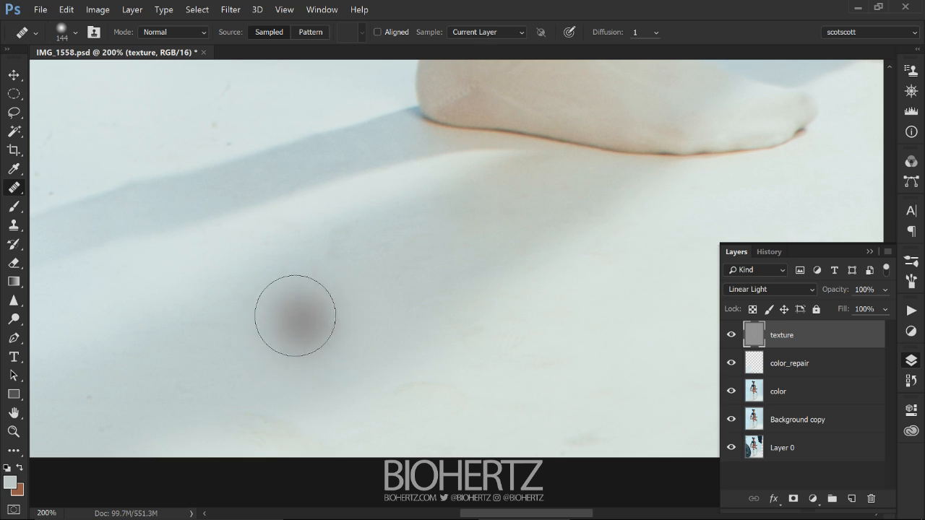
# Set the Healing Brush mode to Lighten and heal the remaining floor marks in and around the shadow below the flat foot.
pyautogui.keyDown('shift'); pyautogui.rightClick(370, 333); pyautogui.keyUp('shift')
pyautogui.click(413, 446)
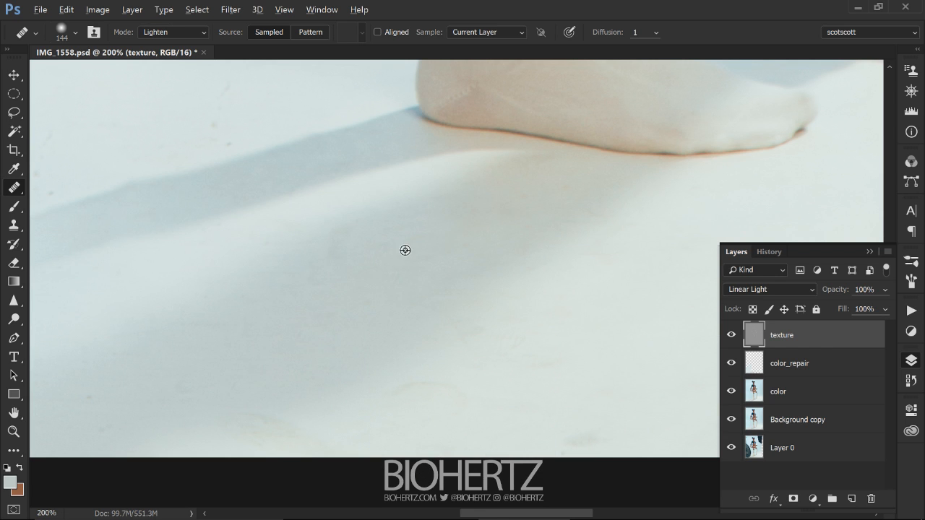
pyautogui.moveTo(409, 245); pyautogui.dragTo(432, 244)
pyautogui.keyDown('alt'); pyautogui.click(401, 249); pyautogui.keyUp('alt')
pyautogui.click(377, 260)
pyautogui.keyDown('alt'); pyautogui.click(494, 315); pyautogui.keyUp('alt')
pyautogui.moveTo(379, 421); pyautogui.dragTo(481, 329)
pyautogui.keyDown('alt'); pyautogui.click(372, 330); pyautogui.keyUp('alt')
pyautogui.moveTo(231, 439); pyautogui.dragTo(316, 382)
# Heal the specks along and above the long shadow behind the heel in Lighten mode with a brush of about 82 px.
pyautogui.moveTo(256, 328)
pyautogui.mouseDown()
pyautogui.moveTo(364, 441)
pyautogui.moveTo(364, 455)
pyautogui.mouseUp()
pyautogui.moveTo(344, 230); pyautogui.dragTo(334, 216)
pyautogui.keyDown('alt'); pyautogui.click(375, 175); pyautogui.keyUp('alt')
pyautogui.moveTo(335, 252); pyautogui.dragTo(326, 227)
pyautogui.click(258, 244)
pyautogui.moveTo(192, 254); pyautogui.dragTo(174, 266)
pyautogui.click(166, 294)
pyautogui.click(247, 260)
pyautogui.click(260, 313)
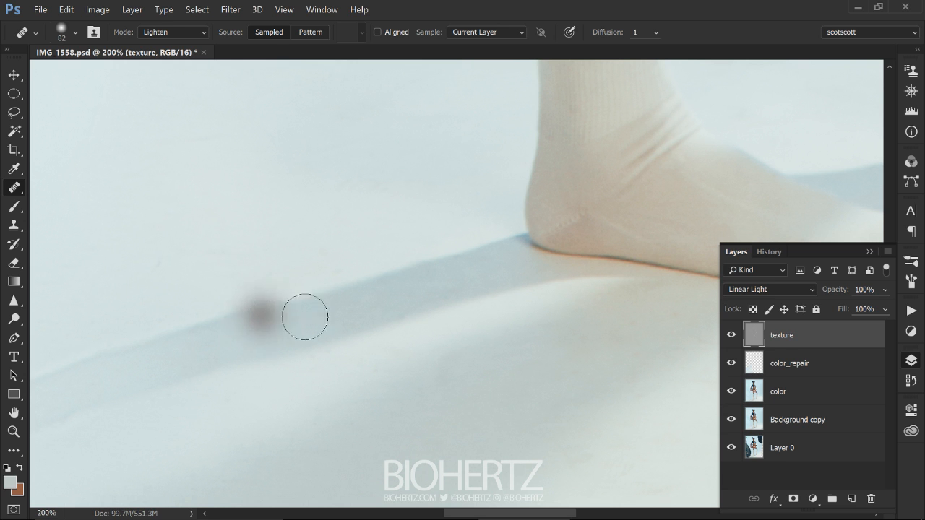
pyautogui.click(379, 309)
# Undo a stray healing dab beside the standing leg and heal the floor marks between the feet with a brush of about 86 to 112 px.
pyautogui.moveTo(517, 81)
pyautogui.mouseDown()
pyautogui.moveTo(472, 345)
pyautogui.moveTo(485, 355)
pyautogui.moveTo(646, 217)
pyautogui.moveTo(577, 197)
pyautogui.moveTo(421, 303)
pyautogui.moveTo(474, 429)
pyautogui.mouseUp()
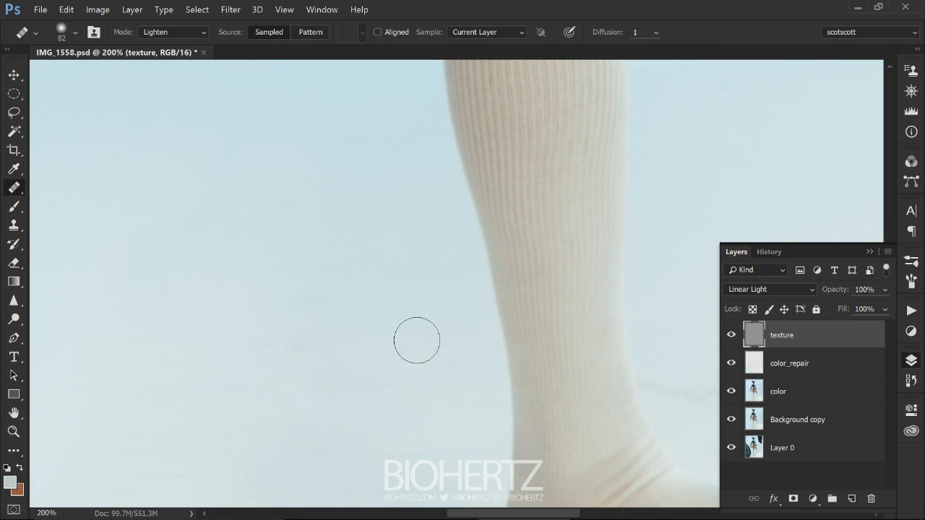
pyautogui.click(501, 323)
pyautogui.hotkey('ctrl', 'z')
pyautogui.moveTo(432, 285)
pyautogui.mouseDown()
pyautogui.moveTo(382, 284)
pyautogui.moveTo(182, 331)
pyautogui.mouseUp()
pyautogui.moveTo(378, 293); pyautogui.dragTo(371, 294)
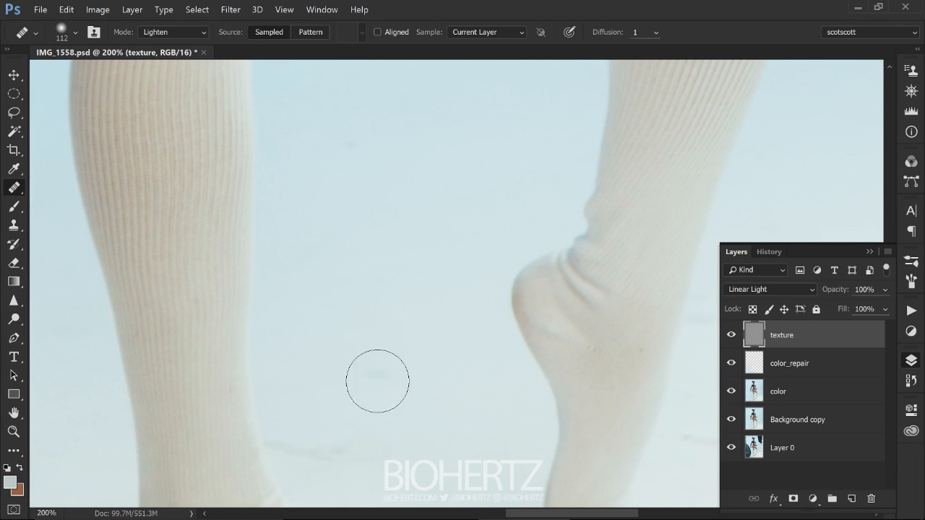
pyautogui.moveTo(378, 382)
pyautogui.mouseDown()
pyautogui.moveTo(399, 254)
pyautogui.moveTo(340, 242)
pyautogui.mouseUp()
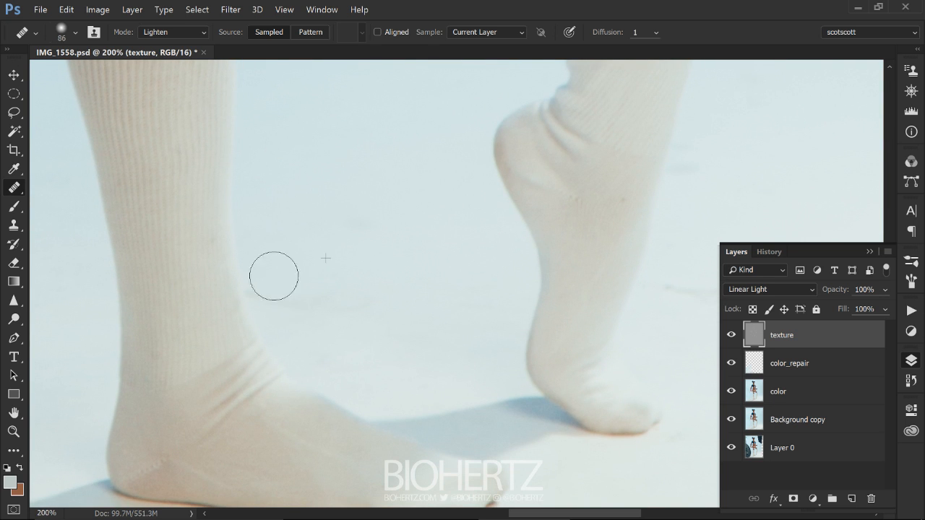
# Heal the remaining spots around the model's lower legs in Lighten mode, reducing the brush to about 75 px.
pyautogui.moveTo(342, 166); pyautogui.dragTo(349, 388)
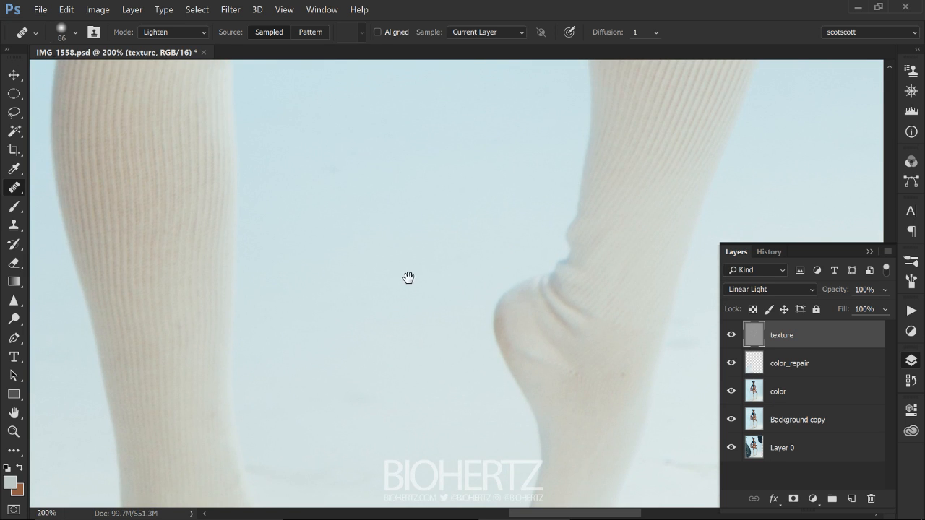
pyautogui.moveTo(472, 241)
pyautogui.mouseDown()
pyautogui.moveTo(446, 279)
pyautogui.moveTo(412, 201)
pyautogui.moveTo(524, 386)
pyautogui.moveTo(430, 299)
pyautogui.moveTo(586, 354)
pyautogui.moveTo(582, 304)
pyautogui.mouseUp()
pyautogui.moveTo(347, 194); pyautogui.dragTo(332, 185)
pyautogui.moveTo(340, 181); pyautogui.dragTo(364, 172)
pyautogui.moveTo(408, 335)
pyautogui.mouseDown()
pyautogui.moveTo(378, 324)
pyautogui.moveTo(366, 357)
pyautogui.mouseUp()
pyautogui.moveTo(284, 350)
pyautogui.mouseDown()
pyautogui.moveTo(382, 364)
pyautogui.moveTo(485, 248)
pyautogui.mouseUp()
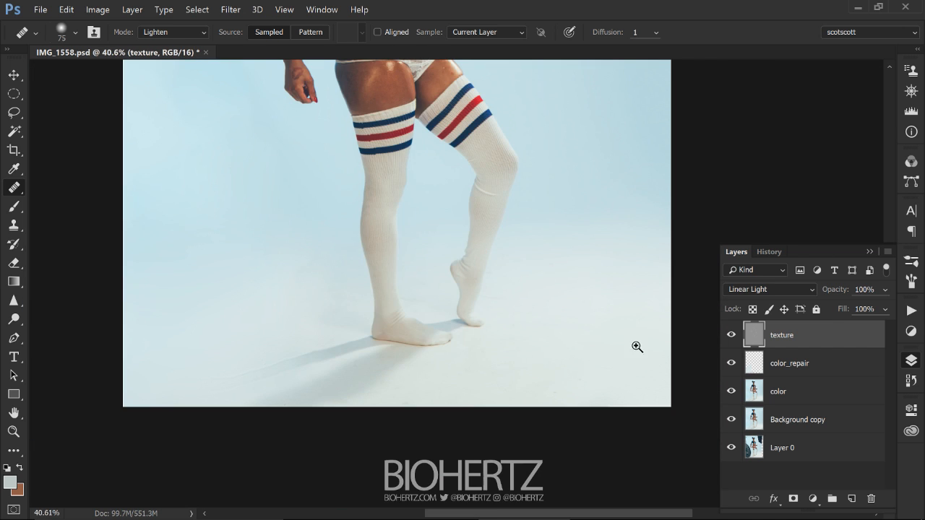
# Merge the texture, color_repair, color, Background copy and Layer 0 layers into a single layer.
pyautogui.moveTo(525, 286); pyautogui.dragTo(424, 446)
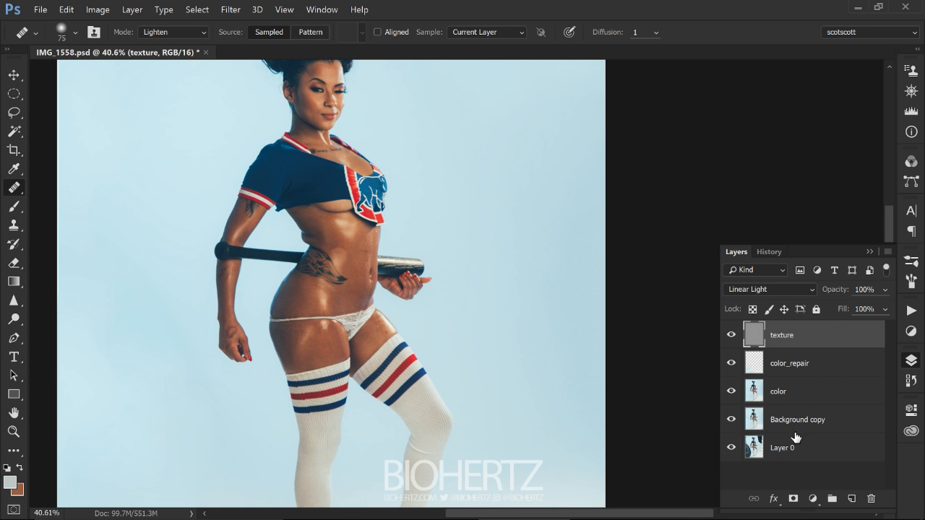
pyautogui.scroll(-5, 607, 400)
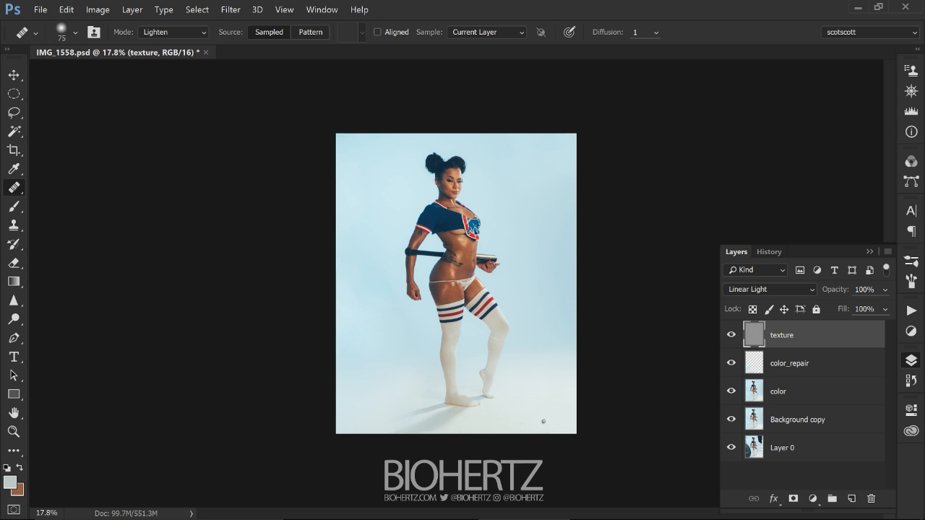
pyautogui.scroll(2, 529, 365)
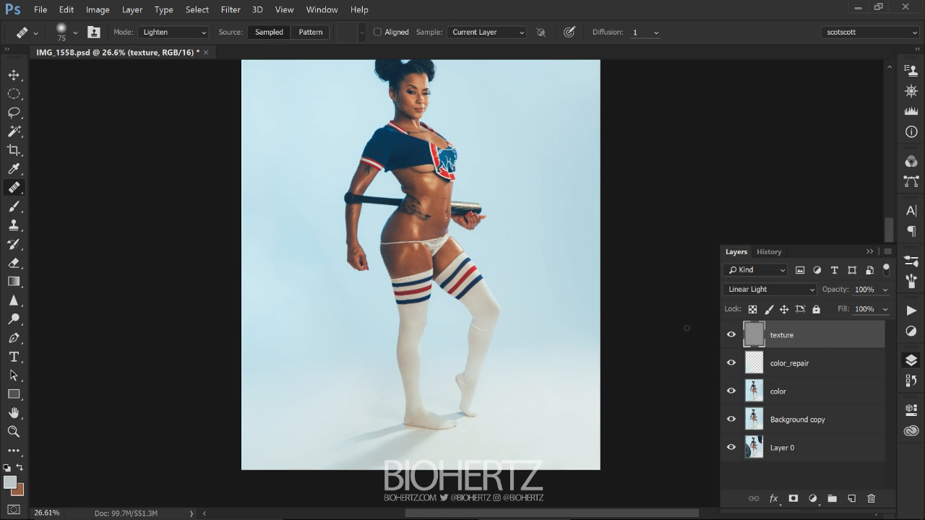
pyautogui.keyDown('shift'); pyautogui.click(800, 430); pyautogui.keyUp('shift')
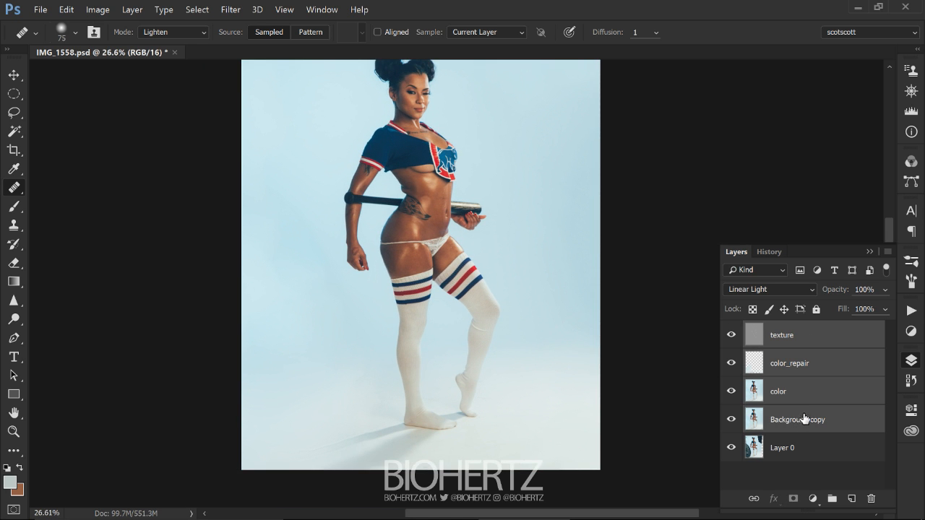
pyautogui.keyDown('shift'); pyautogui.click(802, 447); pyautogui.keyUp('shift')
pyautogui.rightClick(807, 424)
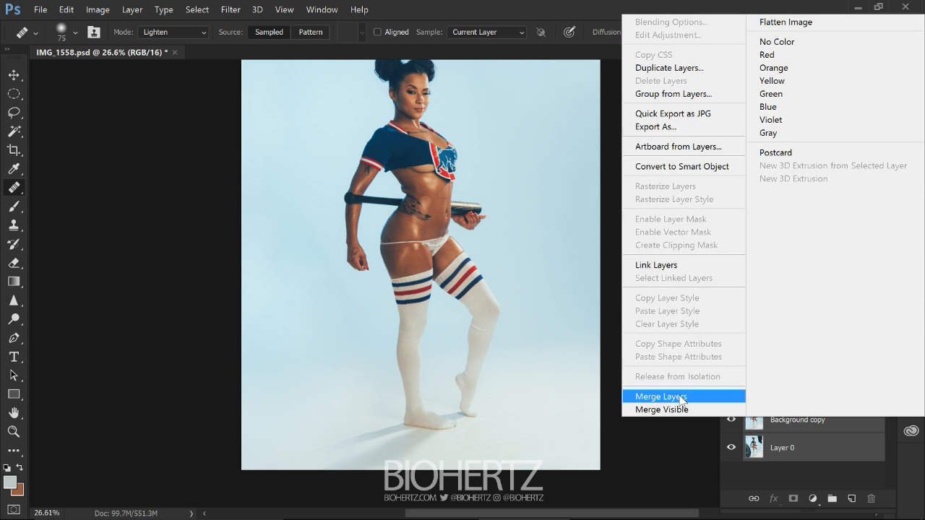
pyautogui.click(680, 397)
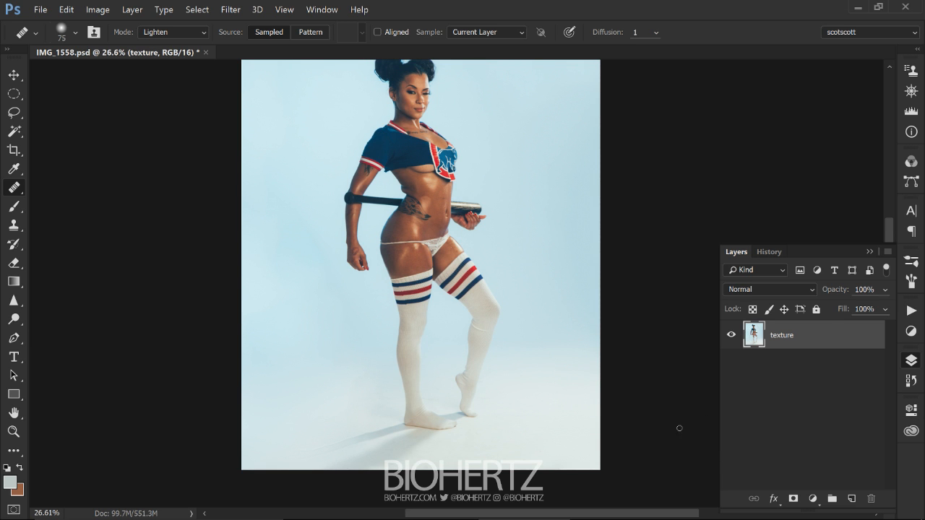
pyautogui.scroll(-2, 483, 306)
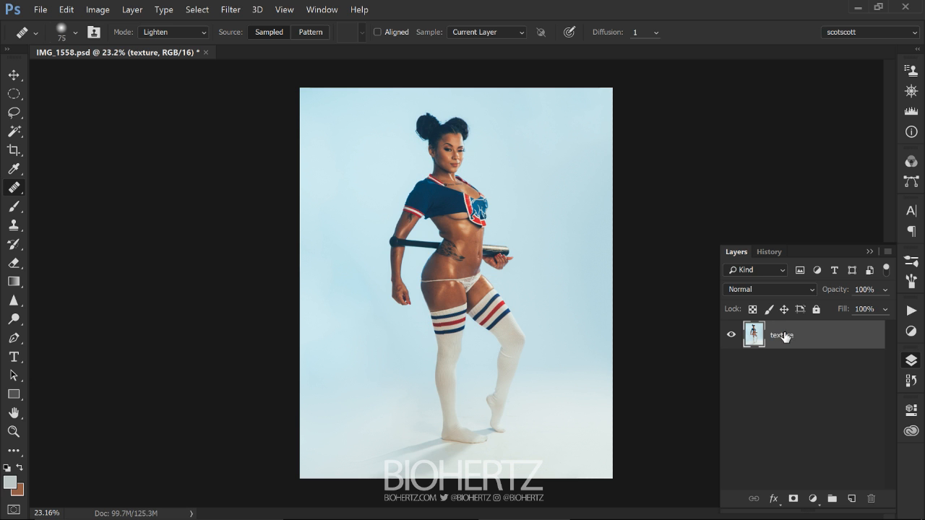
pyautogui.click(552, 308)
pyautogui.moveTo(551, 305); pyautogui.dragTo(484, 399)
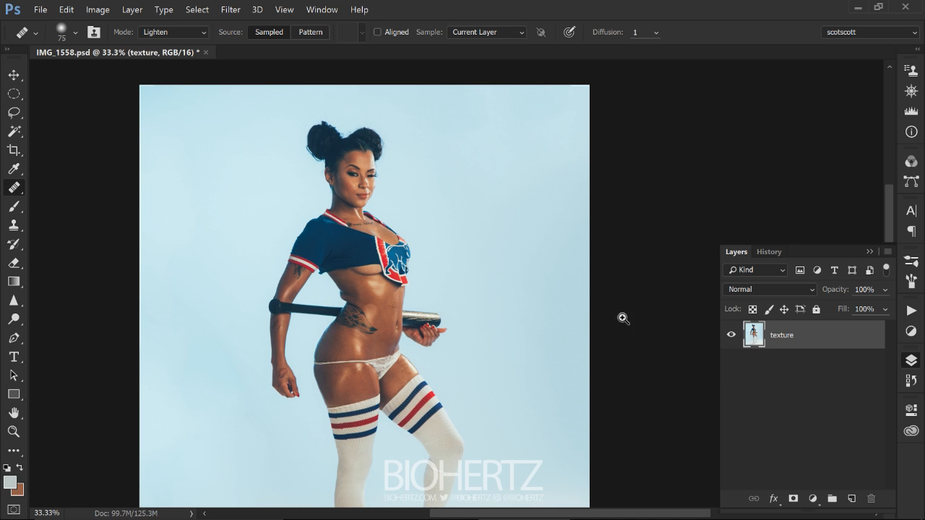
# Examine the merged portrait up close around the torso, hips and upper legs.
pyautogui.moveTo(552, 433); pyautogui.dragTo(557, 351)
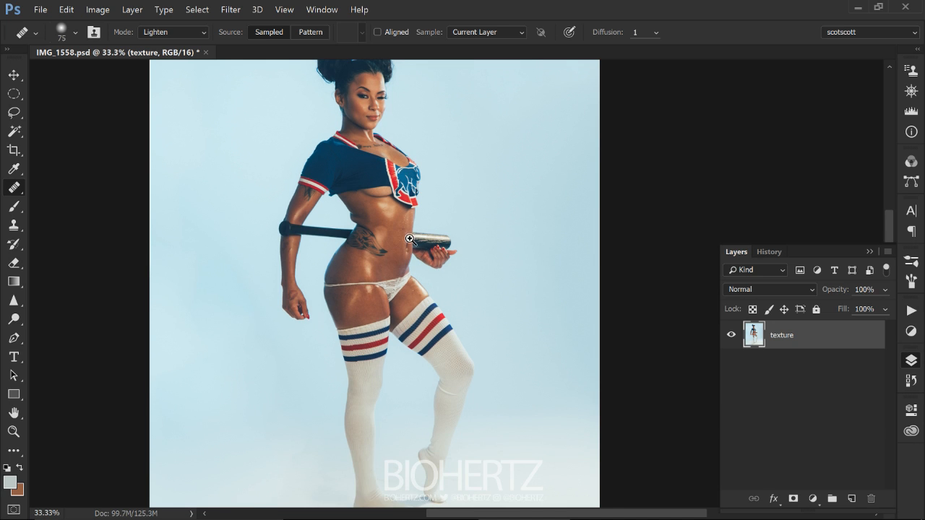
pyautogui.click(410, 238)
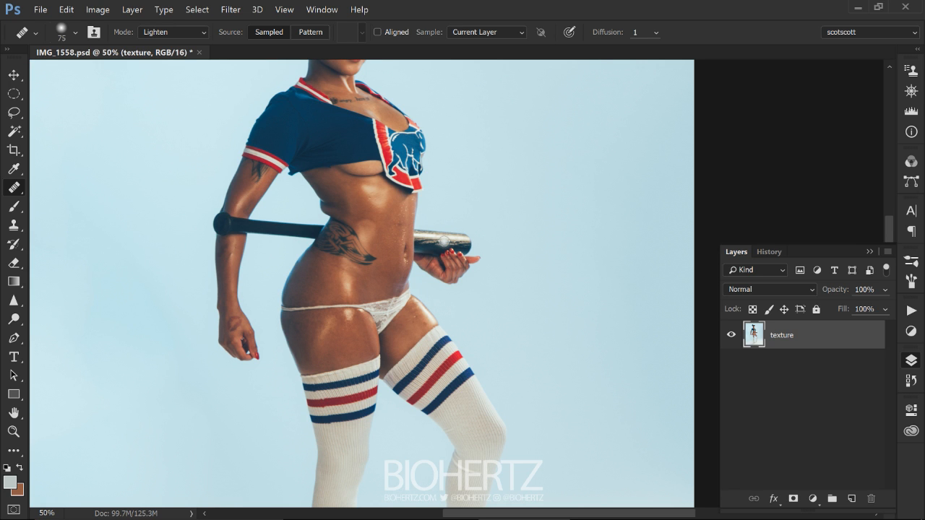
pyautogui.moveTo(431, 292); pyautogui.dragTo(460, 280)
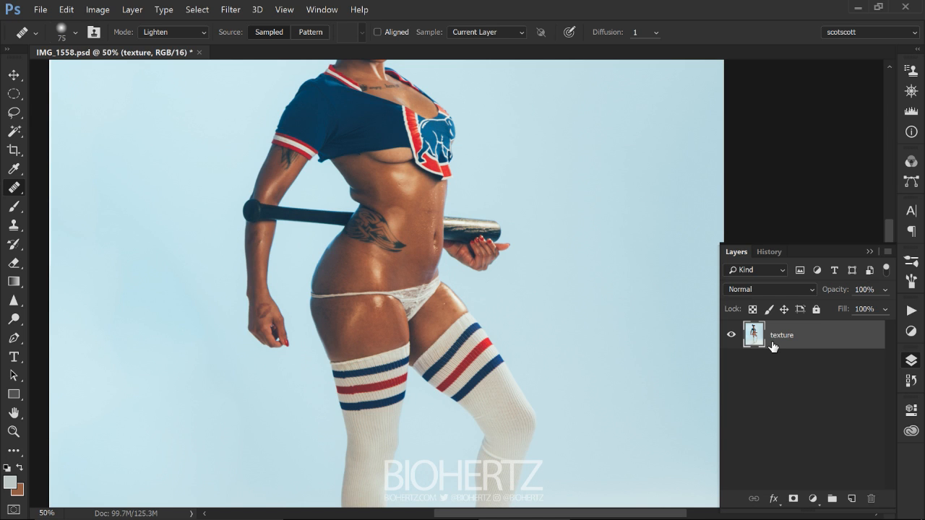
pyautogui.click(433, 343)
pyautogui.click(419, 338)
pyautogui.click(420, 331)
pyautogui.click(426, 321)
pyautogui.click(429, 305)
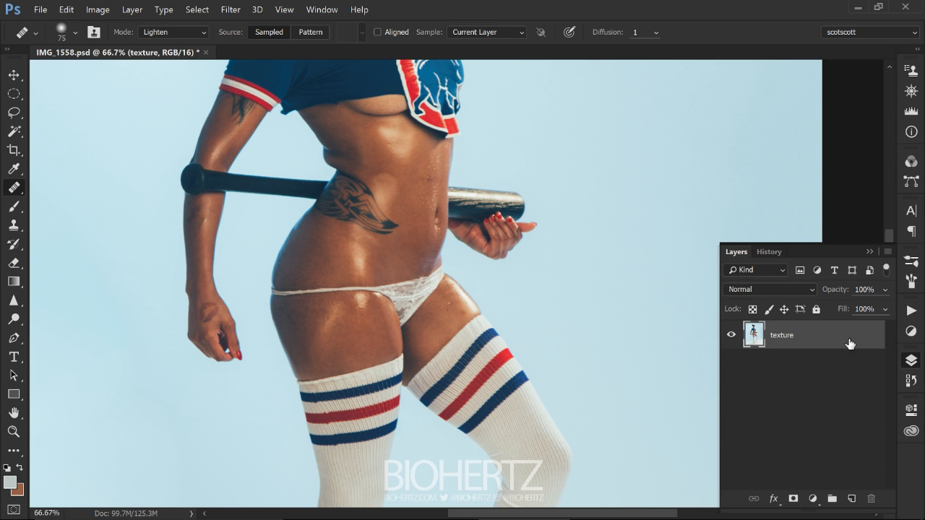
pyautogui.moveTo(498, 296); pyautogui.dragTo(548, 422)
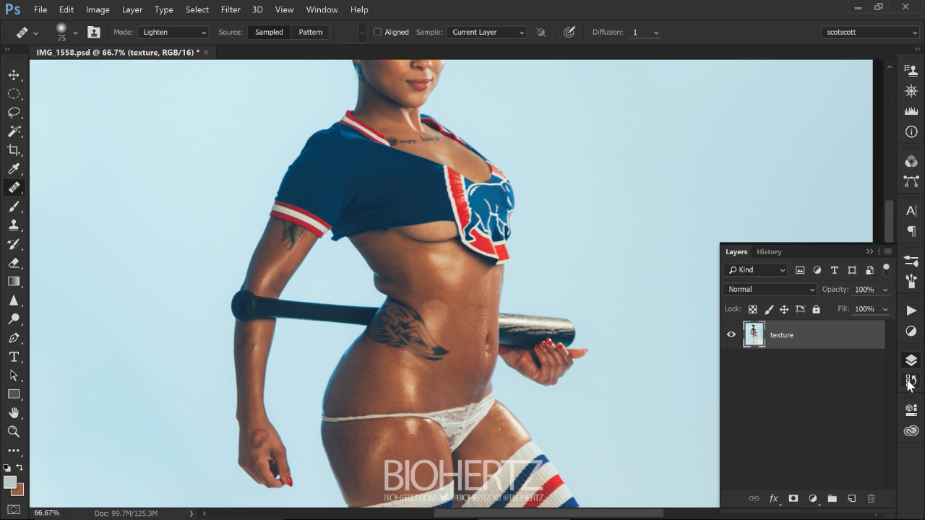
pyautogui.click(911, 310)
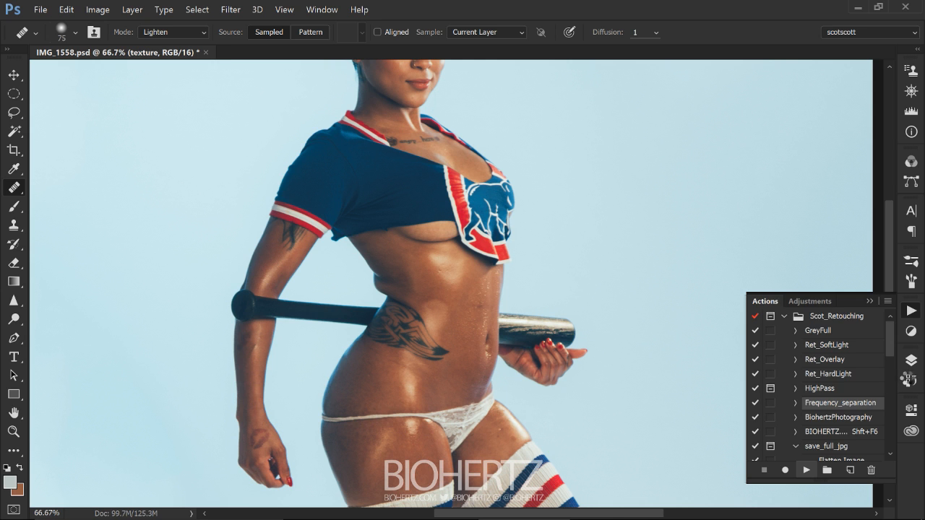
pyautogui.click(910, 381)
pyautogui.click(909, 382)
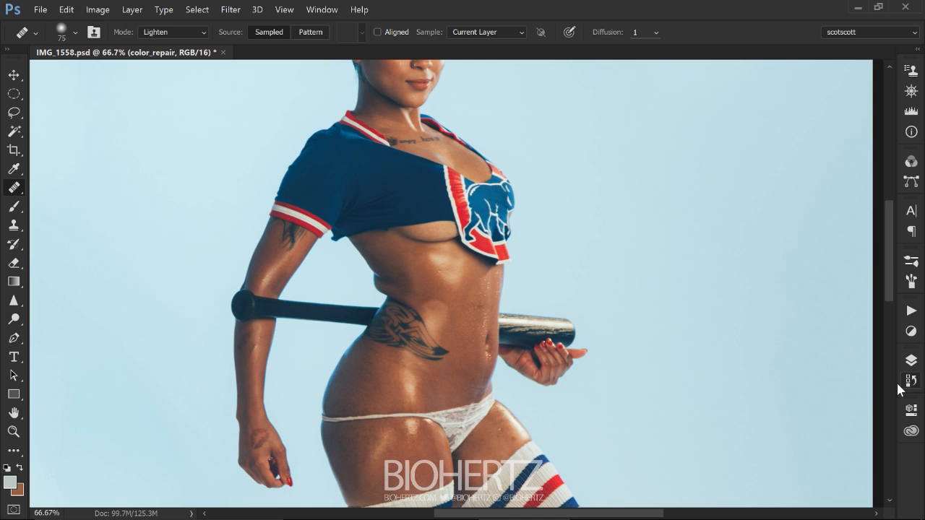
pyautogui.click(909, 381)
pyautogui.moveTo(882, 431); pyautogui.dragTo(887, 418)
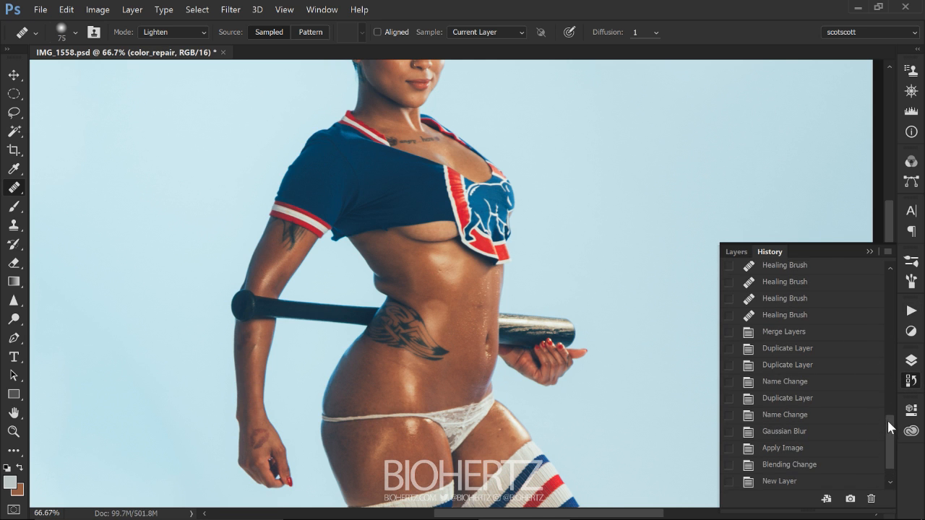
pyautogui.click(815, 338)
pyautogui.click(911, 358)
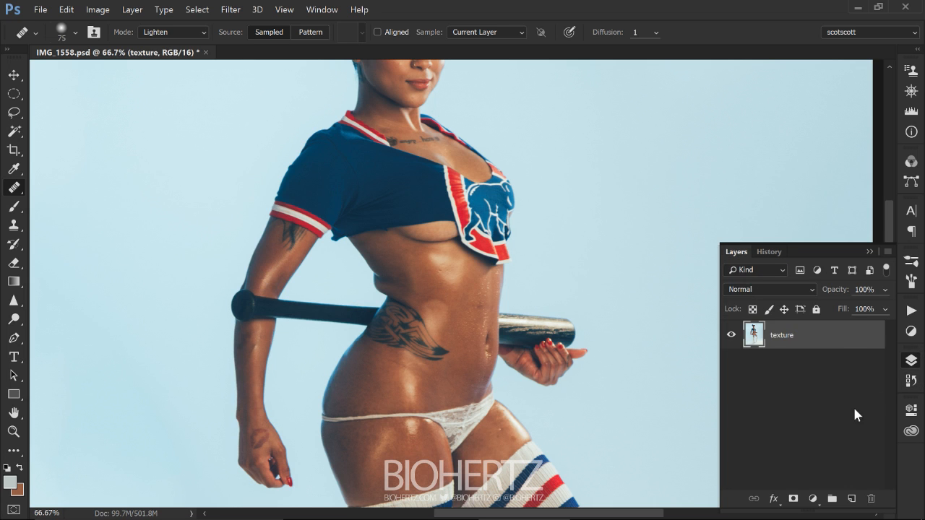
# Duplicate the texture layer and open the copy in the Liquify filter.
pyautogui.click(231, 10)
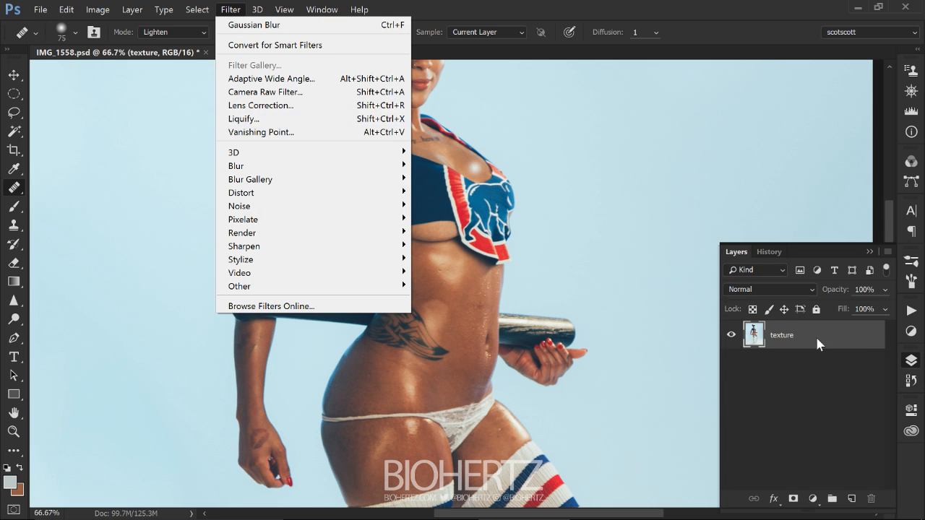
pyautogui.moveTo(815, 335); pyautogui.dragTo(851, 498)
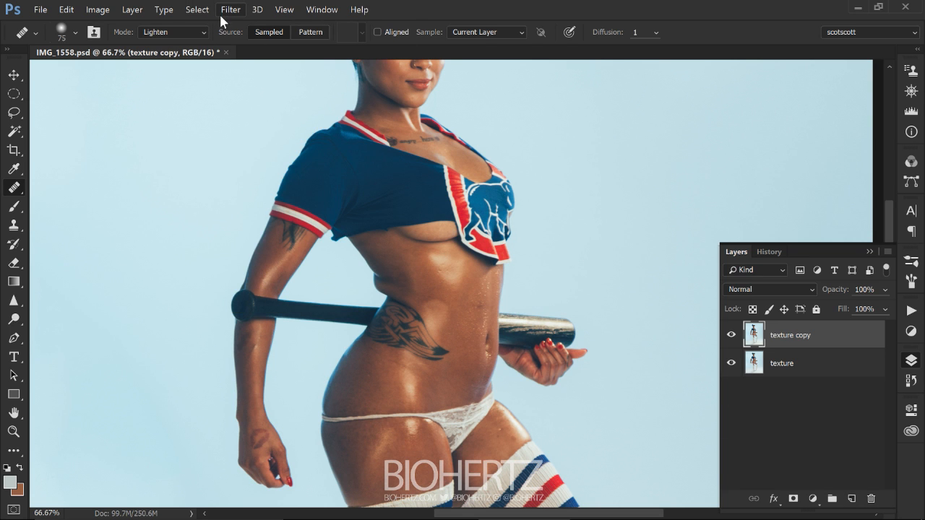
pyautogui.click(129, 10)
pyautogui.moveTo(231, 11)
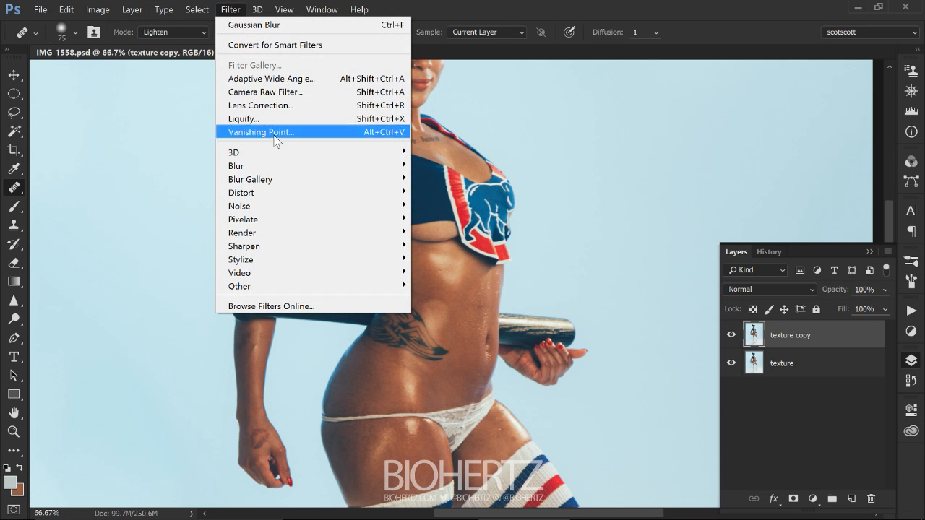
pyautogui.click(282, 118)
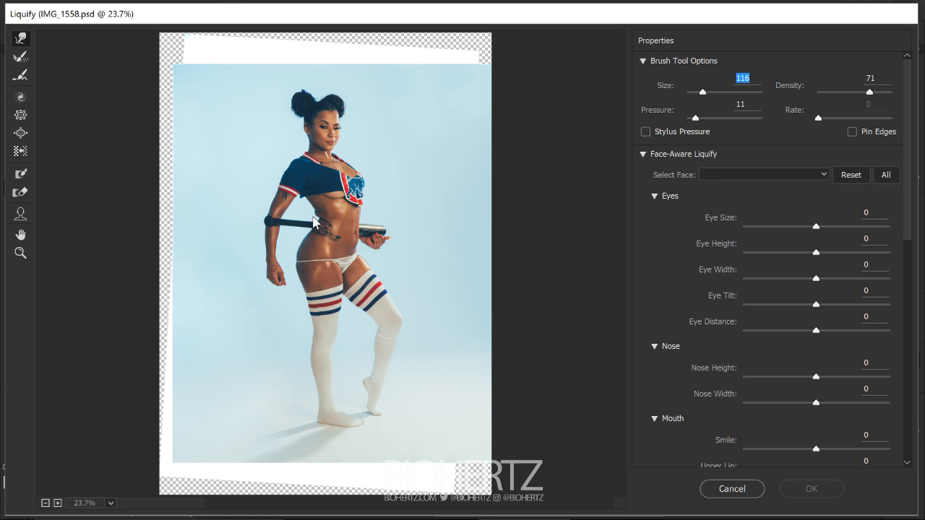
# Push in the waist fold above the hip tattoo with Forward Warp at brush size 70 and pressure 10.
pyautogui.keyDown('ctrl'); pyautogui.click(315, 221); pyautogui.keyUp('ctrl')
pyautogui.keyDown('ctrl'); pyautogui.click(316, 235); pyautogui.keyUp('ctrl')
pyautogui.keyDown('ctrl'); pyautogui.click(317, 288); pyautogui.keyUp('ctrl')
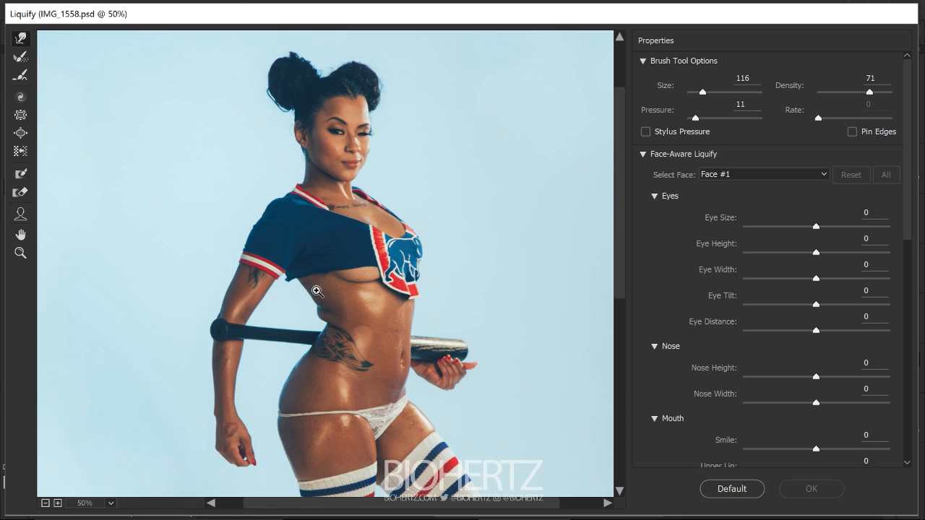
pyautogui.keyDown('ctrl'); pyautogui.click(316, 290); pyautogui.keyUp('ctrl')
pyautogui.keyDown('ctrl'); pyautogui.click(365, 304); pyautogui.keyUp('ctrl')
pyautogui.keyDown('ctrl'); pyautogui.click(336, 202); pyautogui.keyUp('ctrl')
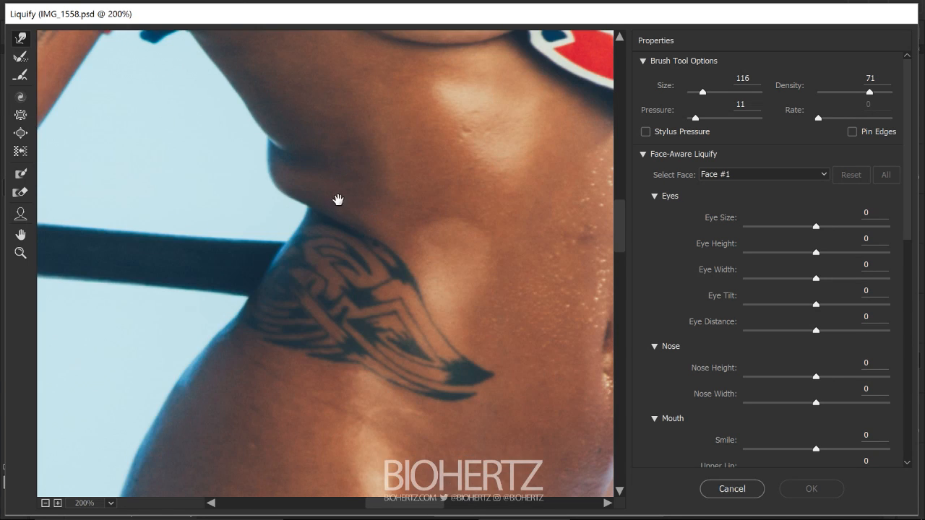
pyautogui.moveTo(338, 199); pyautogui.dragTo(366, 329)
pyautogui.moveTo(309, 278)
pyautogui.mouseDown()
pyautogui.moveTo(257, 264)
pyautogui.moveTo(296, 295)
pyautogui.moveTo(323, 300)
pyautogui.moveTo(309, 307)
pyautogui.moveTo(332, 305)
pyautogui.moveTo(290, 270)
pyautogui.moveTo(320, 304)
pyautogui.moveTo(299, 311)
pyautogui.moveTo(328, 308)
pyautogui.moveTo(297, 306)
pyautogui.moveTo(318, 301)
pyautogui.moveTo(312, 278)
pyautogui.mouseUp()
pyautogui.moveTo(308, 318); pyautogui.dragTo(341, 317)
pyautogui.keyDown('alt'); pyautogui.rightClick(288, 307); pyautogui.keyUp('alt')
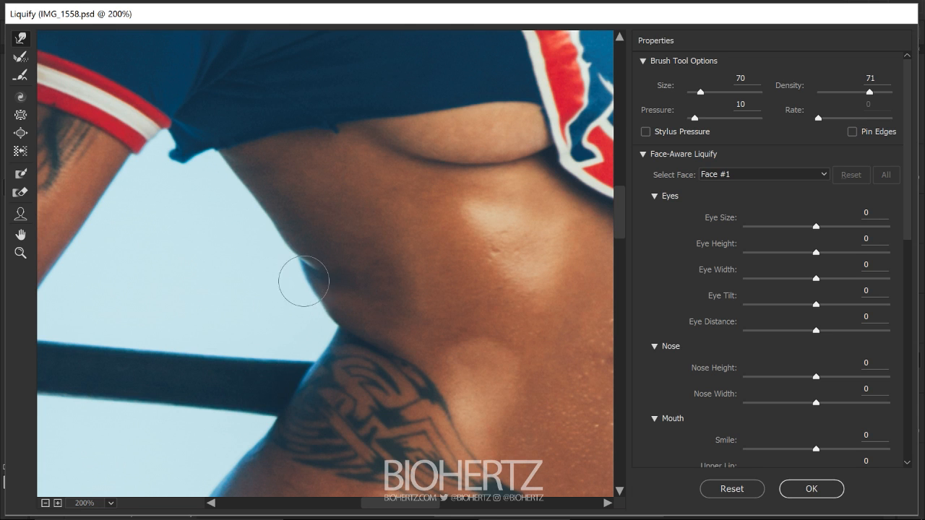
pyautogui.moveTo(299, 333)
pyautogui.mouseDown()
pyautogui.moveTo(341, 322)
pyautogui.moveTo(303, 337)
pyautogui.moveTo(297, 309)
pyautogui.moveTo(317, 305)
pyautogui.moveTo(273, 285)
pyautogui.moveTo(309, 262)
pyautogui.mouseUp()
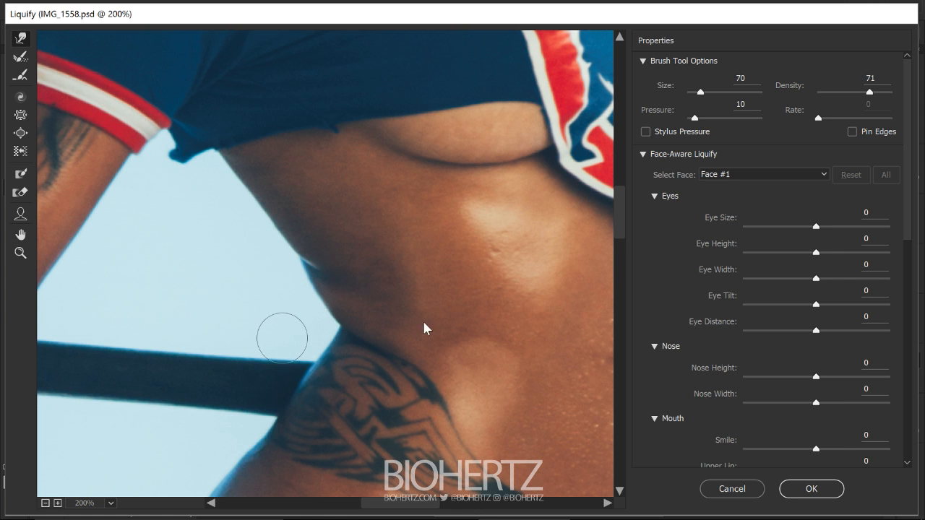
# Refine the back waist contour where it meets the tattoo, reducing the warp brush from 70 to 46.
pyautogui.moveTo(451, 349); pyautogui.dragTo(362, 339)
pyautogui.moveTo(222, 299)
pyautogui.mouseDown()
pyautogui.moveTo(211, 276)
pyautogui.moveTo(242, 297)
pyautogui.moveTo(223, 308)
pyautogui.moveTo(266, 328)
pyautogui.moveTo(237, 315)
pyautogui.moveTo(271, 301)
pyautogui.mouseUp()
pyautogui.moveTo(298, 375)
pyautogui.mouseDown()
pyautogui.moveTo(324, 301)
pyautogui.moveTo(330, 341)
pyautogui.moveTo(293, 432)
pyautogui.mouseUp()
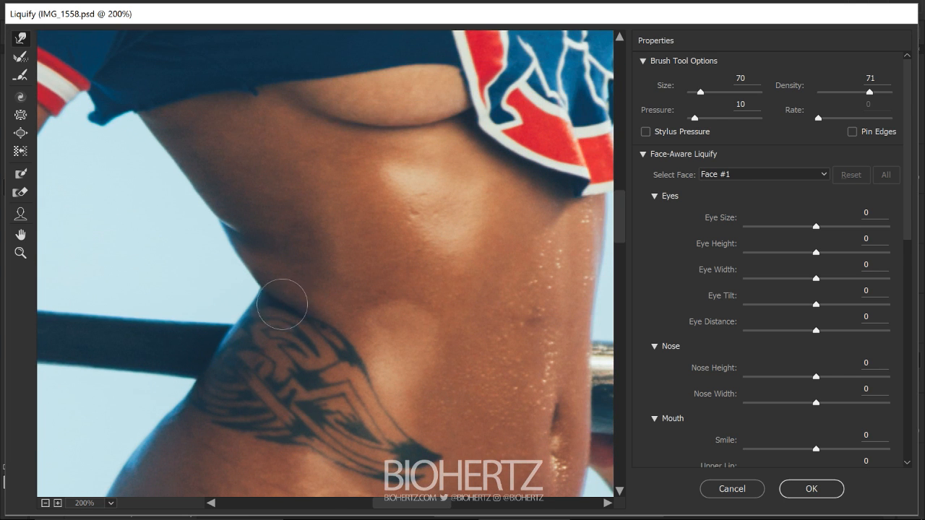
pyautogui.moveTo(280, 291); pyautogui.dragTo(264, 280)
pyautogui.moveTo(431, 315); pyautogui.dragTo(398, 370)
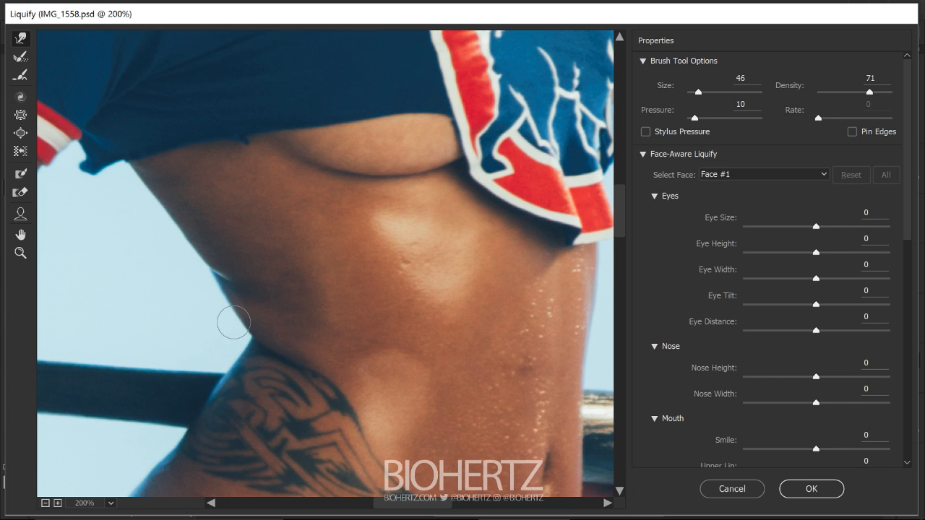
# Reshape the front edge of the stomach beside the bat and navel with warp brushes of 154, 206 and 142.
pyautogui.moveTo(512, 306); pyautogui.dragTo(350, 226)
pyautogui.moveTo(420, 281); pyautogui.dragTo(498, 290)
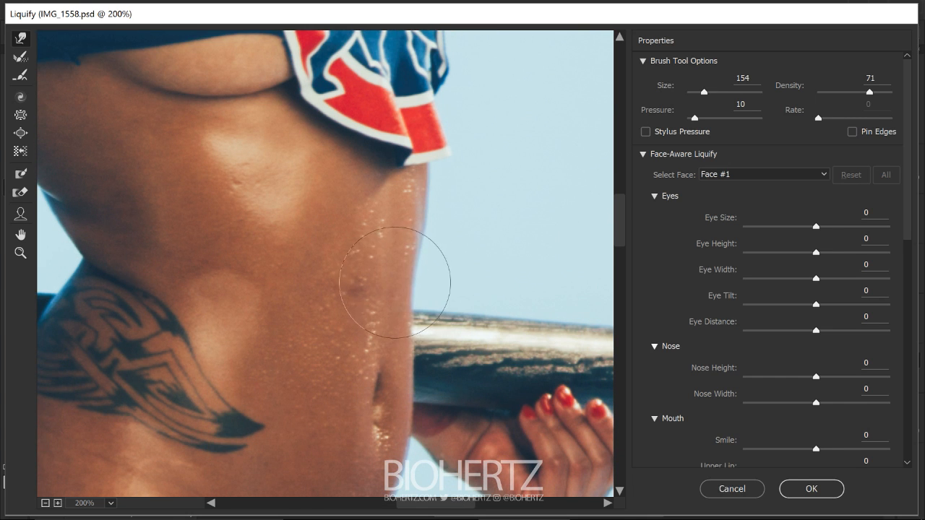
pyautogui.moveTo(451, 307); pyautogui.dragTo(547, 210)
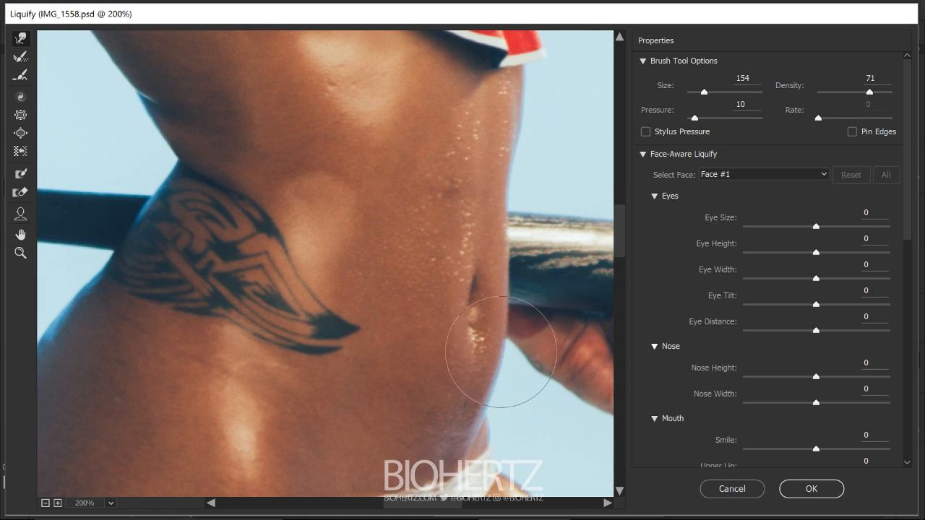
pyautogui.moveTo(501, 352)
pyautogui.mouseDown()
pyautogui.moveTo(516, 348)
pyautogui.moveTo(494, 384)
pyautogui.moveTo(488, 329)
pyautogui.mouseUp()
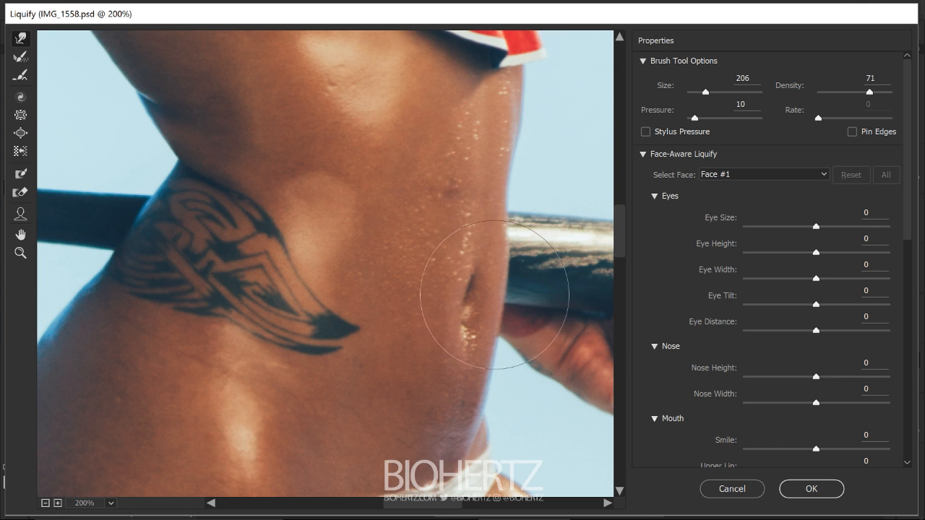
pyautogui.moveTo(494, 295); pyautogui.dragTo(509, 298)
pyautogui.moveTo(518, 203); pyautogui.dragTo(505, 190)
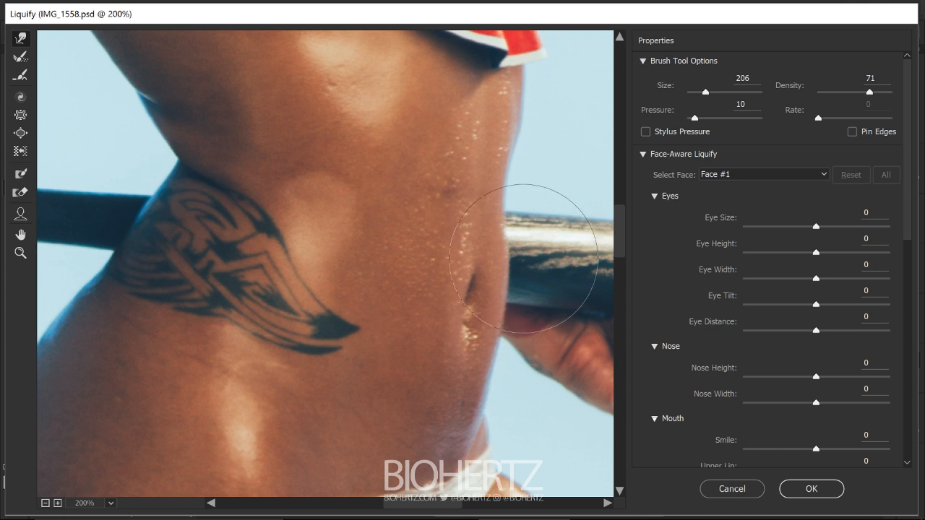
pyautogui.moveTo(523, 258); pyautogui.dragTo(508, 256)
pyautogui.moveTo(503, 253); pyautogui.dragTo(480, 256)
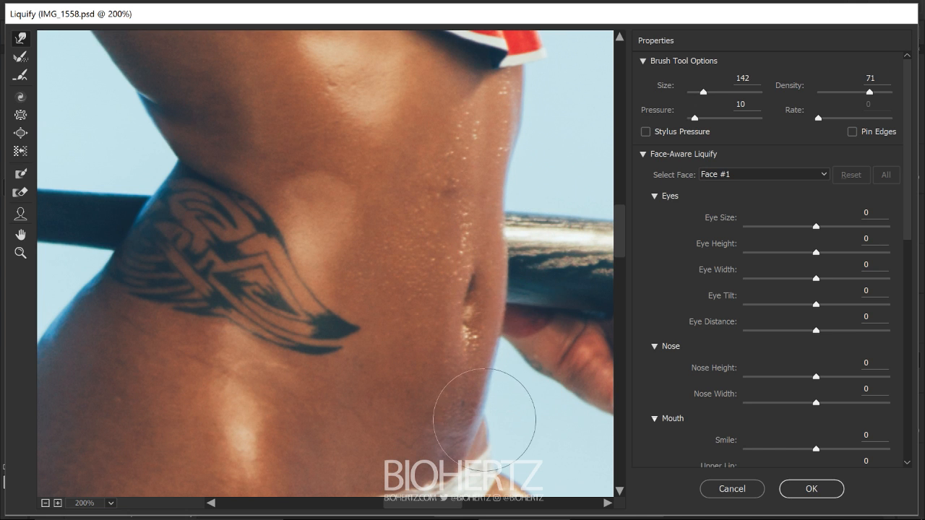
pyautogui.moveTo(481, 433)
pyautogui.mouseDown()
pyautogui.moveTo(477, 305)
pyautogui.moveTo(460, 304)
pyautogui.moveTo(501, 411)
pyautogui.mouseUp()
# Smooth the outer curve of the hip below the tattoo with Forward Warp, enlarging the brush from 80 to 144.
pyautogui.moveTo(238, 295)
pyautogui.mouseDown()
pyautogui.moveTo(301, 303)
pyautogui.moveTo(253, 279)
pyautogui.moveTo(150, 260)
pyautogui.mouseUp()
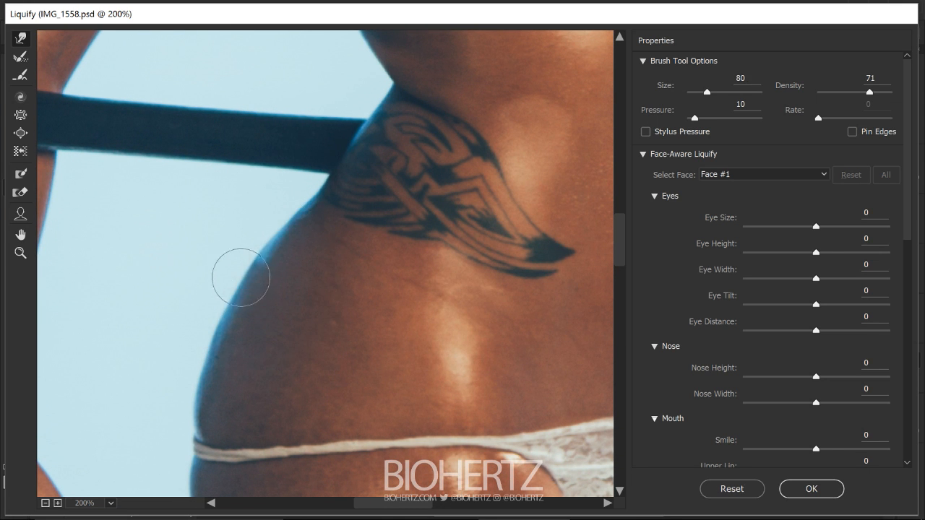
pyautogui.moveTo(240, 277); pyautogui.dragTo(251, 296)
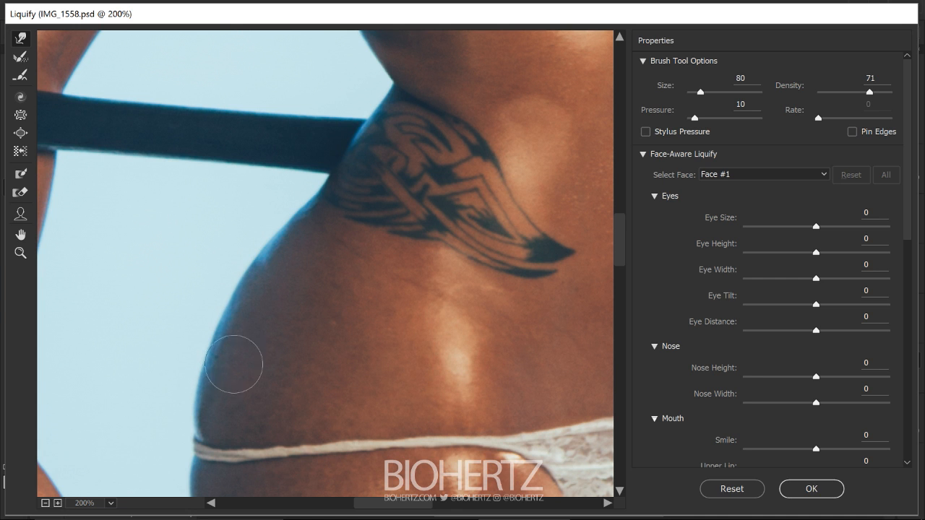
pyautogui.moveTo(234, 364); pyautogui.dragTo(279, 374)
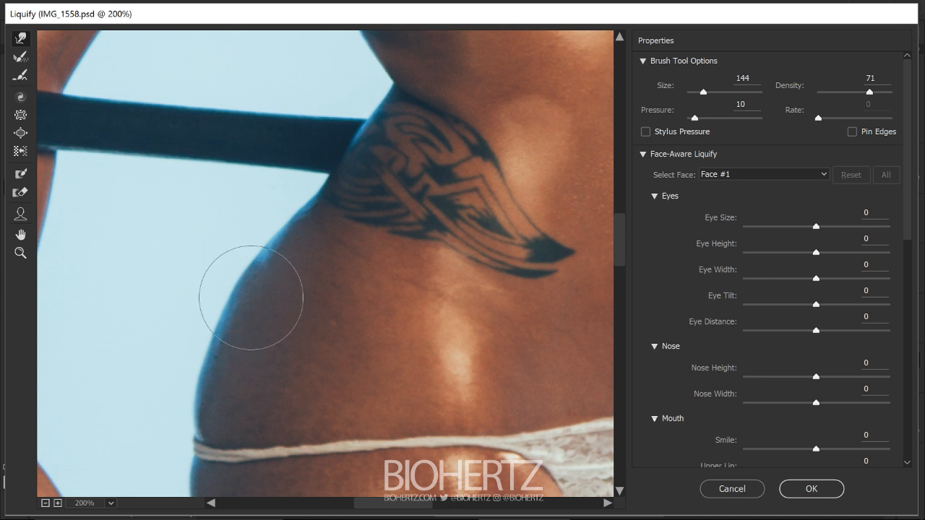
# Touch up the waist crease just above the tattoo with small warp brushes of 54 and 42.
pyautogui.press('space')
pyautogui.moveTo(398, 273); pyautogui.dragTo(331, 405)
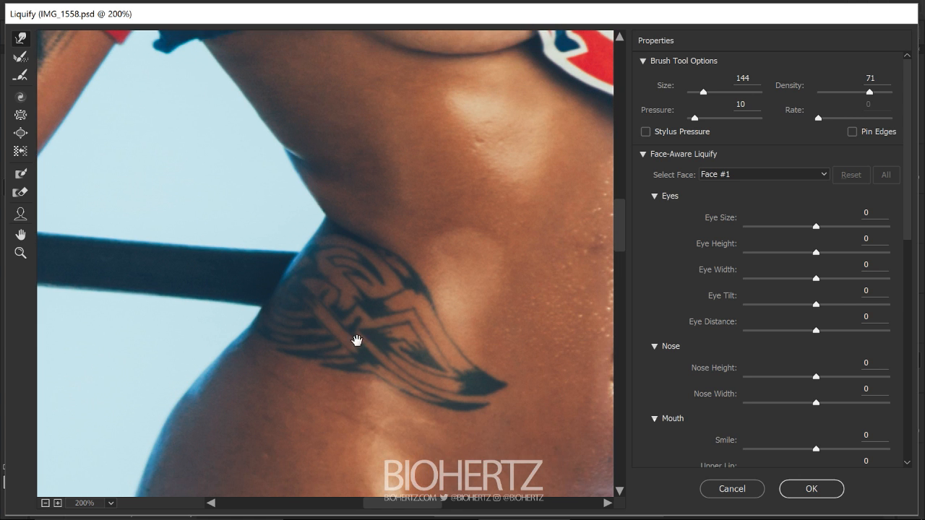
pyautogui.moveTo(378, 315); pyautogui.dragTo(378, 409)
pyautogui.moveTo(326, 310); pyautogui.dragTo(263, 303)
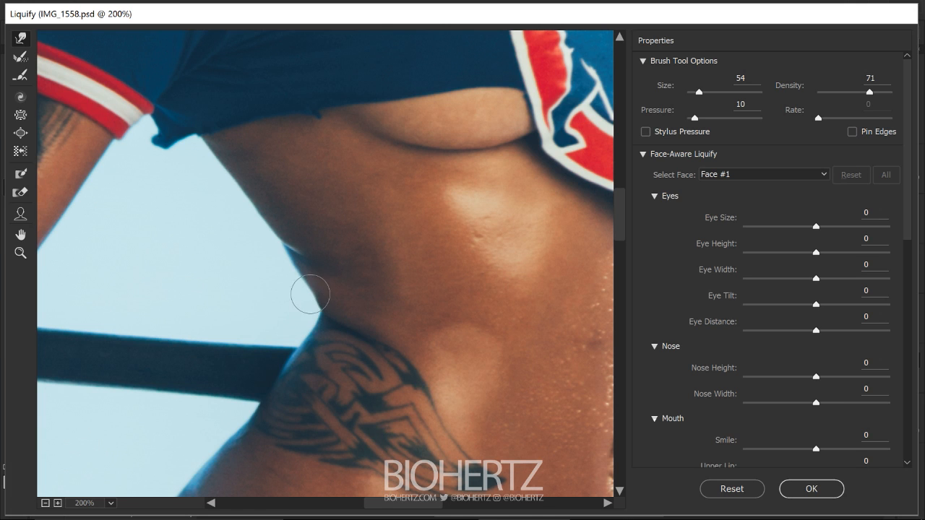
pyautogui.moveTo(312, 304)
pyautogui.mouseDown()
pyautogui.moveTo(347, 310)
pyautogui.moveTo(307, 309)
pyautogui.moveTo(330, 315)
pyautogui.moveTo(320, 306)
pyautogui.mouseUp()
pyautogui.moveTo(470, 289); pyautogui.dragTo(369, 287)
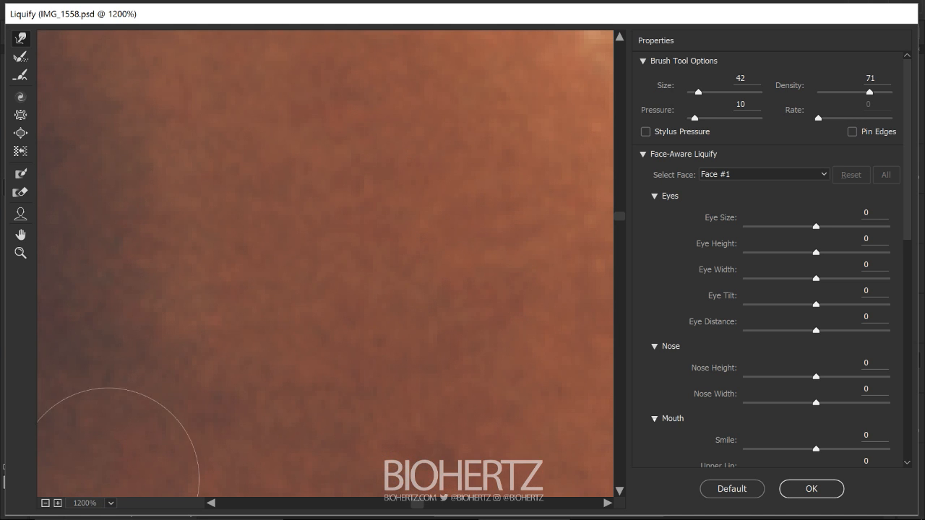
# Reshape the jersey around the sleeve, back hem and front logo edge with warp brushes of 264, 372 and 84.
pyautogui.click(45, 503)
pyautogui.click(45, 503)
pyautogui.click(45, 502)
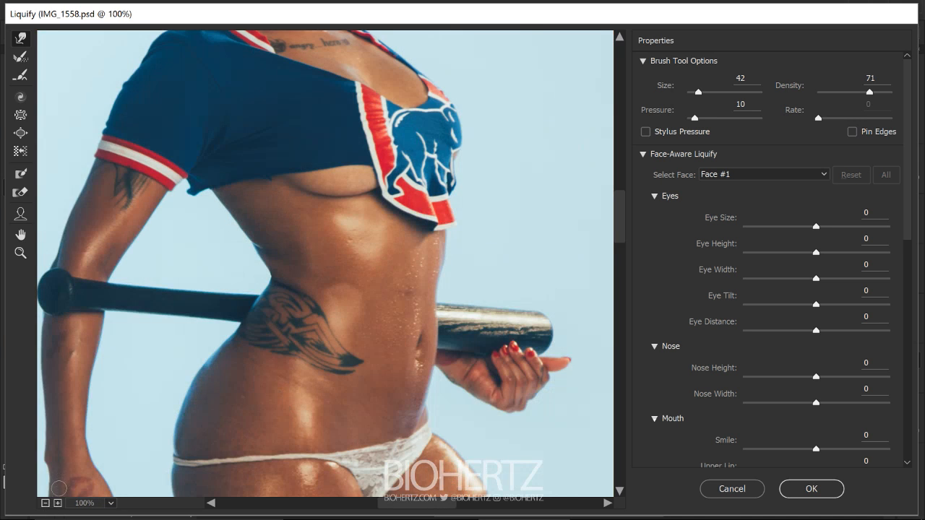
pyautogui.click(45, 503)
pyautogui.moveTo(442, 297); pyautogui.dragTo(432, 406)
pyautogui.hotkey('ctrl', 'space')
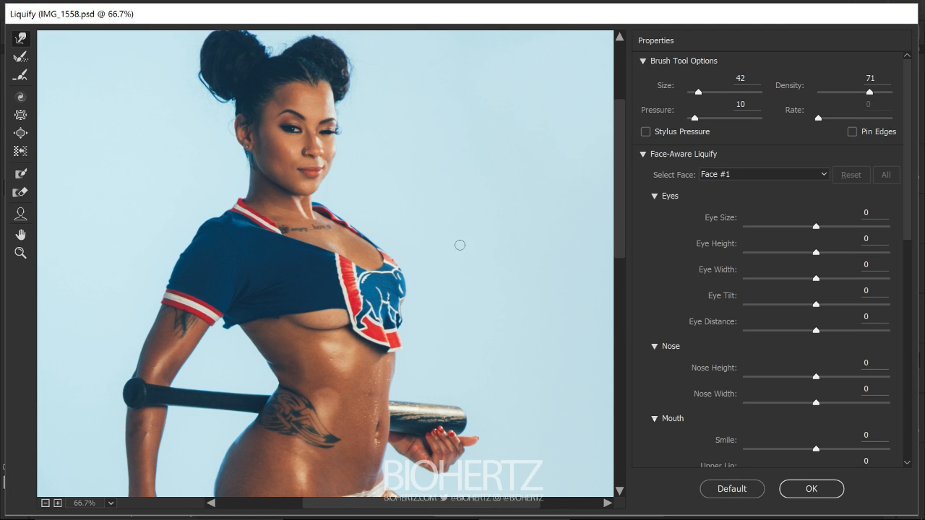
pyautogui.scroll(-3, 405, 339)
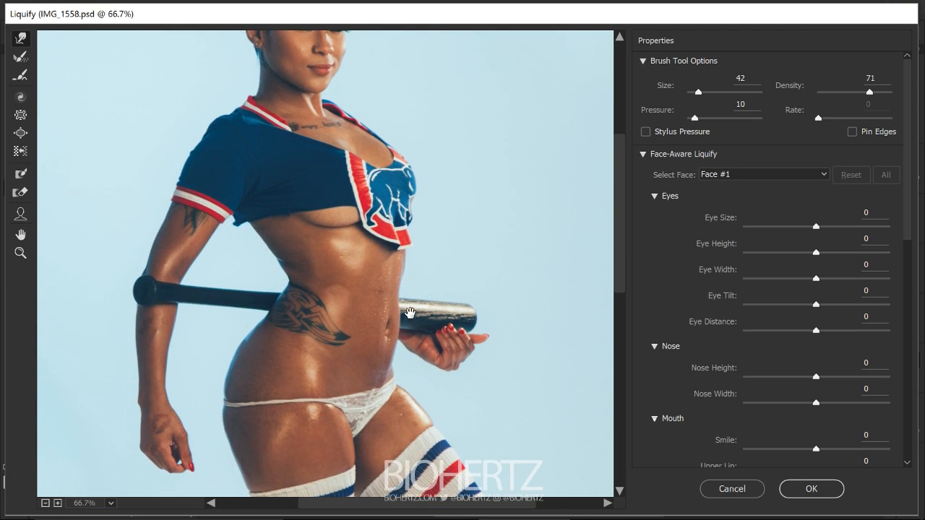
pyautogui.moveTo(276, 228); pyautogui.dragTo(308, 236)
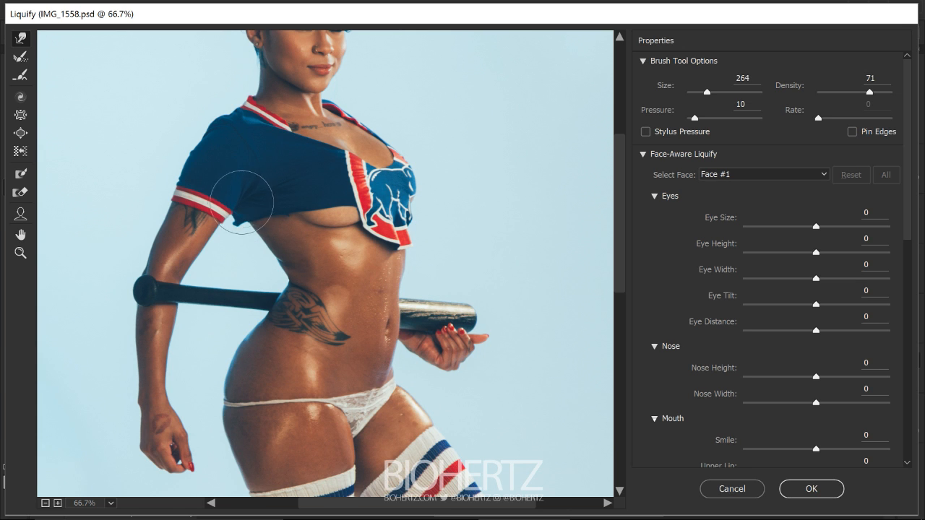
pyautogui.moveTo(169, 161); pyautogui.dragTo(195, 150)
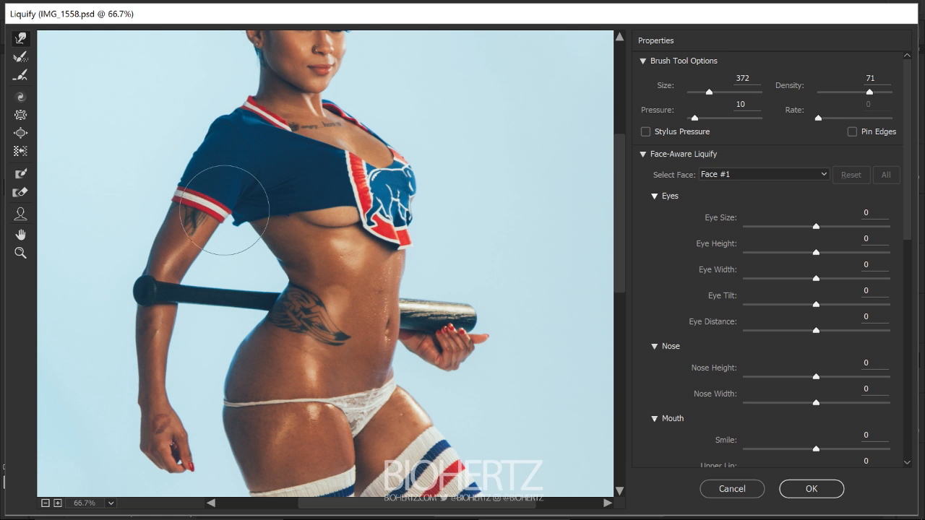
pyautogui.moveTo(223, 209); pyautogui.dragTo(201, 205)
pyautogui.moveTo(414, 172); pyautogui.dragTo(382, 197)
pyautogui.moveTo(443, 190)
pyautogui.mouseDown()
pyautogui.moveTo(454, 195)
pyautogui.moveTo(391, 197)
pyautogui.mouseUp()
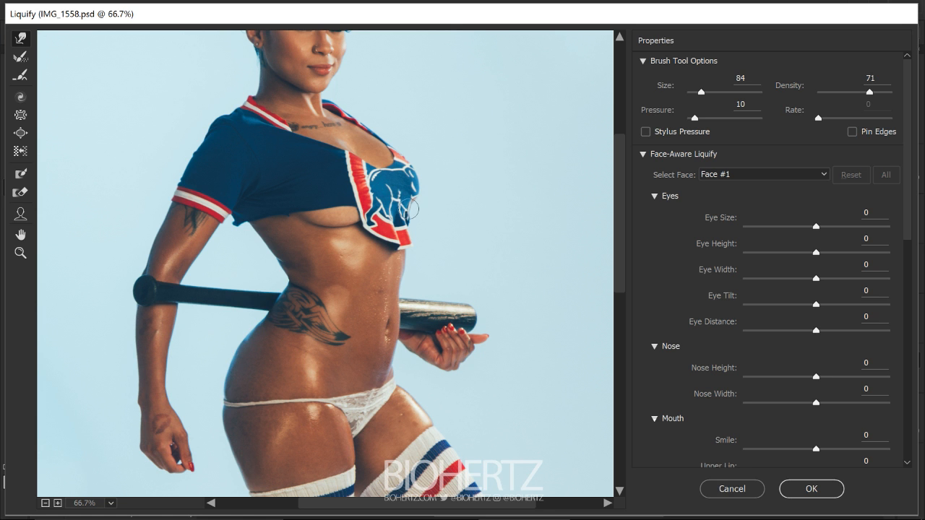
# Refine the stocking contour behind the raised leg's knee with Forward Warp brushes of 168 and 198.
pyautogui.scroll(-6, 410, 216)
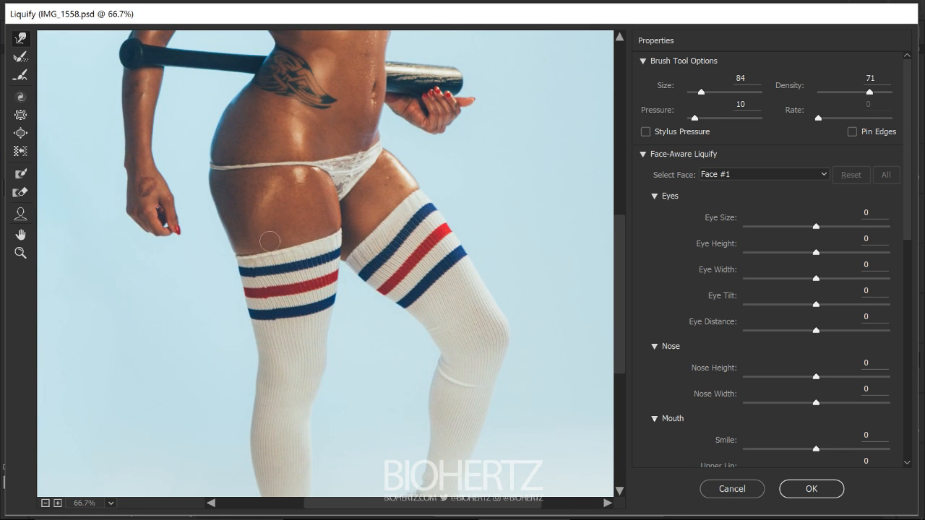
pyautogui.moveTo(279, 242); pyautogui.dragTo(341, 242)
pyautogui.scroll(-3, 441, 231)
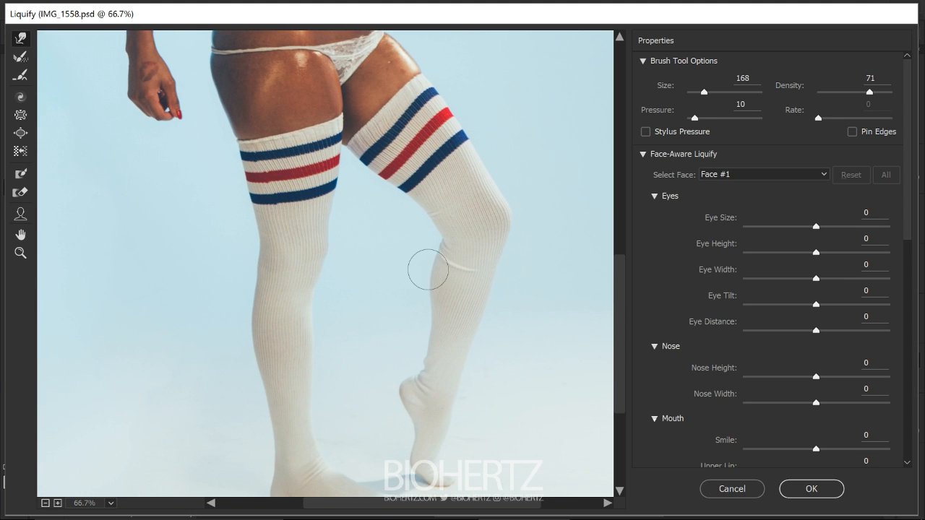
pyautogui.moveTo(435, 273); pyautogui.dragTo(447, 268)
pyautogui.moveTo(431, 369); pyautogui.dragTo(407, 268)
pyautogui.rightClick(438, 300)
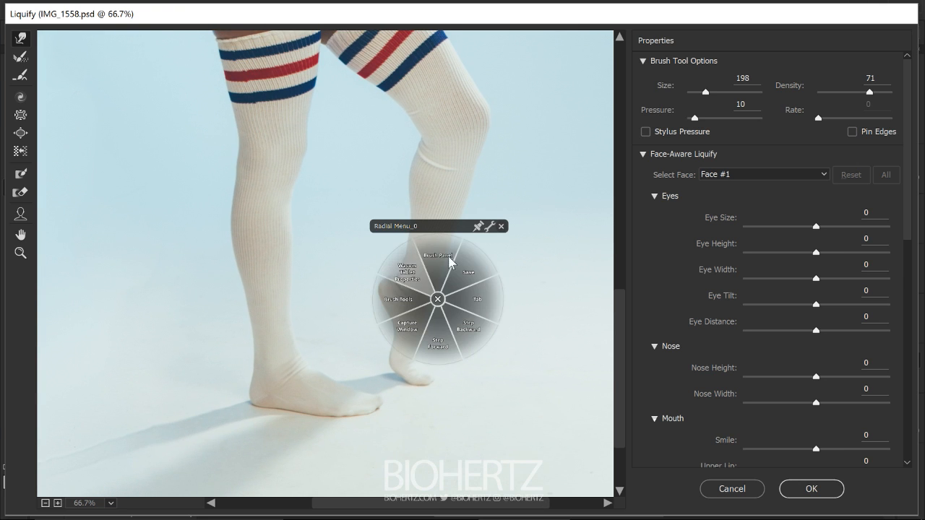
pyautogui.click(439, 300)
# Smooth the sock outline around the raised foot's heel and ankle with a warp brush of 38.
pyautogui.keyDown('ctrl'); pyautogui.click(409, 274); pyautogui.keyUp('ctrl')
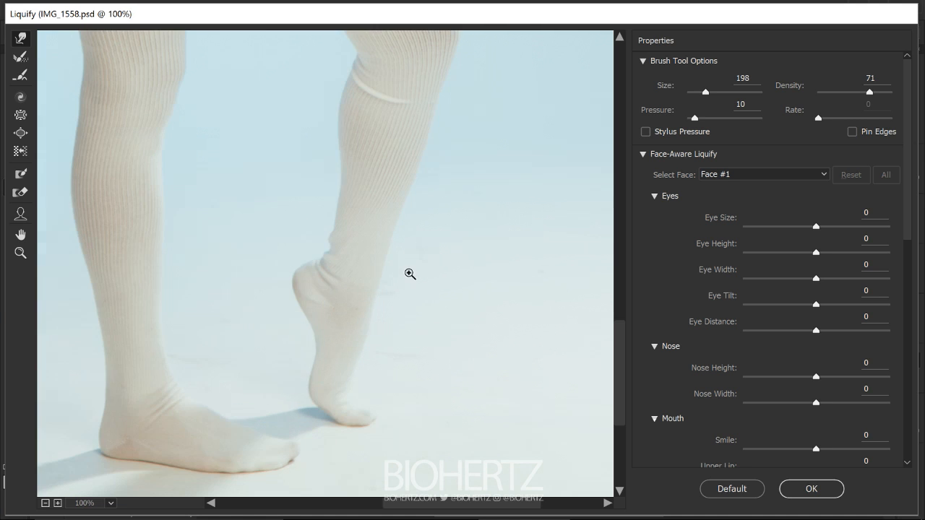
pyautogui.keyDown('ctrl'); pyautogui.click(405, 253); pyautogui.keyUp('ctrl')
pyautogui.moveTo(334, 275)
pyautogui.mouseDown()
pyautogui.moveTo(253, 272)
pyautogui.moveTo(328, 273)
pyautogui.moveTo(286, 271)
pyautogui.mouseUp()
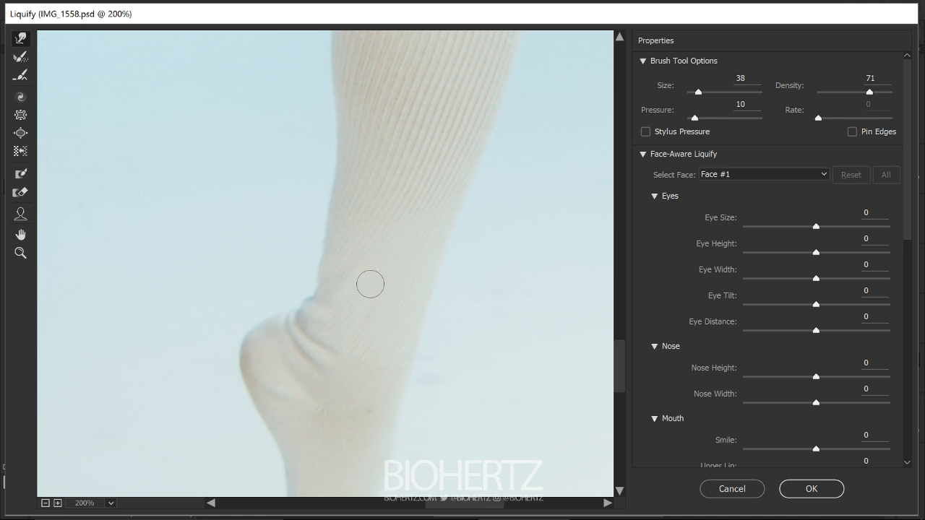
pyautogui.hotkey('ctrl', 'space')
pyautogui.moveTo(444, 368); pyautogui.dragTo(359, 355)
pyautogui.click(311, 418)
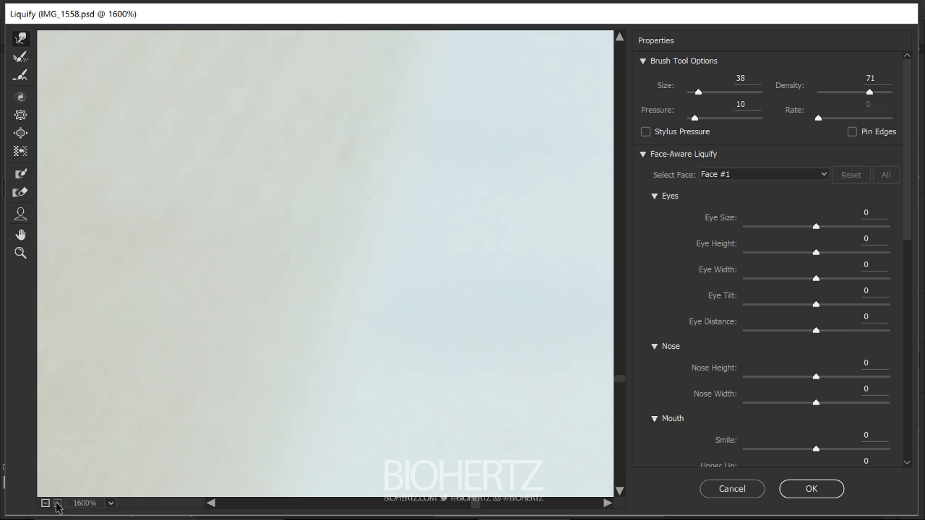
# Adjust the outline of the rear hair bun with Forward Warp, enlarging the brush to 134.
pyautogui.click(44, 503)
pyautogui.click(45, 502)
pyautogui.click(45, 503)
pyautogui.click(45, 503)
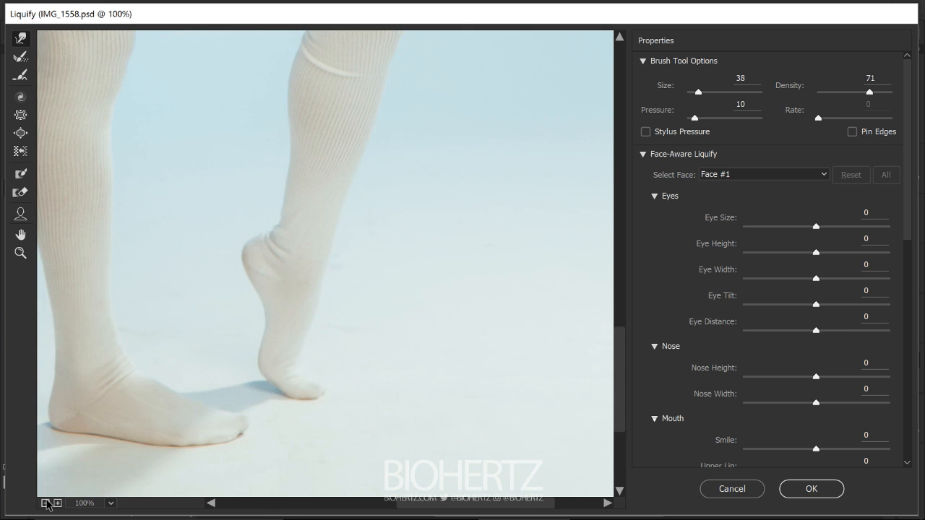
pyautogui.click(45, 503)
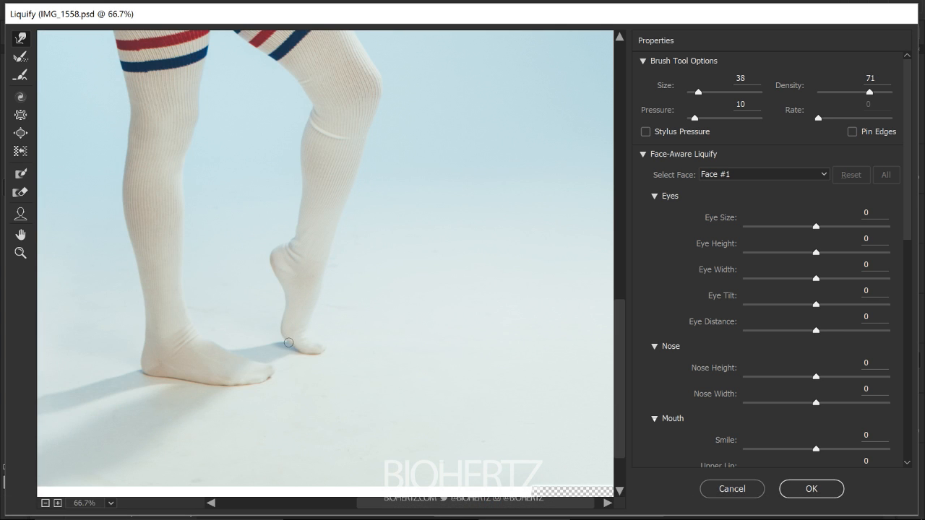
pyautogui.moveTo(337, 224); pyautogui.dragTo(404, 388)
pyautogui.moveTo(325, 210)
pyautogui.mouseDown()
pyautogui.moveTo(323, 277)
pyautogui.moveTo(337, 345)
pyautogui.moveTo(362, 377)
pyautogui.moveTo(349, 448)
pyautogui.mouseUp()
pyautogui.moveTo(355, 339); pyautogui.dragTo(351, 376)
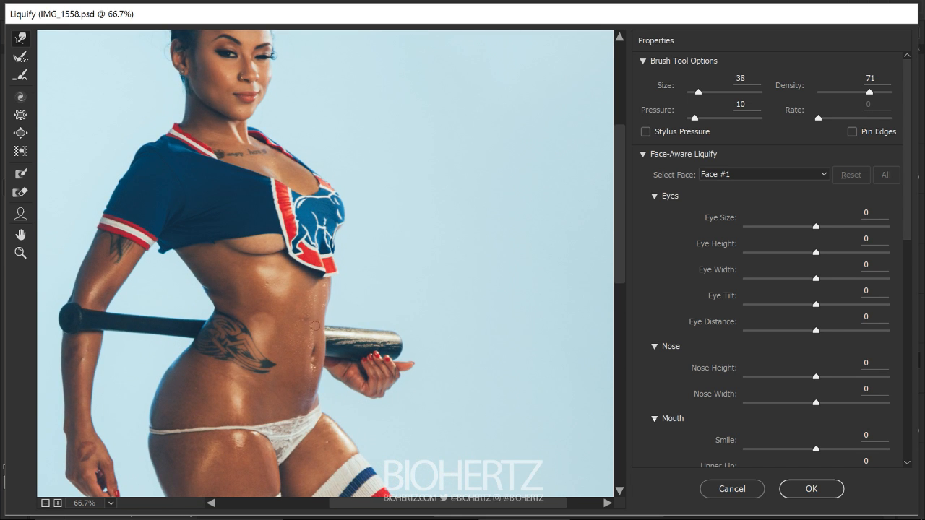
pyautogui.keyDown('alt'); pyautogui.moveTo(323, 328); pyautogui.dragTo(365, 337); pyautogui.keyUp('alt')
pyautogui.keyDown('alt'); pyautogui.rightClick(332, 297); pyautogui.keyUp('alt')
pyautogui.moveTo(392, 248); pyautogui.dragTo(378, 444)
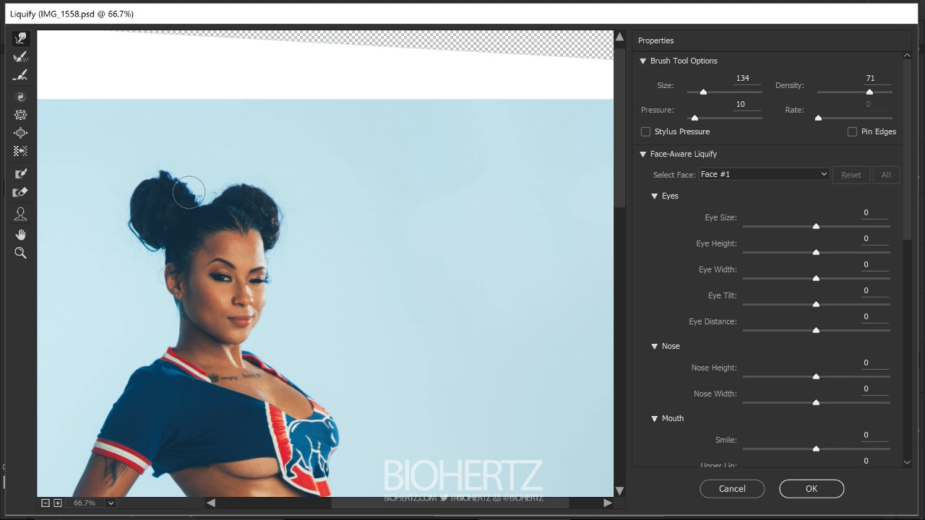
pyautogui.moveTo(189, 192); pyautogui.dragTo(152, 174)
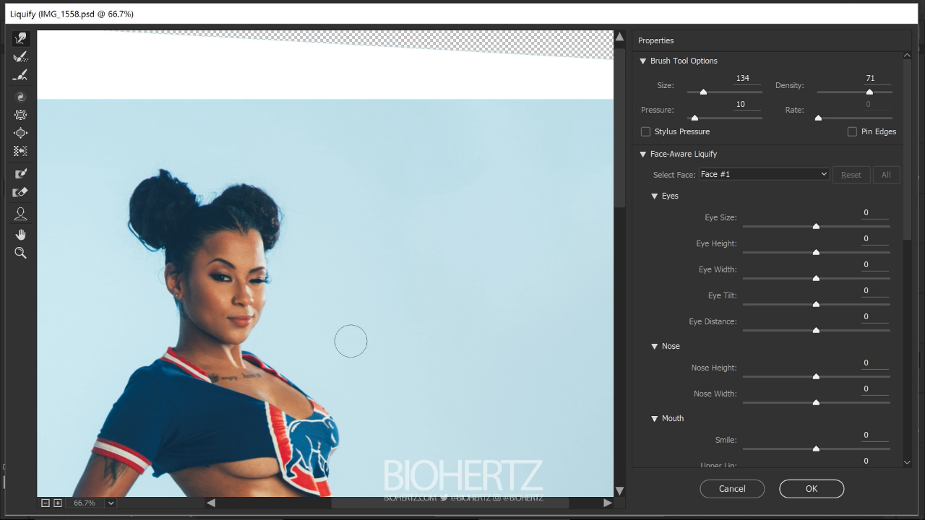
# Look over the reshaped figure from torso to stockings and apply the Liquify adjustments.
pyautogui.press('space')
pyautogui.moveTo(367, 390); pyautogui.dragTo(364, 225)
pyautogui.moveTo(382, 368); pyautogui.dragTo(401, 258)
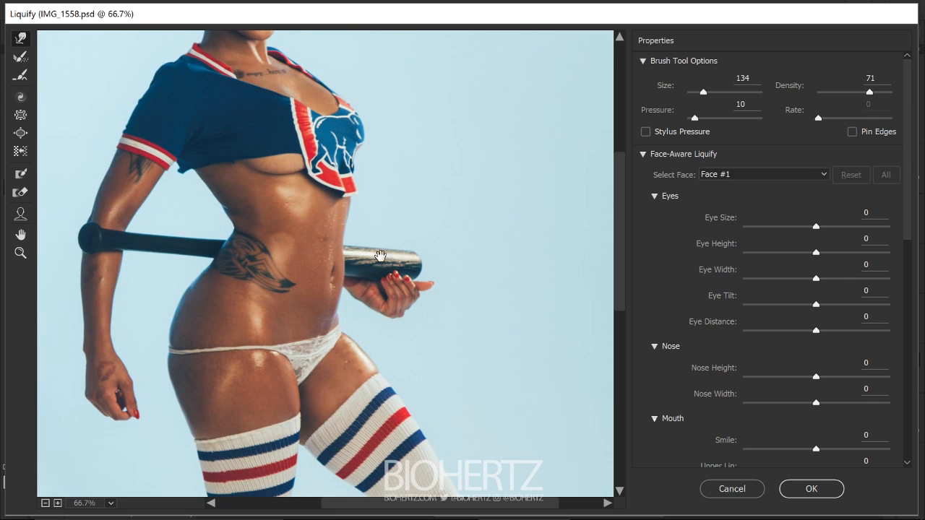
pyautogui.scroll(-4, 450, 258)
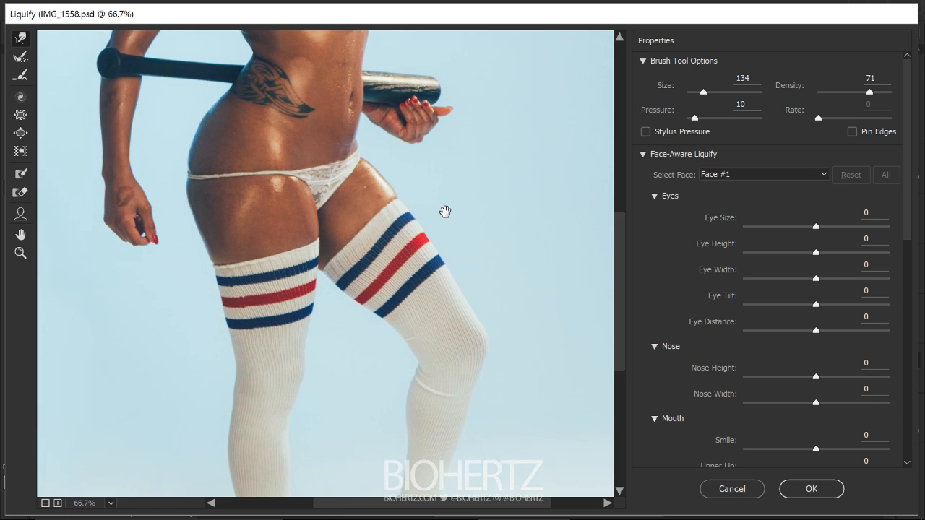
pyautogui.click(825, 491)
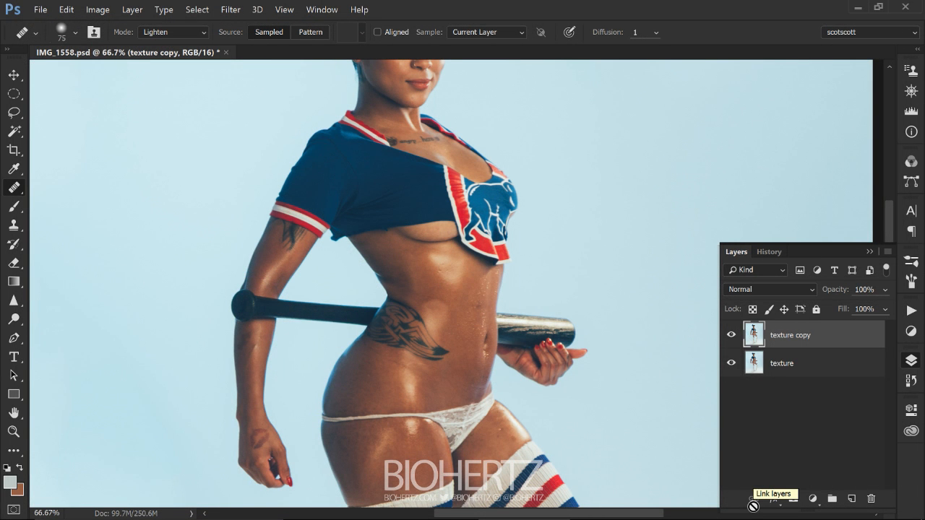
# Run the Frequency_separation action from the Scot_Retouching set on the texture copy layer.
pyautogui.click(427, 272)
pyautogui.moveTo(448, 342); pyautogui.dragTo(382, 336)
pyautogui.moveTo(474, 387); pyautogui.dragTo(434, 371)
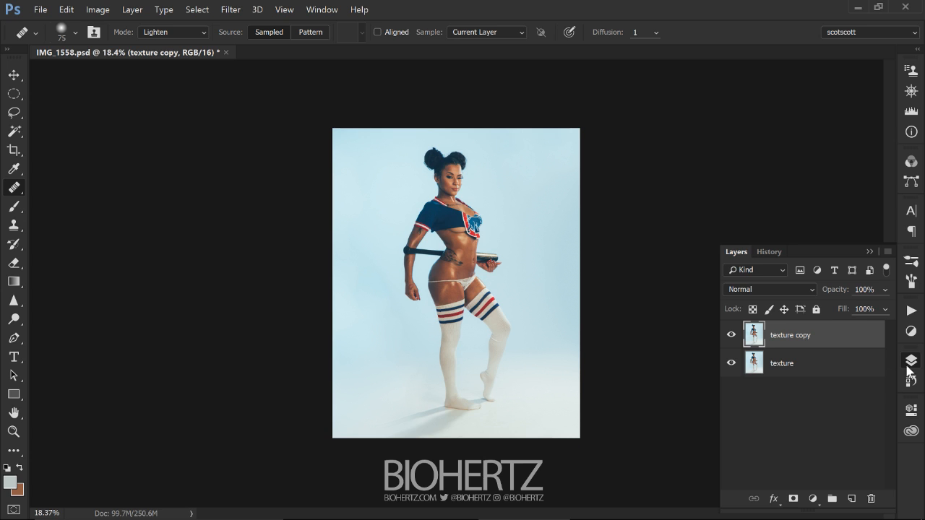
pyautogui.click(911, 311)
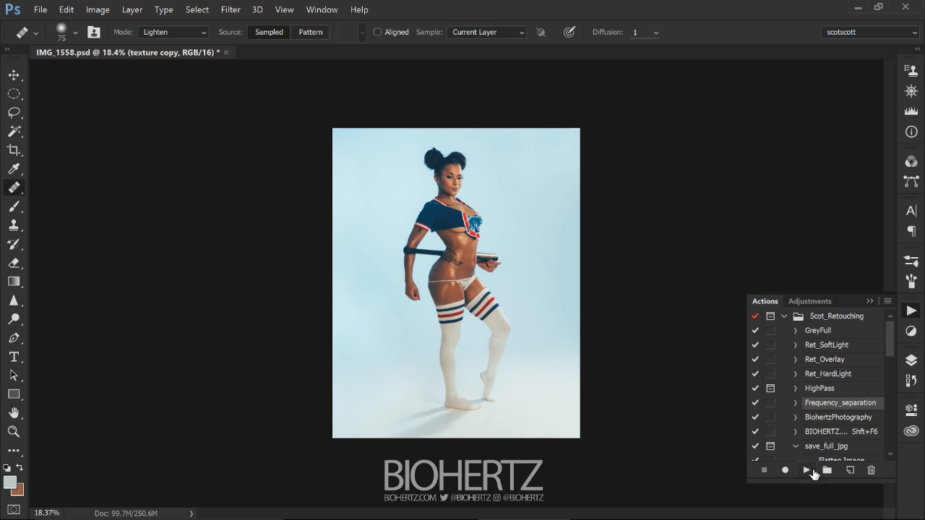
pyautogui.click(803, 470)
pyautogui.keyDown('ctrl'); pyautogui.click(460, 286); pyautogui.keyUp('ctrl')
pyautogui.keyDown('ctrl'); pyautogui.click(500, 271); pyautogui.keyUp('ctrl')
pyautogui.keyDown('ctrl'); pyautogui.click(490, 274); pyautogui.keyUp('ctrl')
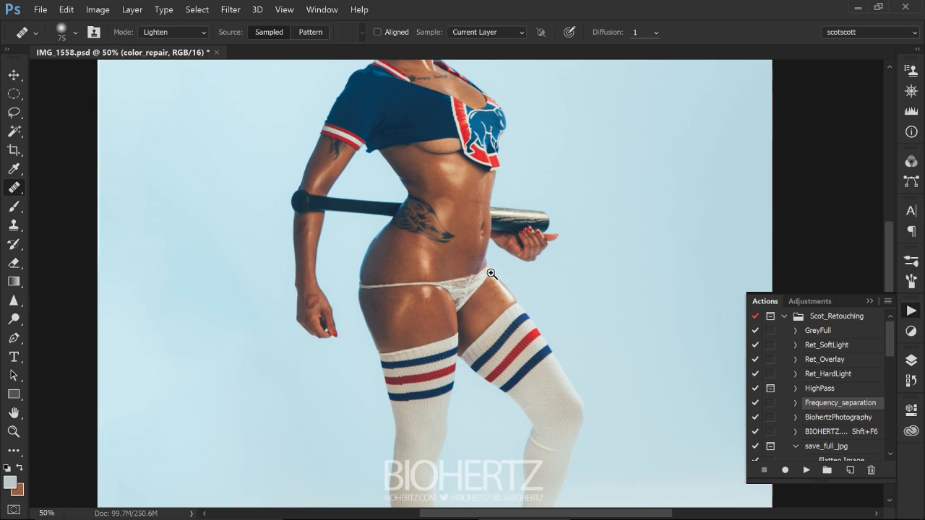
pyautogui.moveTo(510, 295); pyautogui.dragTo(461, 383)
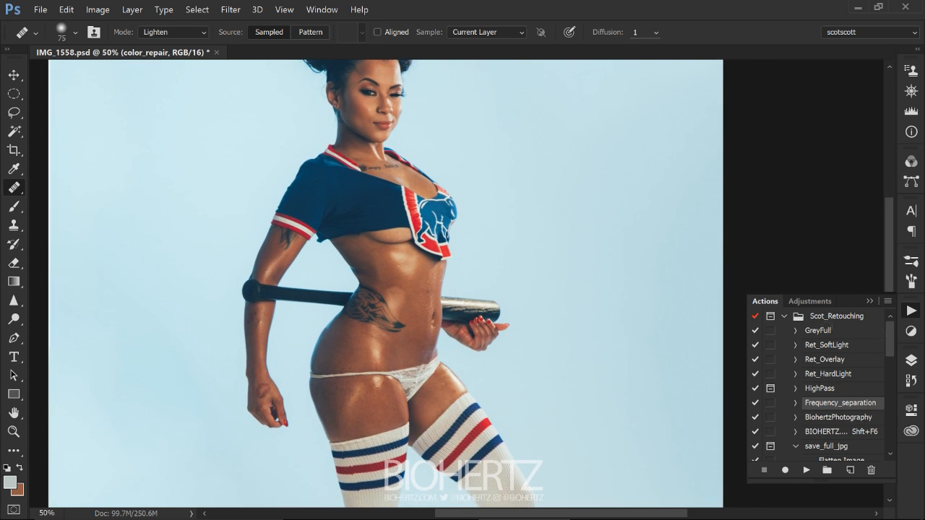
# Return the document history to the Liquify state, undoing the frequency separation.
pyautogui.click(909, 361)
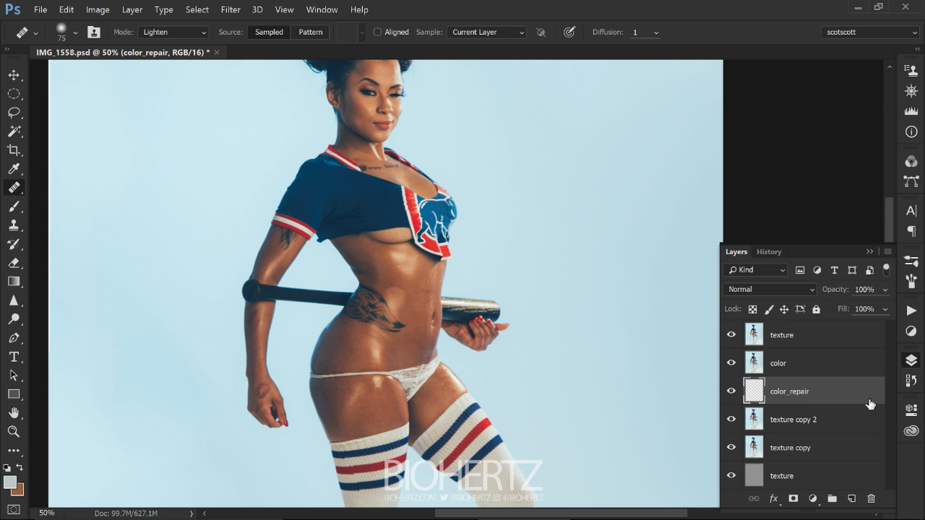
pyautogui.click(905, 384)
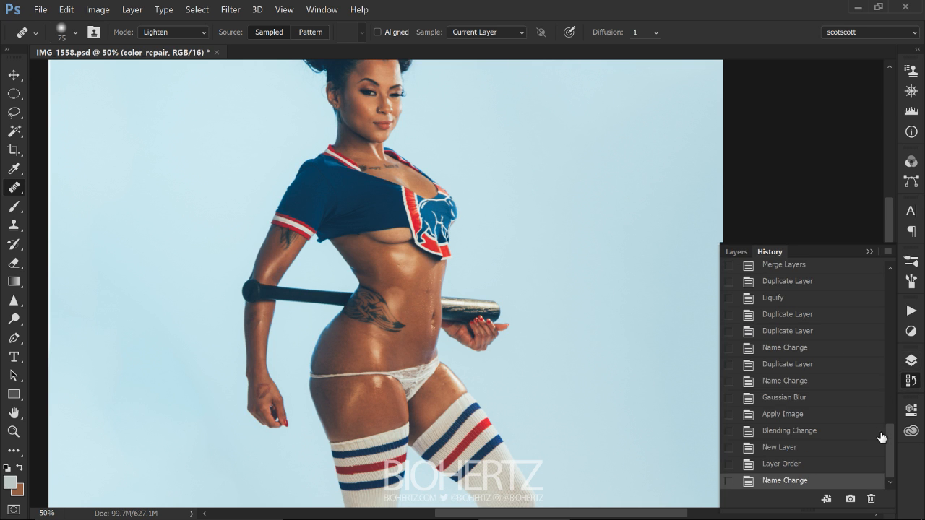
pyautogui.scroll(5, 885, 423)
pyautogui.click(827, 341)
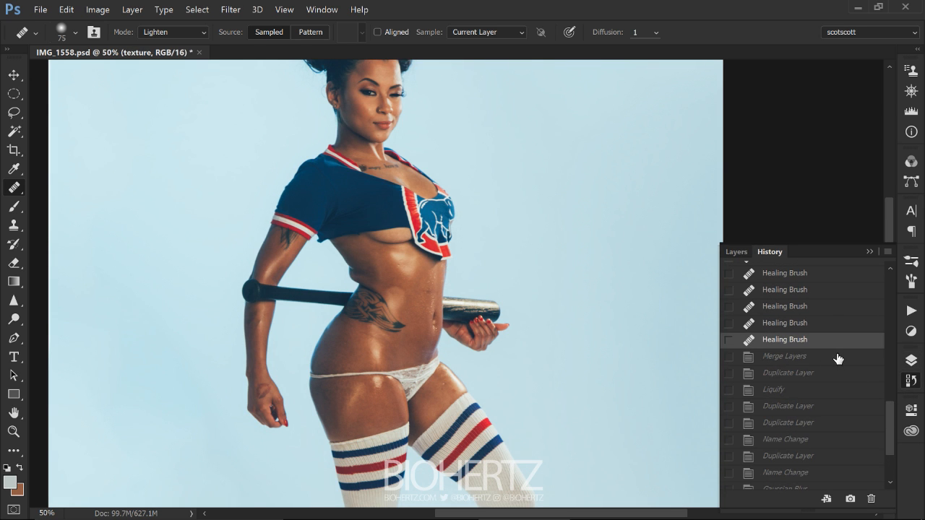
pyautogui.click(911, 361)
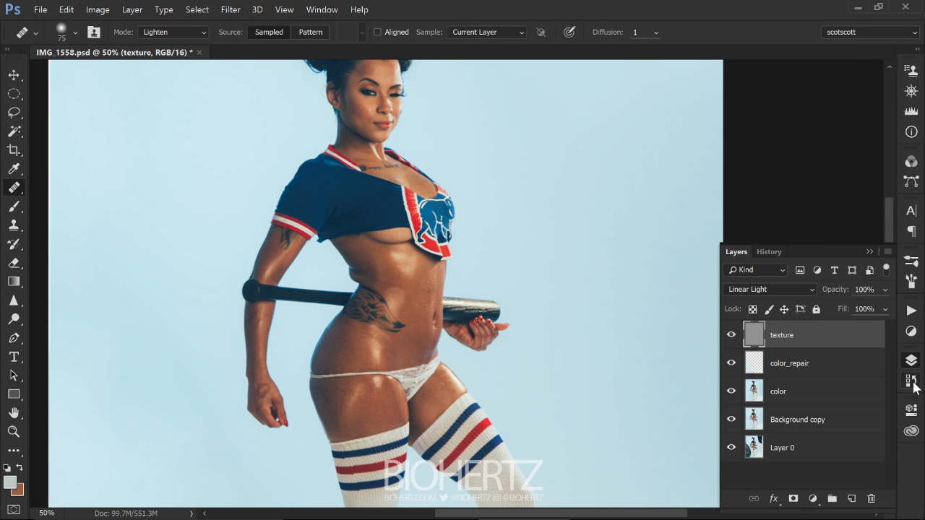
pyautogui.click(910, 383)
pyautogui.click(816, 393)
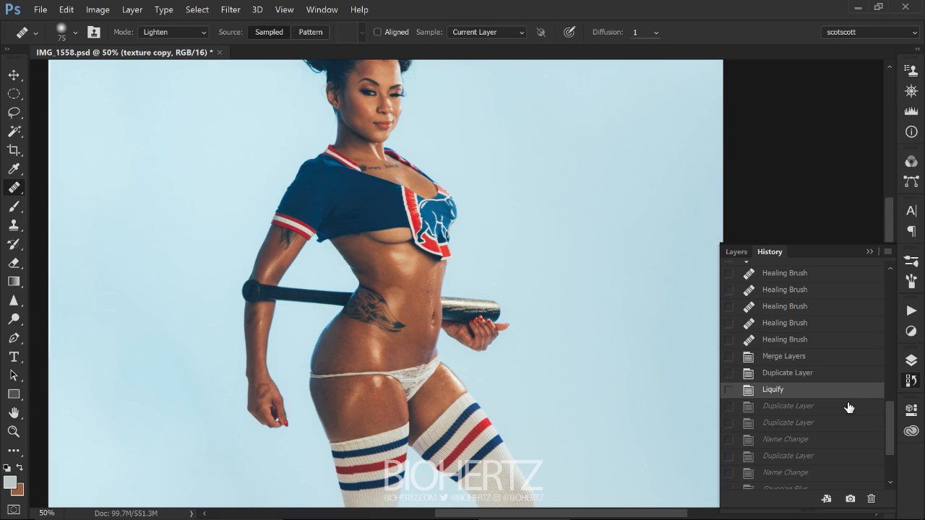
pyautogui.click(911, 361)
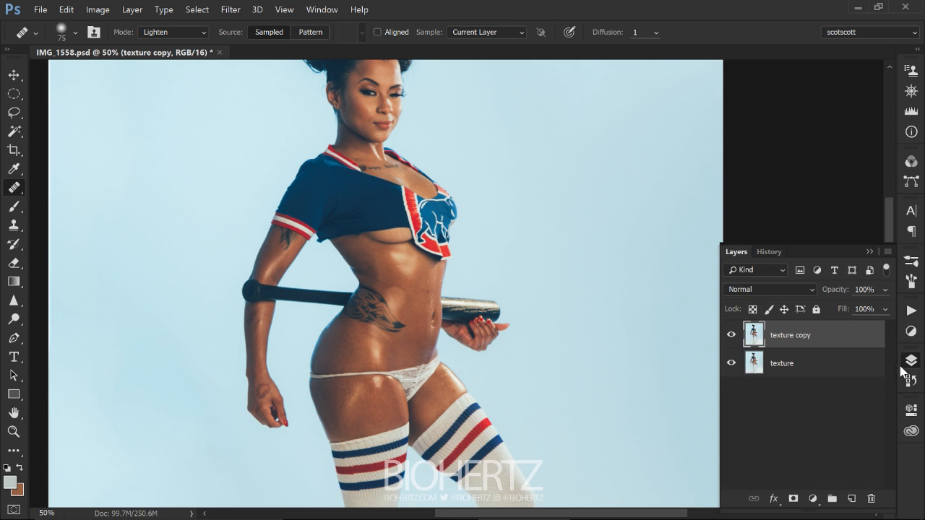
# Rename the texture copy layer as background.
pyautogui.doubleClick(792, 336)
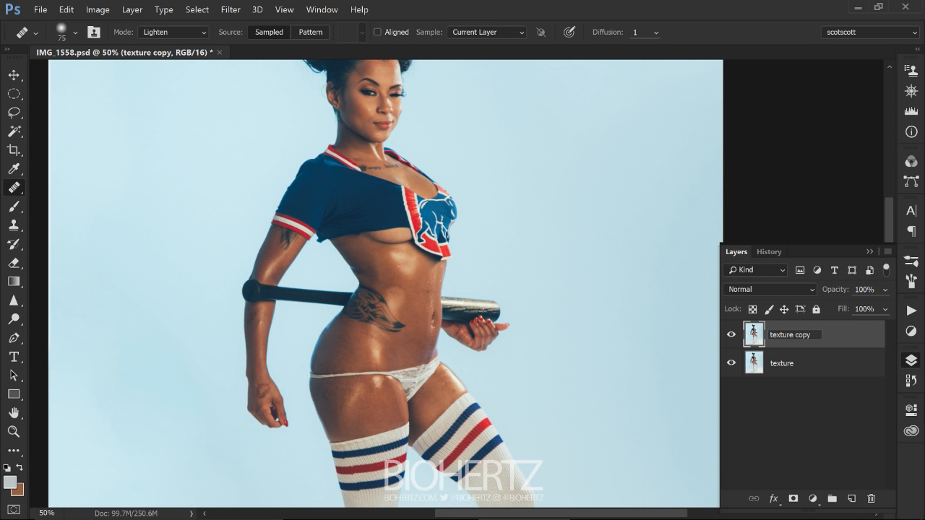
pyautogui.moveTo(701, 517)
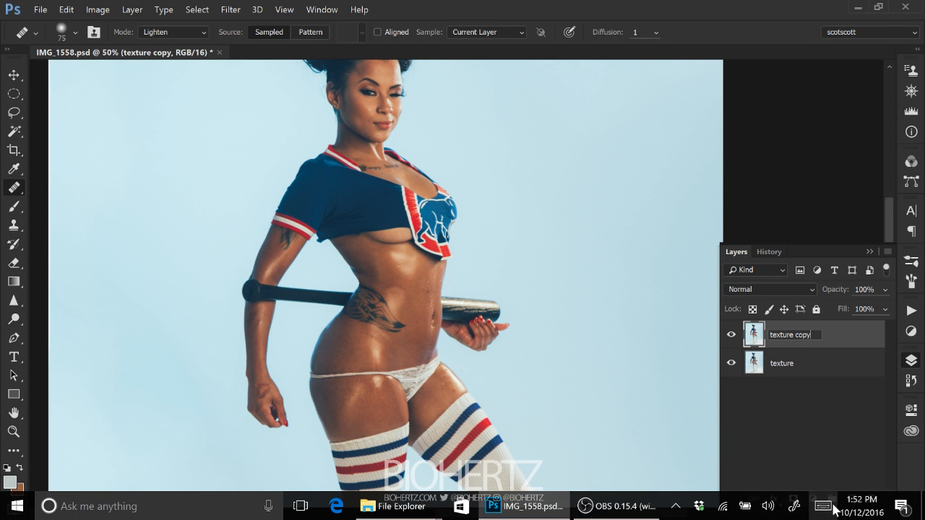
pyautogui.click(822, 509)
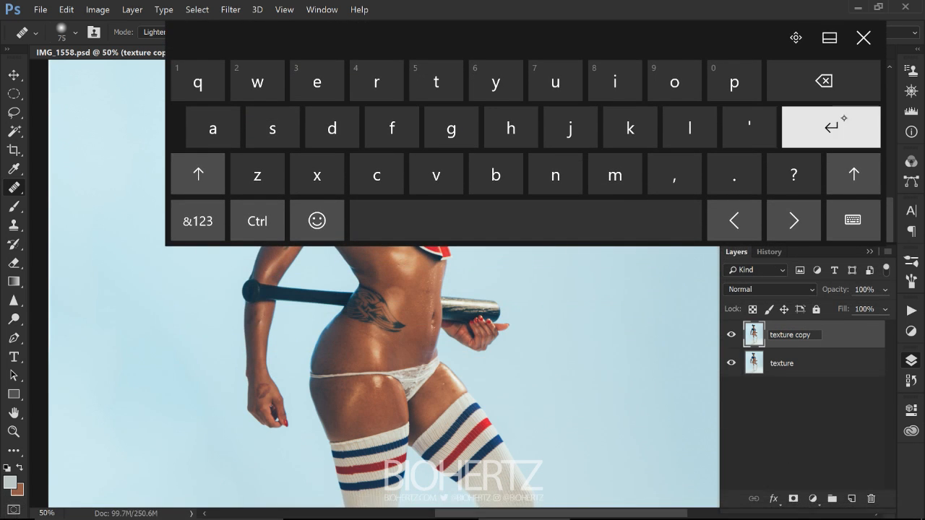
pyautogui.click(823, 80)
pyautogui.click(824, 81)
pyautogui.click(824, 80)
pyautogui.click(823, 80)
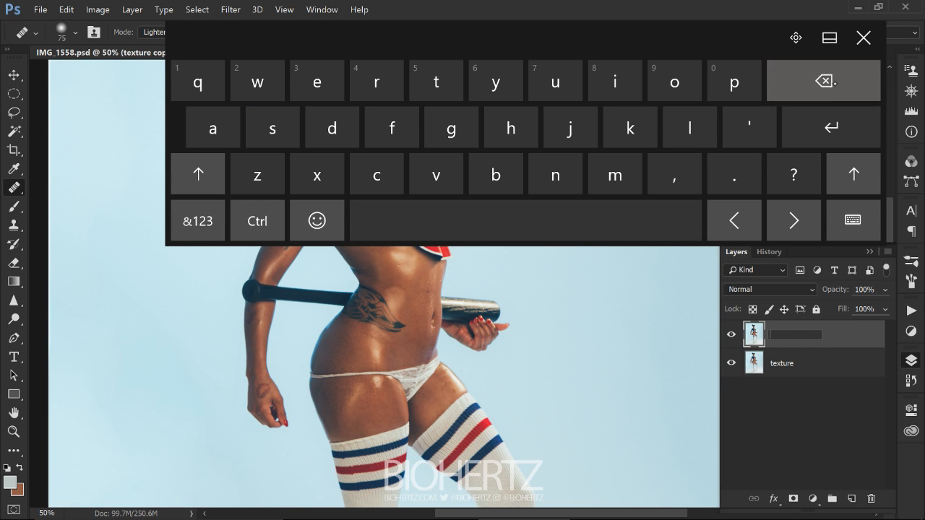
pyautogui.click(837, 85)
pyautogui.click(837, 84)
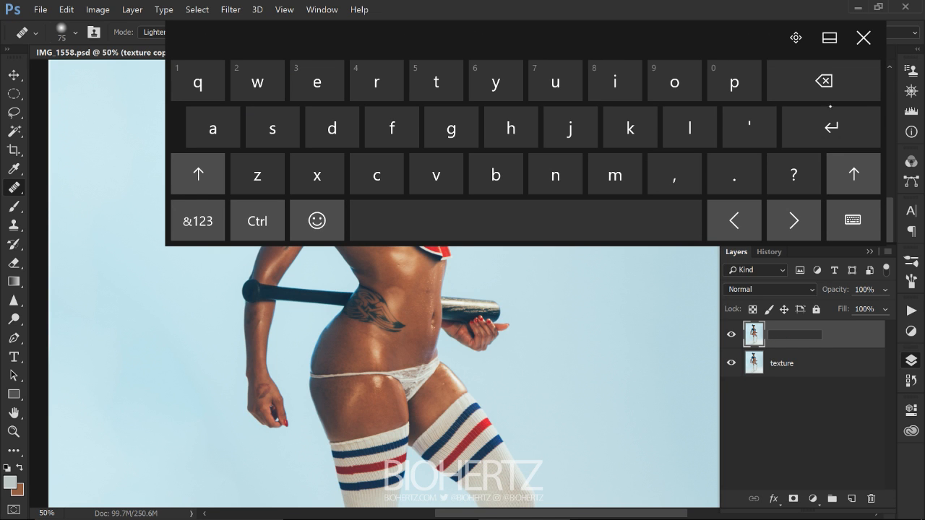
pyautogui.click(496, 173)
pyautogui.click(213, 128)
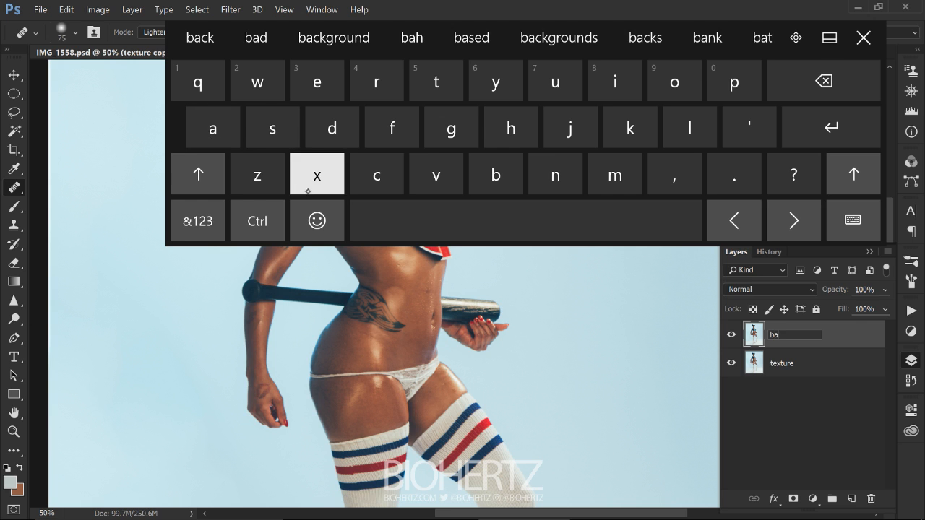
pyautogui.click(400, 165)
pyautogui.click(630, 128)
pyautogui.click(451, 128)
pyautogui.click(376, 80)
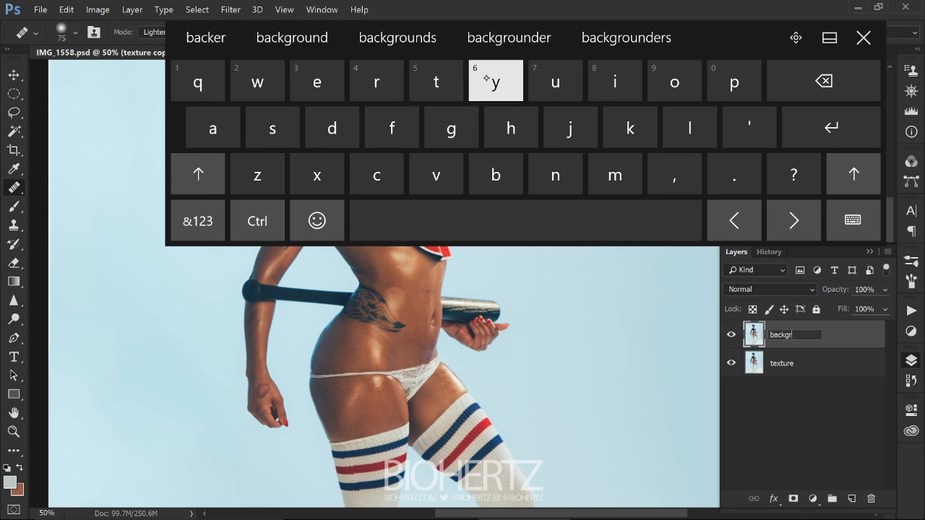
pyautogui.click(292, 38)
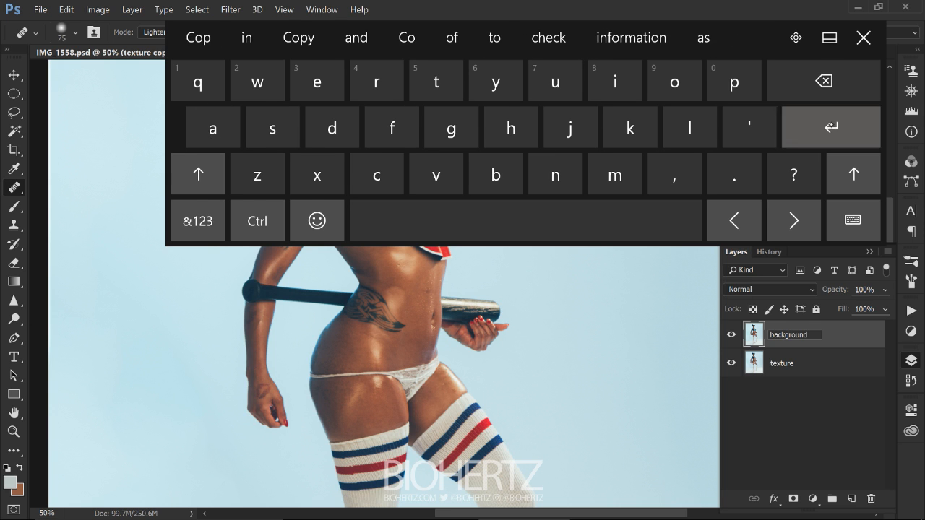
pyautogui.click(830, 127)
pyautogui.click(862, 38)
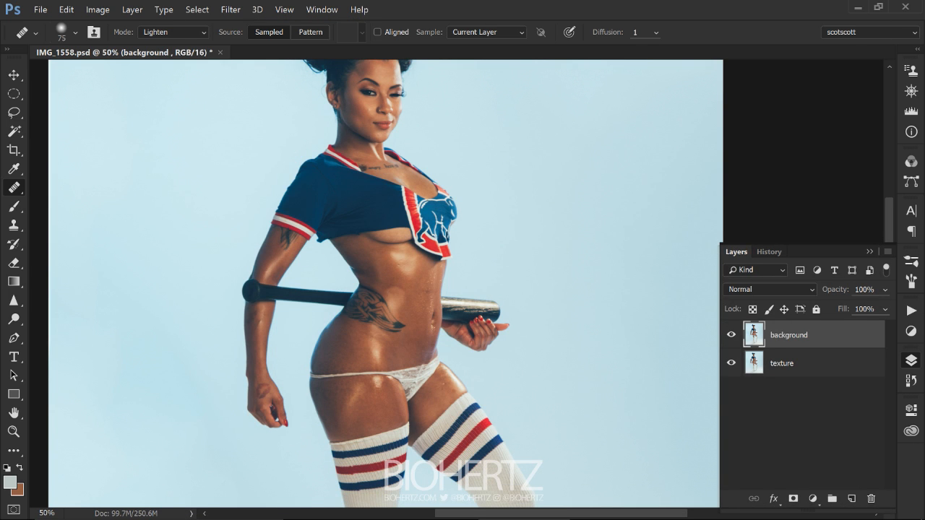
# Run the Frequency_separation action from the Scot_Retouching set on the renamed background layer.
pyautogui.click(911, 311)
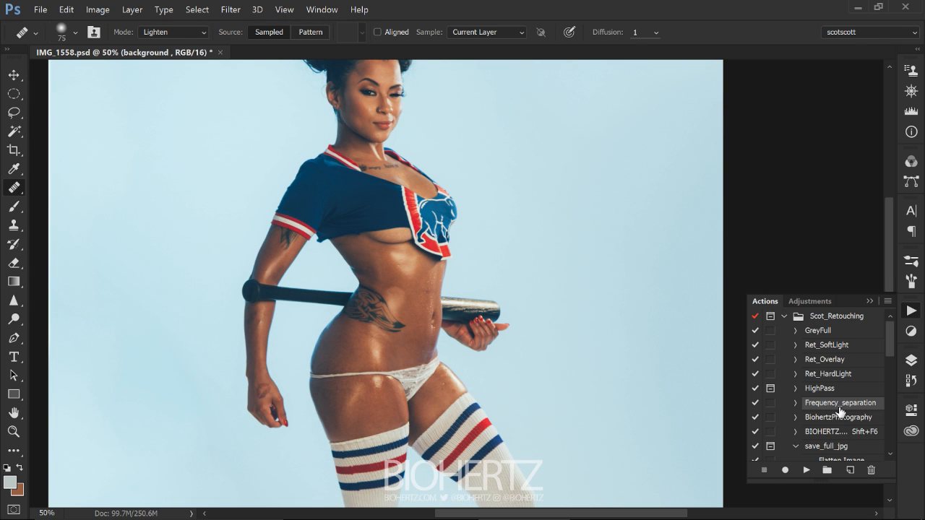
pyautogui.click(802, 471)
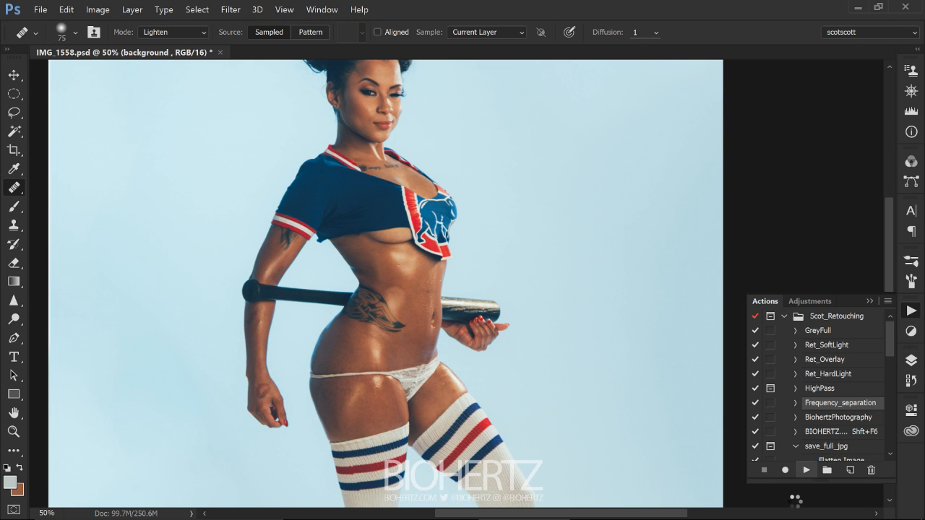
pyautogui.click(905, 363)
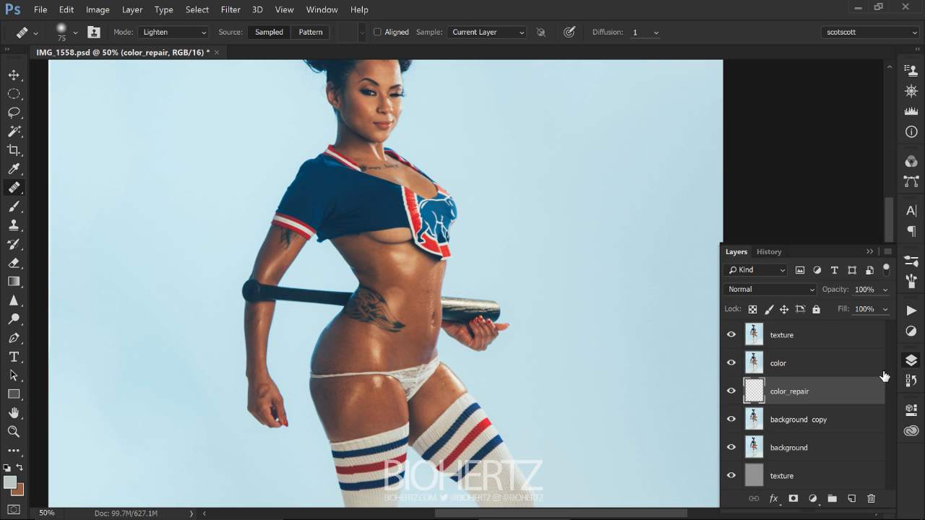
# Undo the frequency separation by returning the document history to the layer's Name Change state just after Liquify.
pyautogui.click(910, 383)
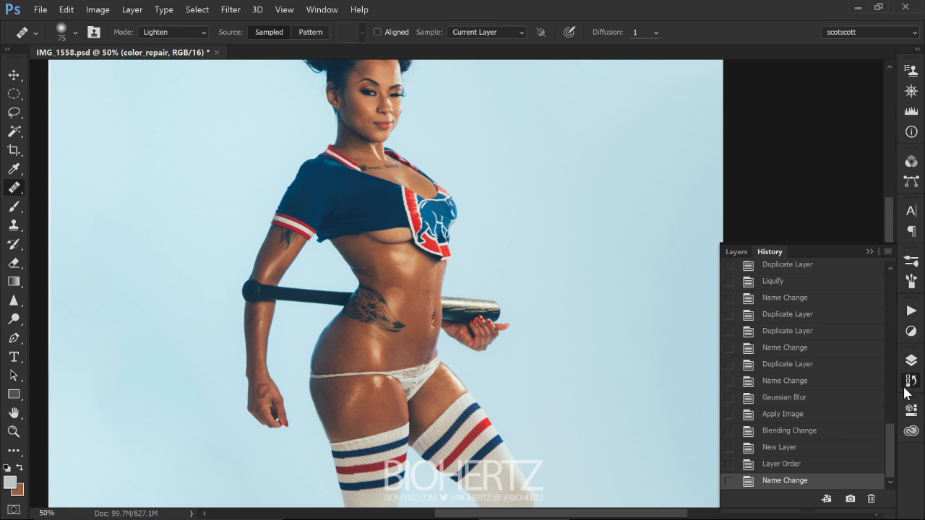
pyautogui.click(841, 283)
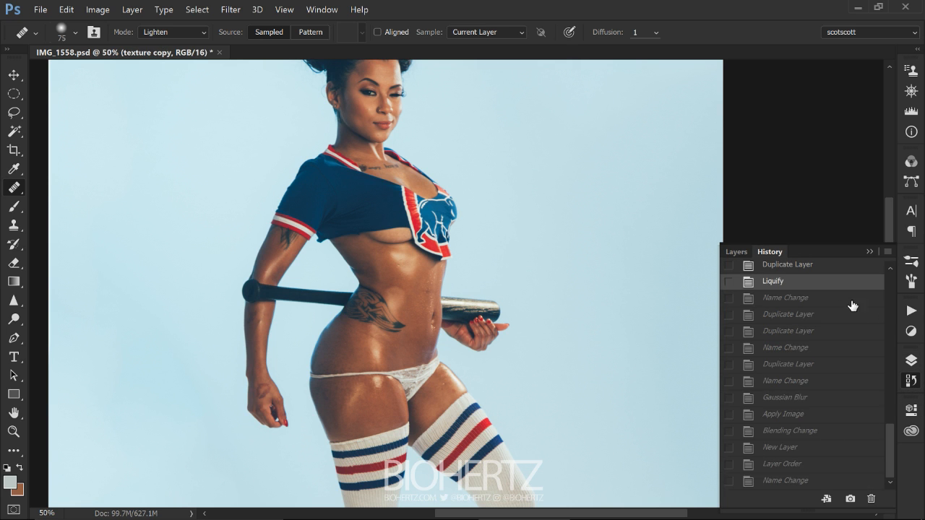
pyautogui.click(909, 362)
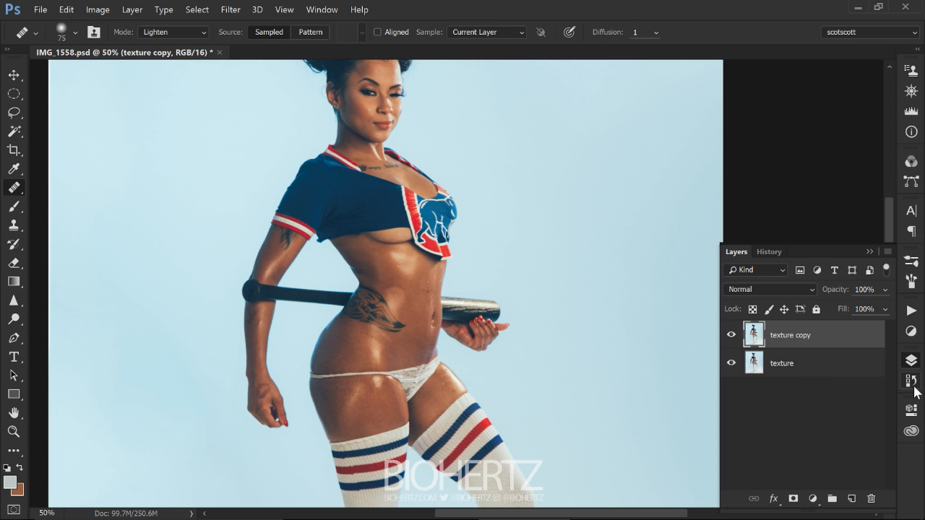
pyautogui.click(911, 382)
pyautogui.click(816, 299)
pyautogui.click(910, 310)
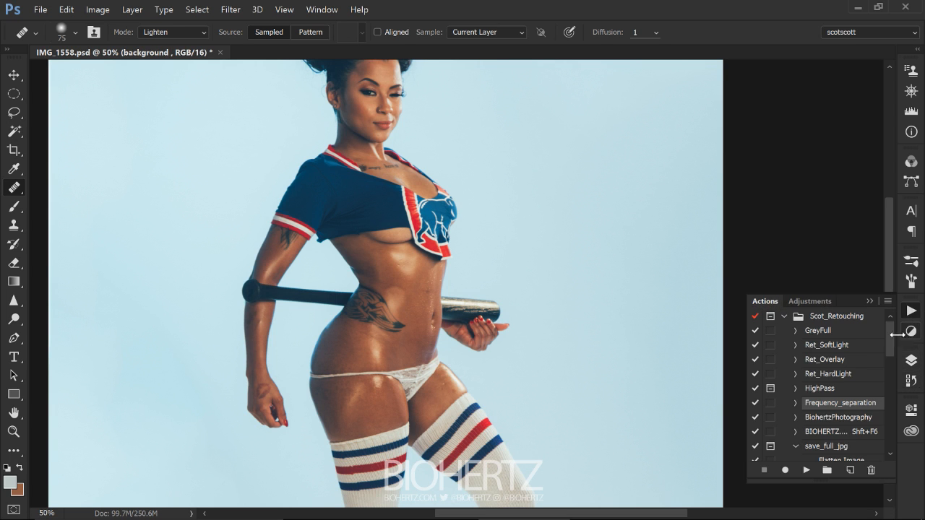
# Rename the upper background layer as background copy.
pyautogui.click(911, 361)
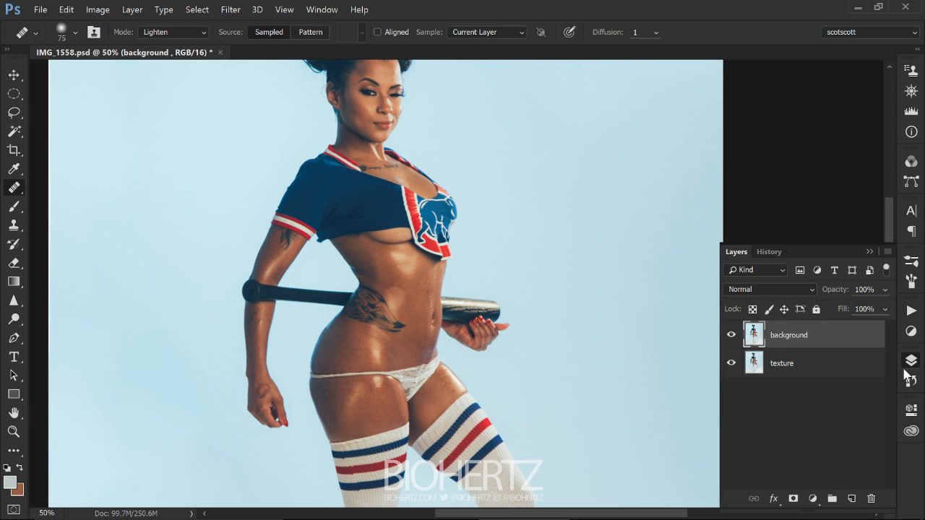
pyautogui.doubleClick(788, 335)
pyautogui.press('Right')
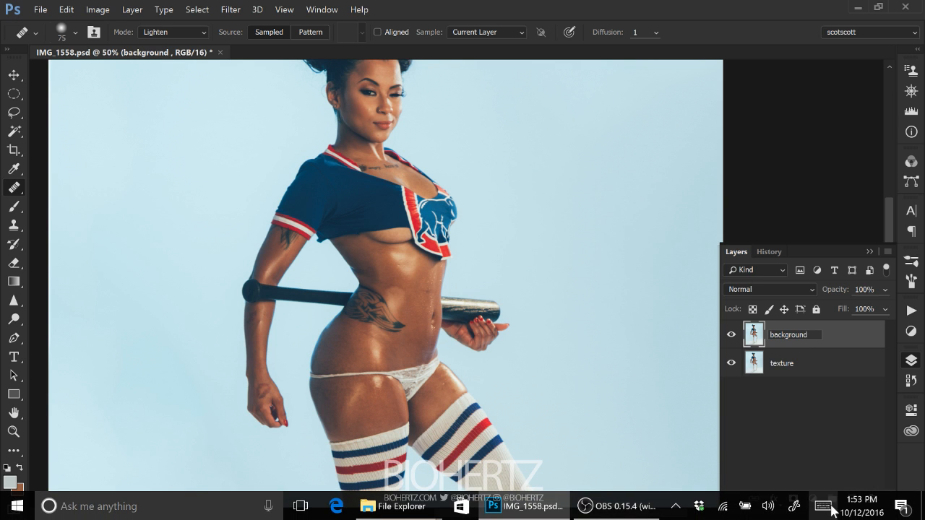
pyautogui.click(821, 507)
pyautogui.write('c')
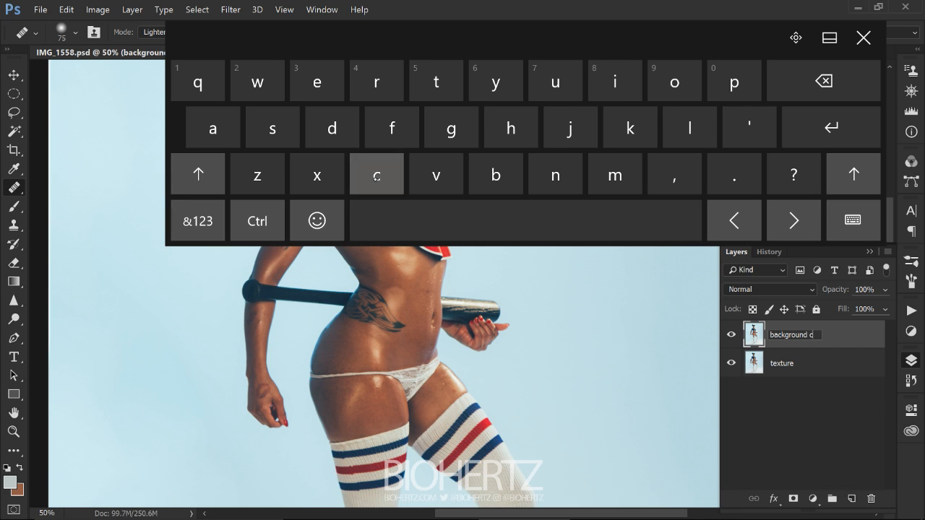
pyautogui.write('opy')
pyautogui.press('Return')
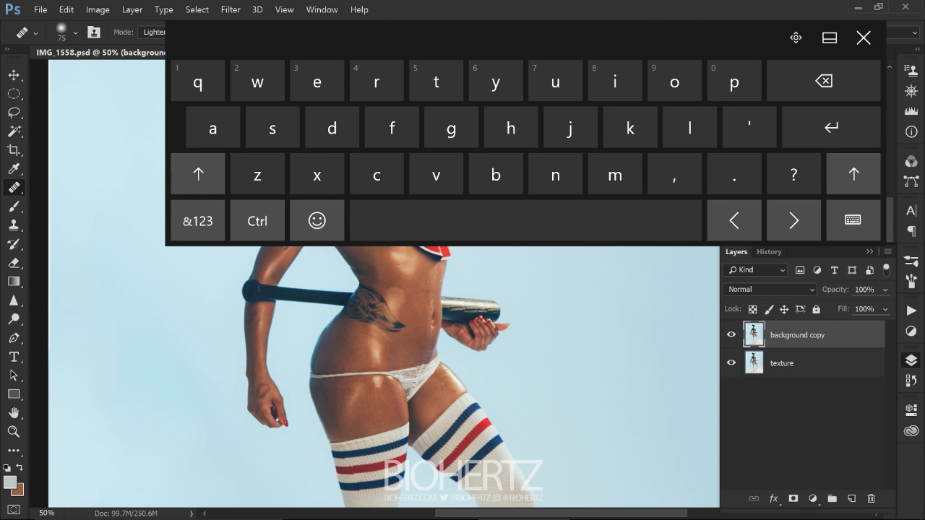
# Rename the lower texture layer as background.
pyautogui.doubleClick(783, 365)
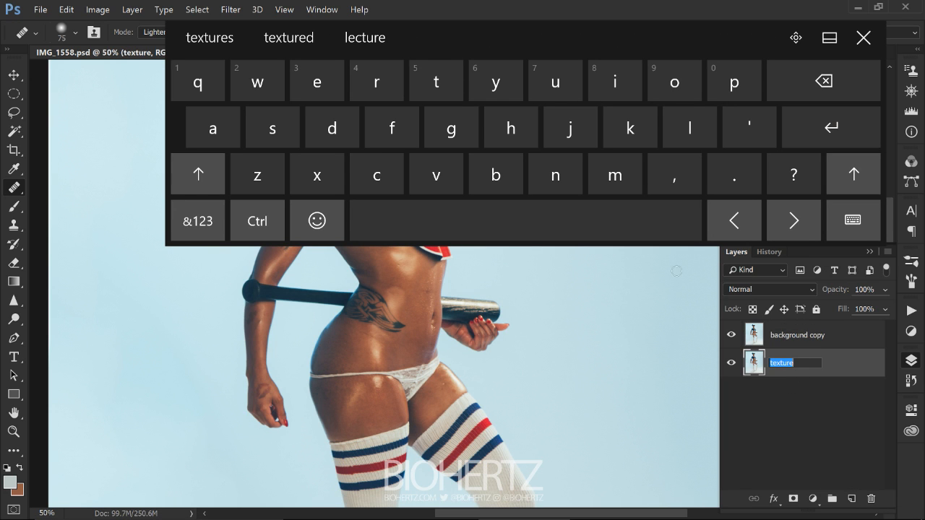
pyautogui.write('bac')
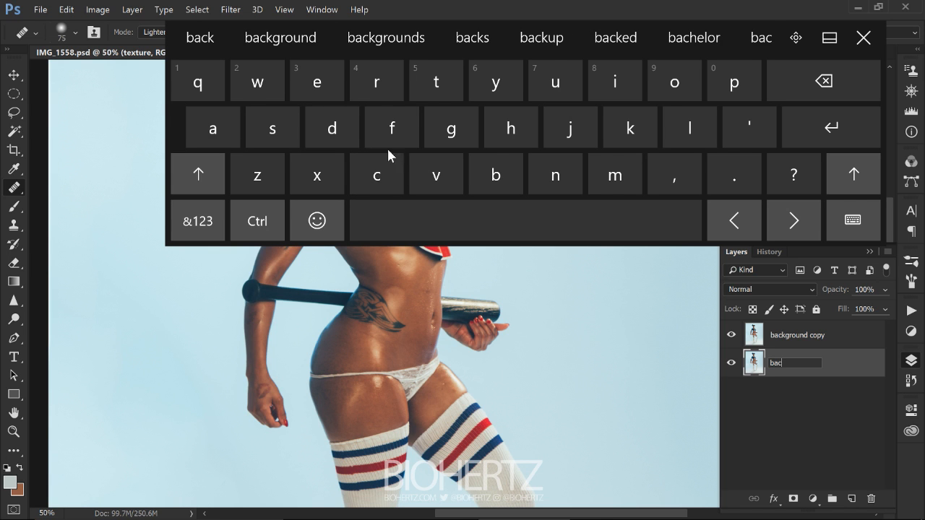
pyautogui.click(294, 45)
pyautogui.click(830, 128)
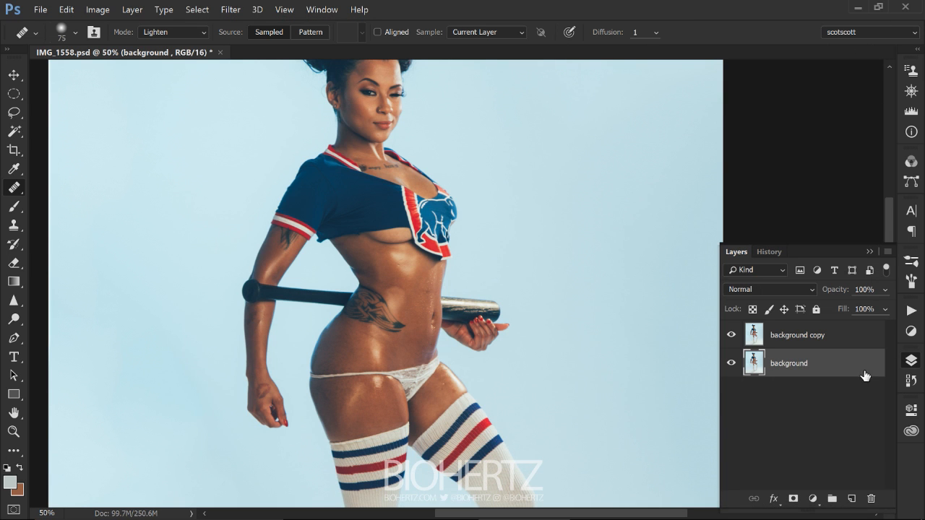
# Run the Frequency_separation action on the background copy layer and bring up the resulting layer stack.
pyautogui.click(805, 341)
pyautogui.click(914, 312)
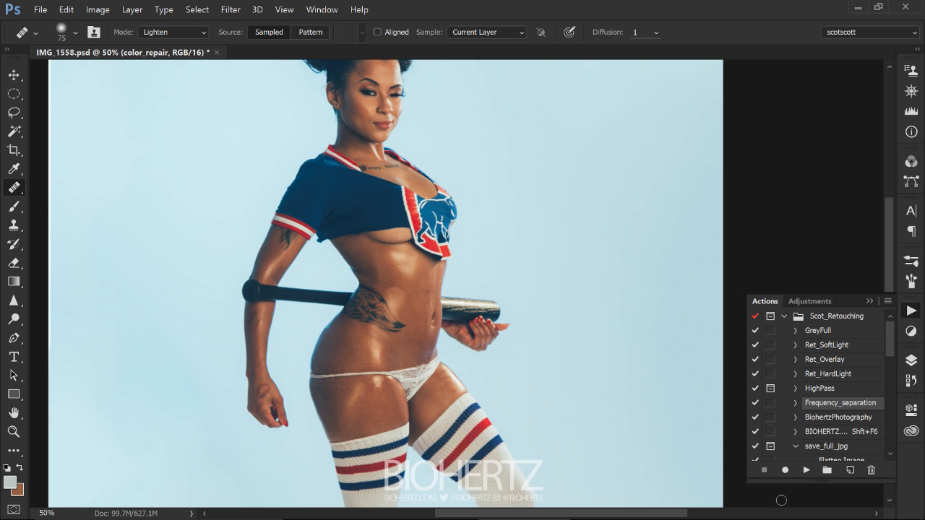
pyautogui.click(911, 361)
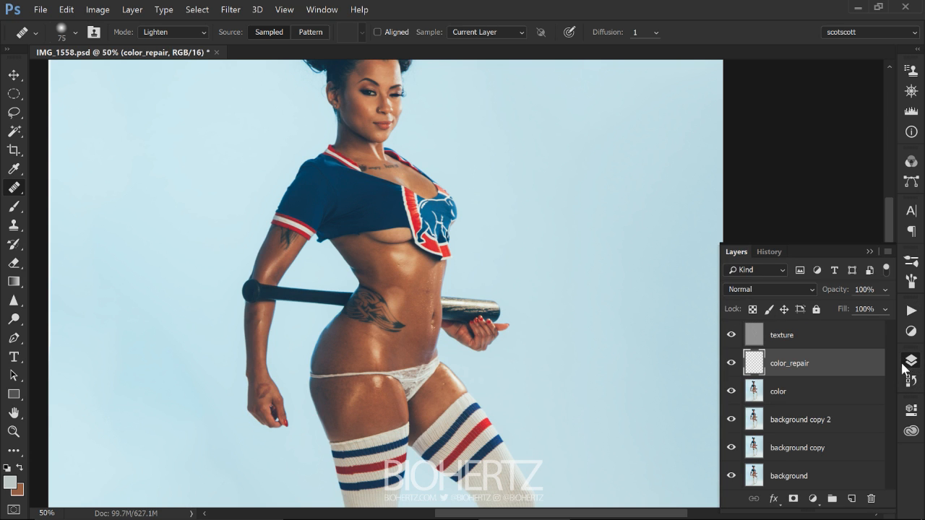
# Compare the thigh and hip skin up close with the texture layer hidden and shown again.
pyautogui.click(821, 425)
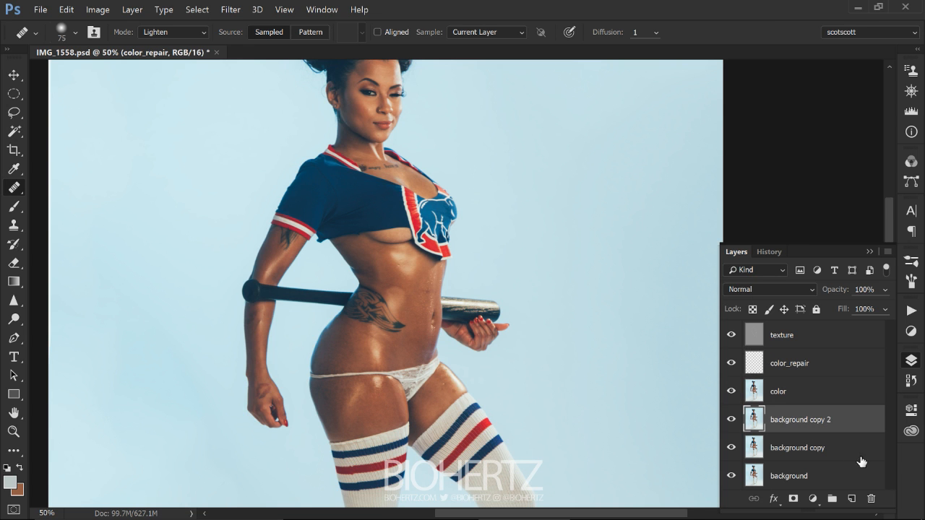
pyautogui.click(808, 342)
pyautogui.click(731, 337)
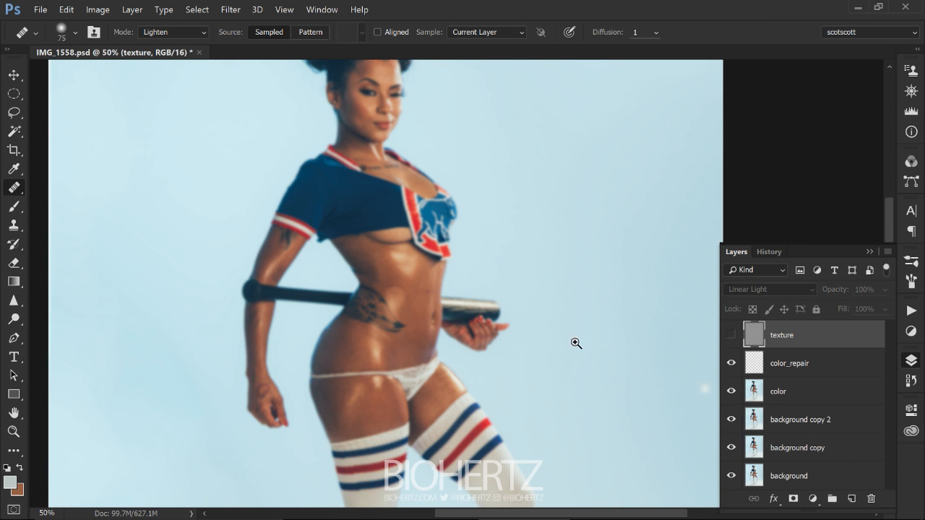
pyautogui.moveTo(383, 295); pyautogui.dragTo(488, 285)
pyautogui.moveTo(427, 353); pyautogui.dragTo(508, 172)
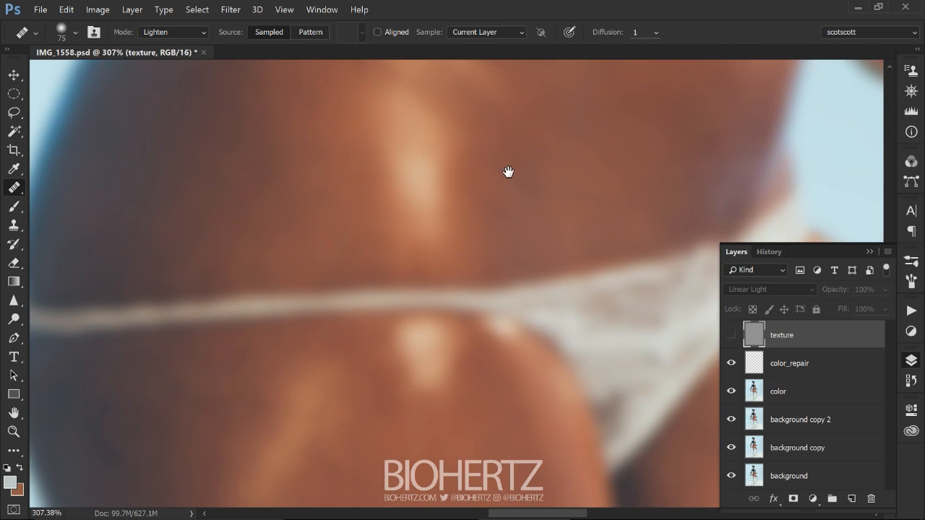
pyautogui.moveTo(446, 390); pyautogui.dragTo(523, 290)
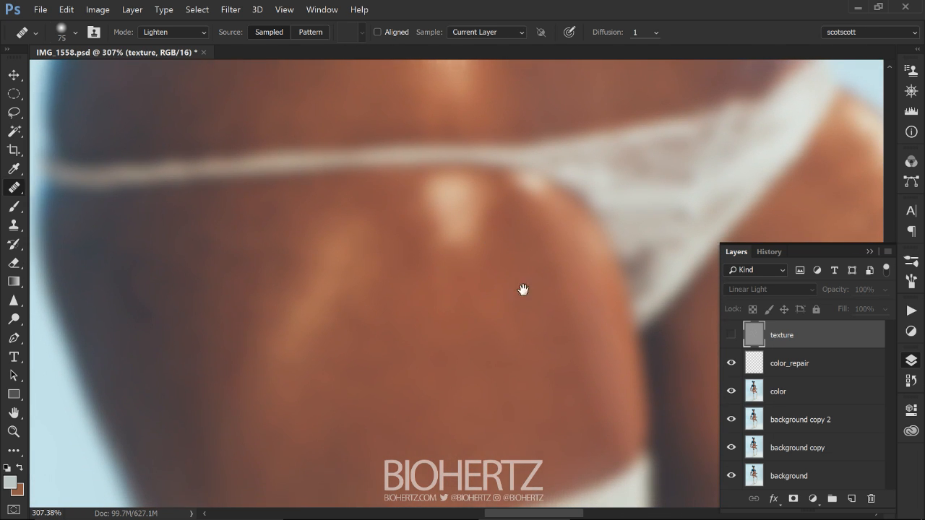
pyautogui.moveTo(478, 355); pyautogui.dragTo(444, 301)
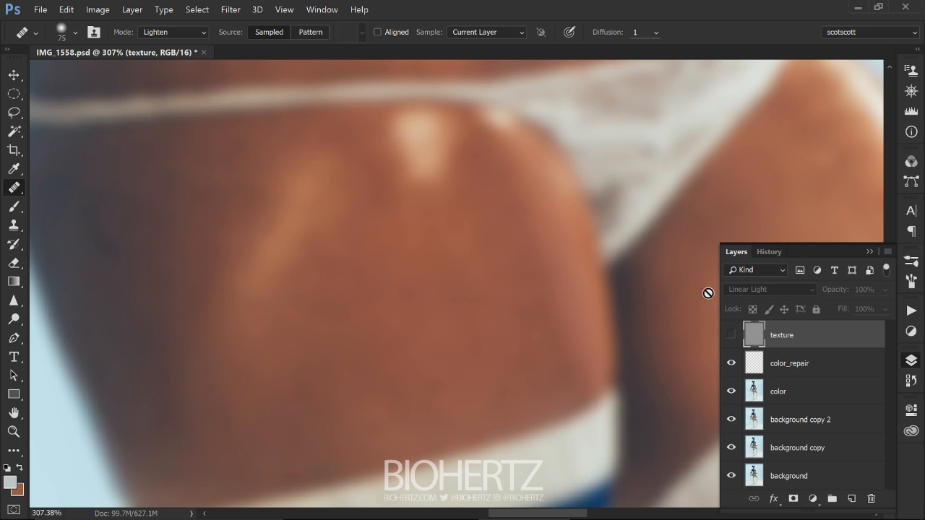
pyautogui.click(731, 335)
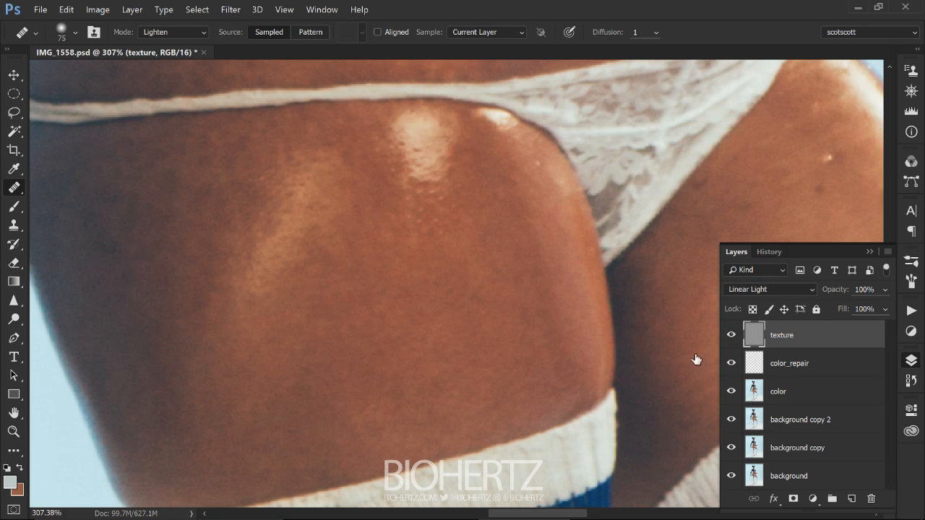
# Retouch the forearm skin below the bat on the texture layer with the Healing Brush, reducing the brush to 27.
pyautogui.moveTo(496, 360); pyautogui.dragTo(382, 329)
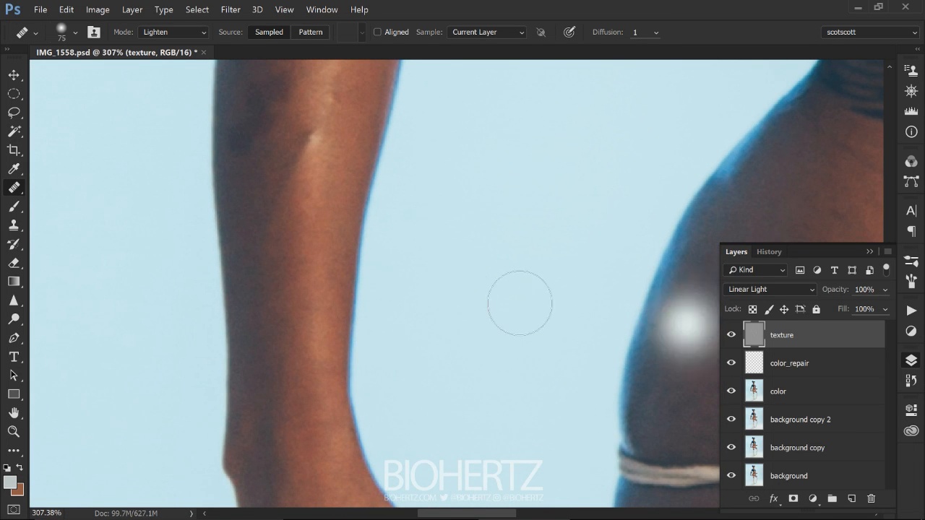
pyautogui.click(354, 235)
pyautogui.moveTo(359, 239); pyautogui.dragTo(371, 403)
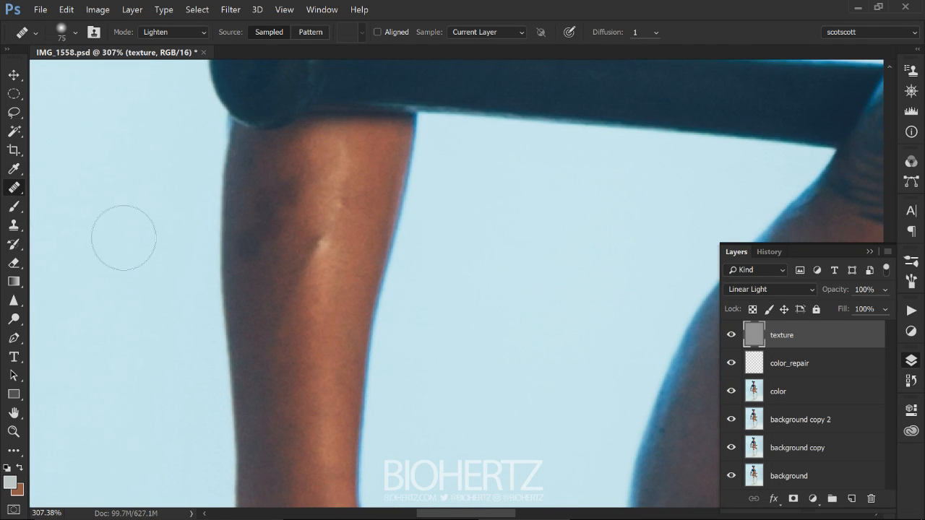
pyautogui.click(261, 298)
pyautogui.moveTo(291, 305)
pyautogui.mouseDown()
pyautogui.moveTo(269, 296)
pyautogui.moveTo(328, 307)
pyautogui.mouseUp()
pyautogui.moveTo(312, 320); pyautogui.dragTo(312, 324)
# Hide the texture layer, then for the color_repair layer set the Brush opacity to 17% and the Clone Stamp opacity to 15%.
pyautogui.click(731, 335)
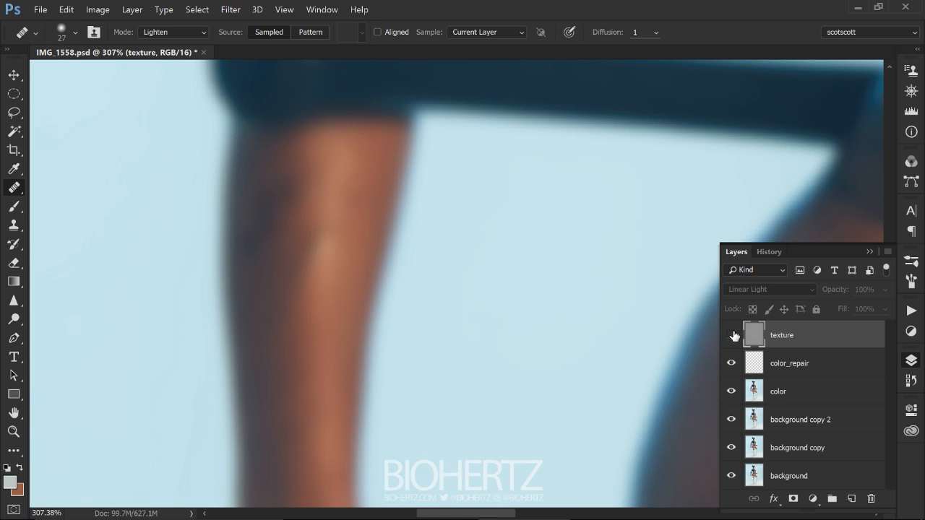
pyautogui.click(753, 368)
pyautogui.click(14, 207)
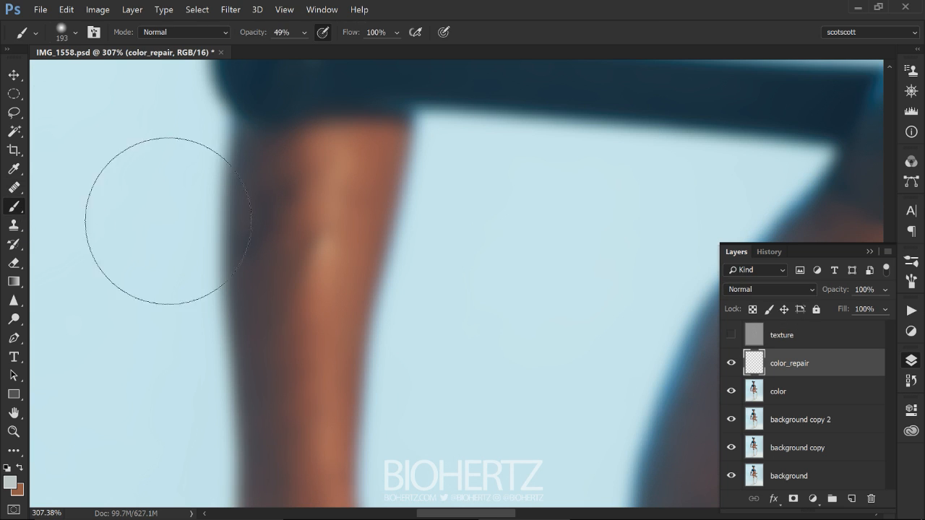
pyautogui.click(14, 225)
pyautogui.moveTo(321, 242); pyautogui.dragTo(282, 229)
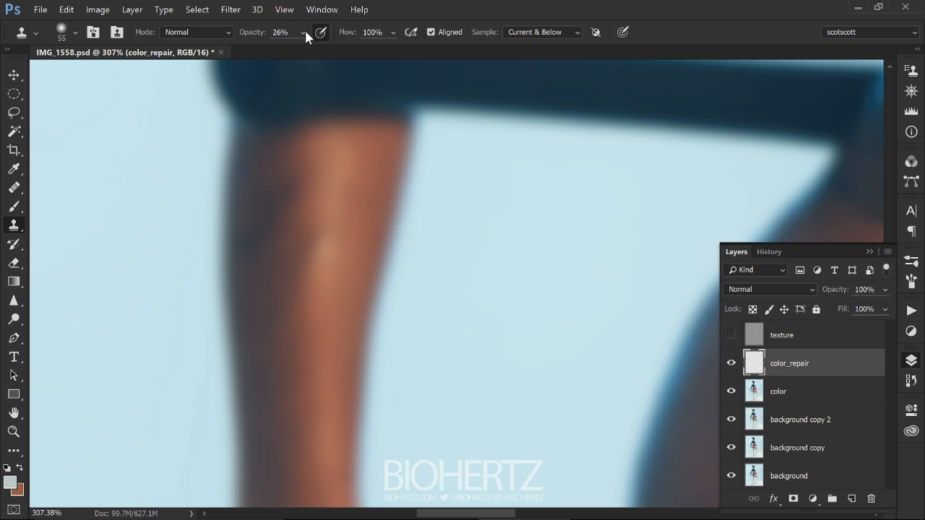
pyautogui.click(303, 32)
pyautogui.click(13, 206)
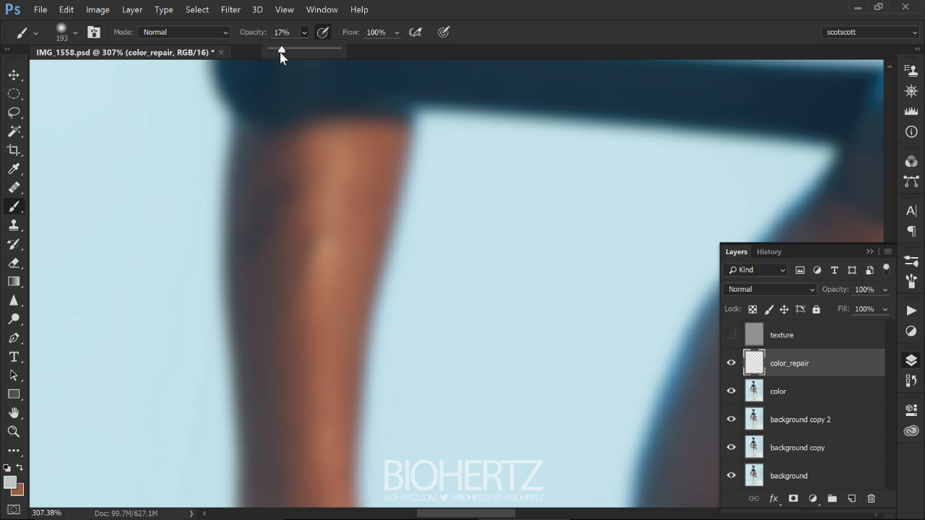
pyautogui.click(14, 226)
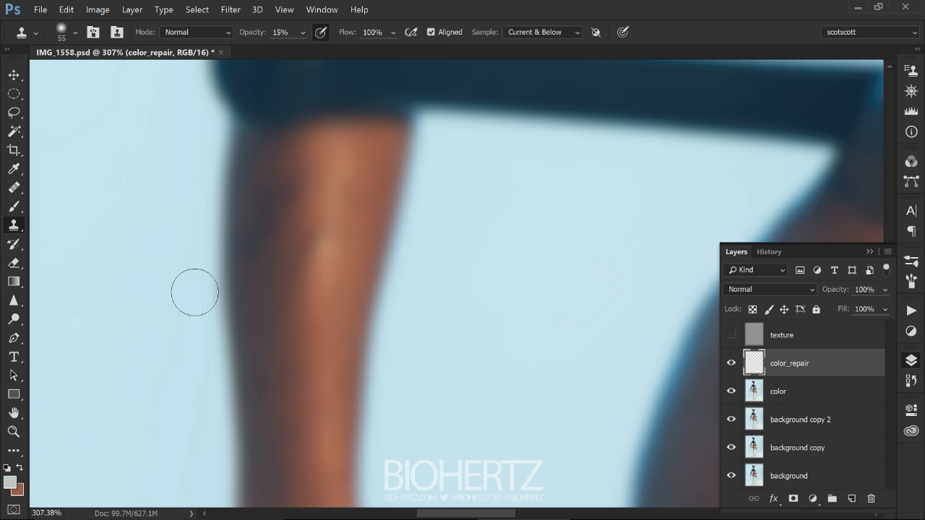
# Clone over the dark patches on the forearm just below the bat at brush size 45, checking the blend with the texture layer shown briefly.
pyautogui.moveTo(310, 313)
pyautogui.mouseDown()
pyautogui.moveTo(299, 301)
pyautogui.moveTo(305, 312)
pyautogui.moveTo(332, 308)
pyautogui.mouseUp()
pyautogui.keyDown('alt'); pyautogui.click(303, 317); pyautogui.keyUp('alt')
pyautogui.moveTo(306, 278); pyautogui.dragTo(307, 202)
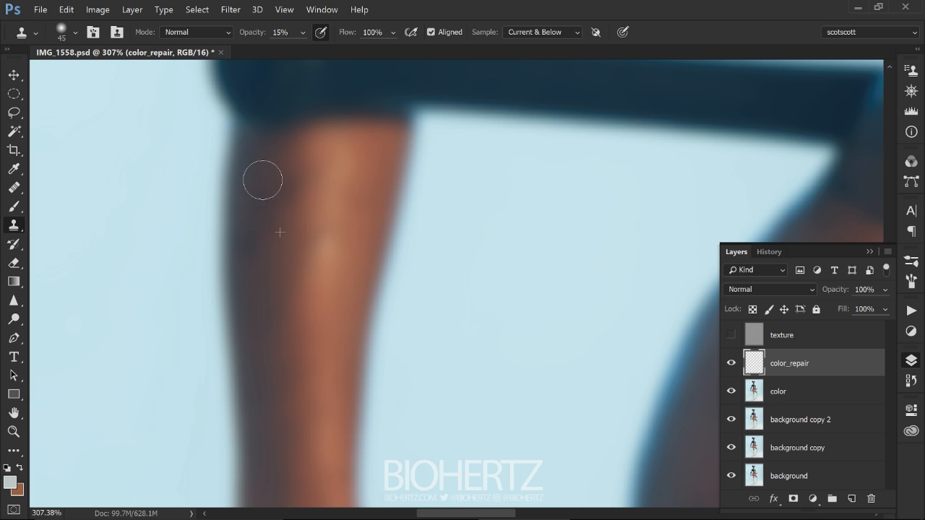
pyautogui.keyDown('alt'); pyautogui.click(272, 299); pyautogui.keyUp('alt')
pyautogui.click(730, 336)
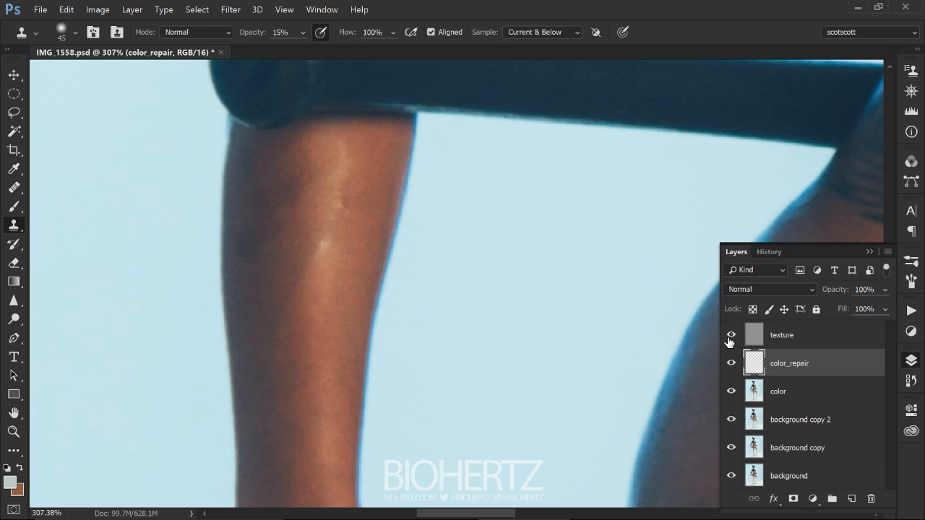
pyautogui.click(731, 336)
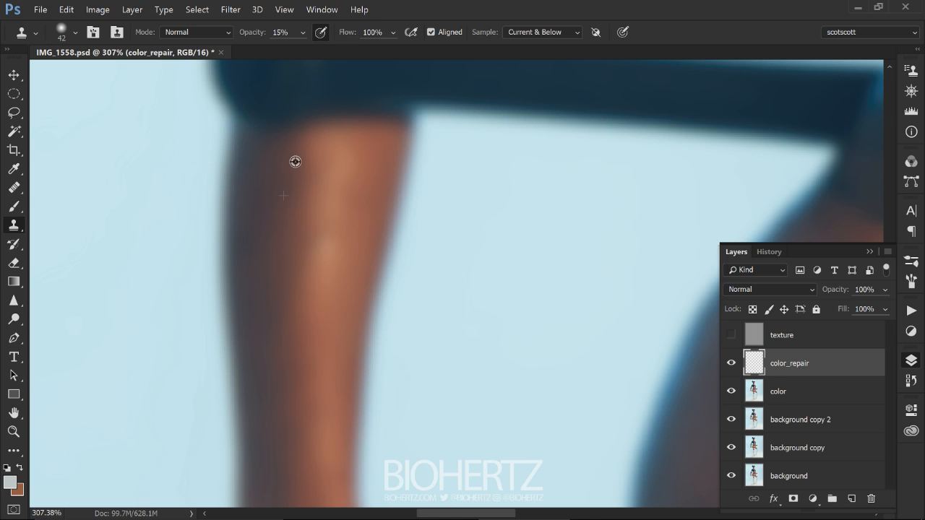
# Blend the tonal transition along the forearm toward the wrist with the Clone Stamp at size 42.
pyautogui.scroll(-5, 289, 213)
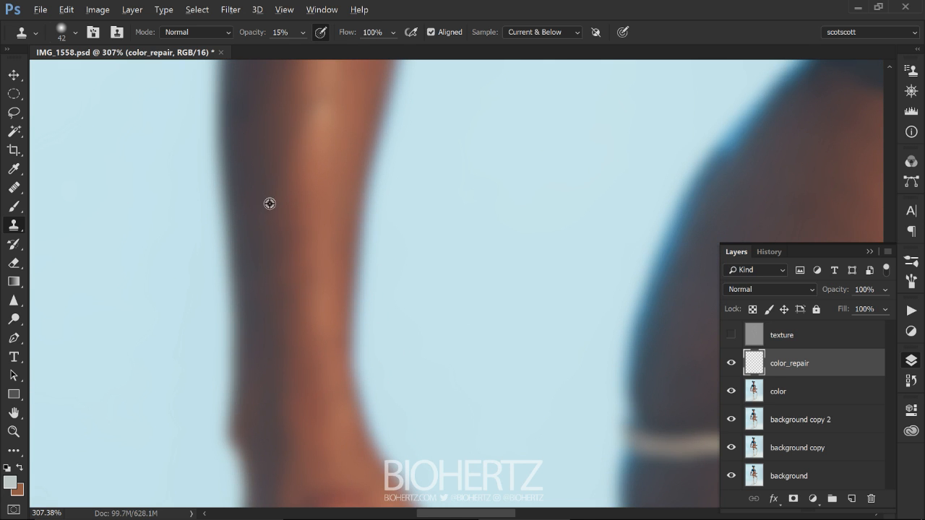
pyautogui.keyDown('alt'); pyautogui.click(274, 297); pyautogui.keyUp('alt')
pyautogui.click(272, 352)
pyautogui.moveTo(305, 295); pyautogui.dragTo(305, 137)
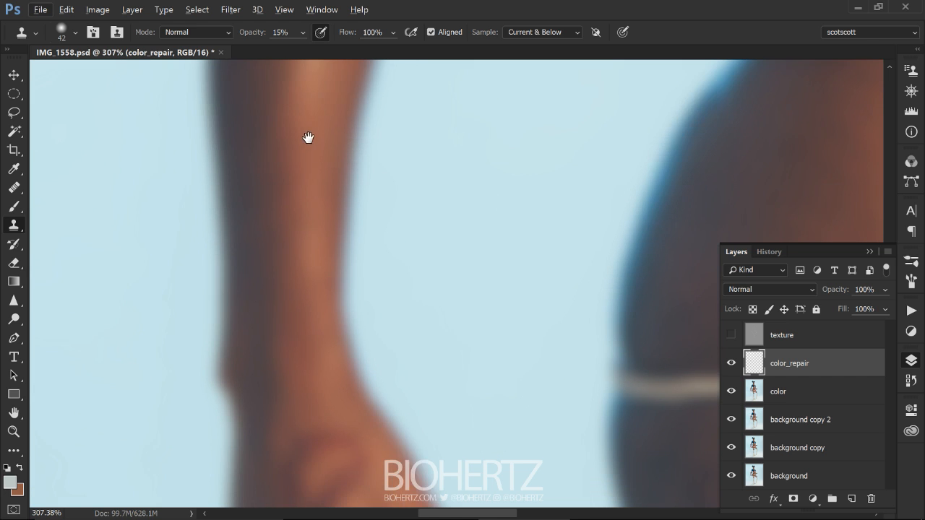
pyautogui.moveTo(313, 222); pyautogui.dragTo(325, 305)
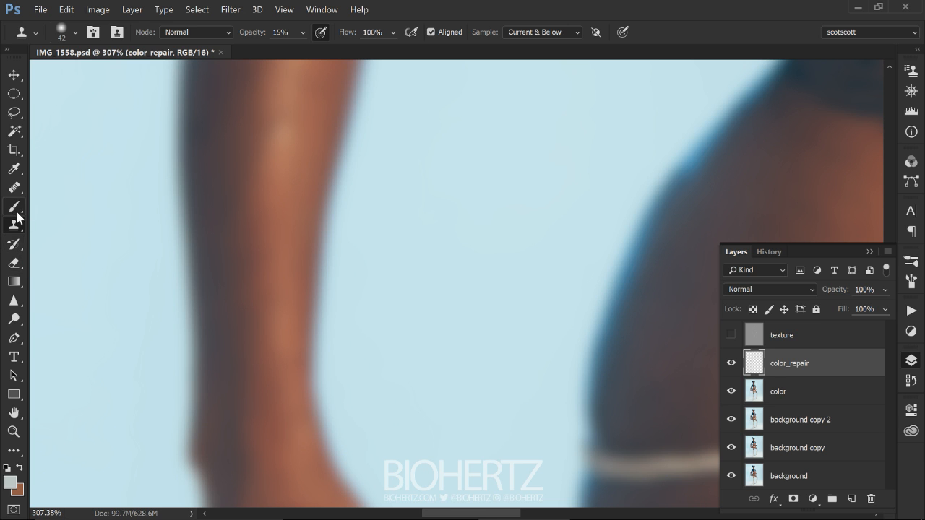
# Smooth the shaded side of the upper forearm with the Clone Stamp enlarged to 53.
pyautogui.moveTo(292, 175); pyautogui.dragTo(301, 182)
pyautogui.moveTo(296, 254); pyautogui.dragTo(289, 377)
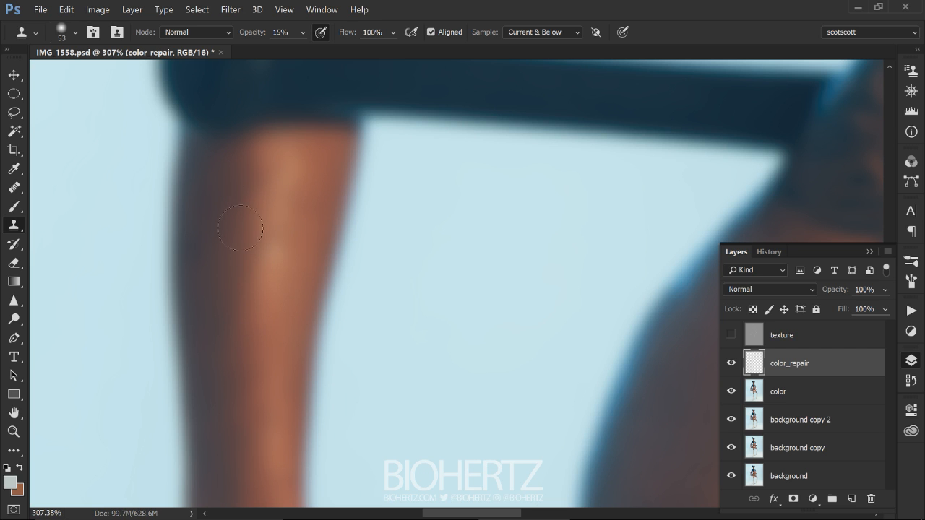
pyautogui.moveTo(230, 238); pyautogui.dragTo(219, 236)
pyautogui.moveTo(221, 342); pyautogui.dragTo(248, 234)
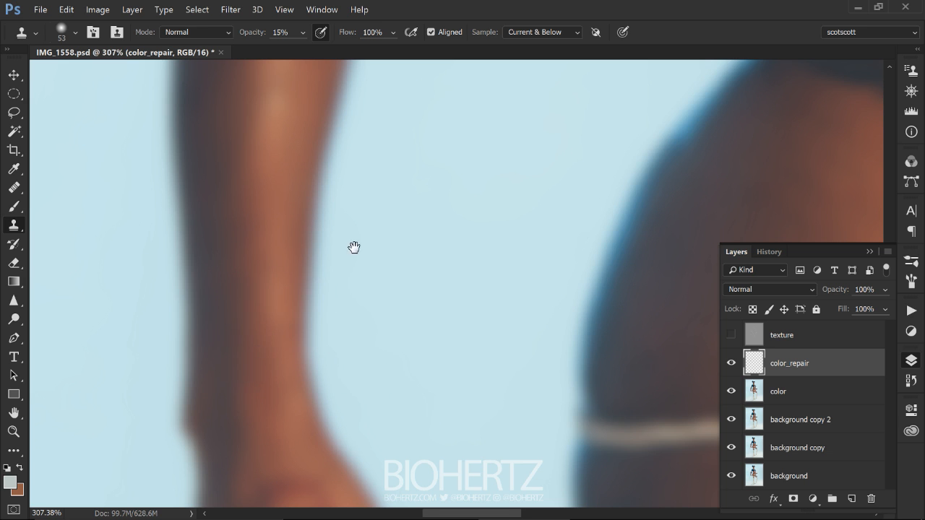
# Even out the color blotches on the hip between the tattoo and the waistband with the Clone Stamp at size 91.
pyautogui.moveTo(474, 489); pyautogui.dragTo(355, 276)
pyautogui.moveTo(842, 98); pyautogui.dragTo(414, 128)
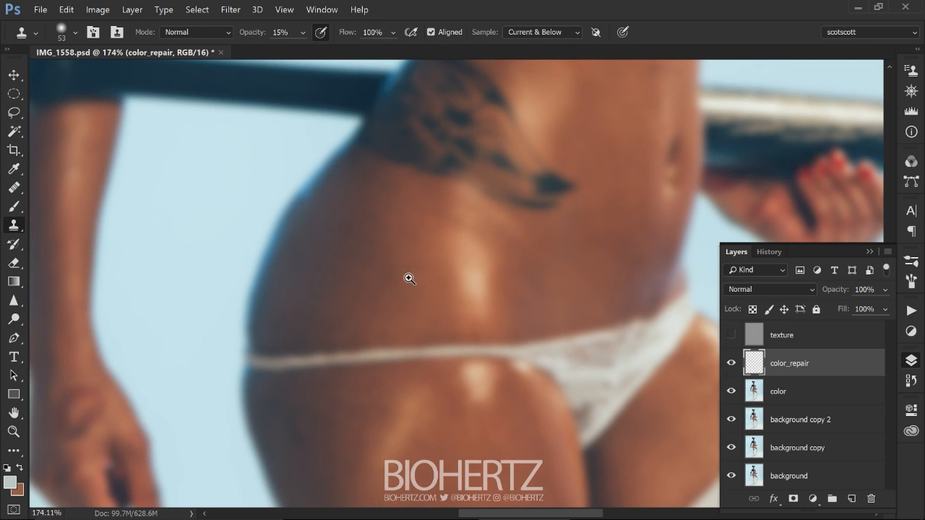
pyautogui.click(409, 279)
pyautogui.moveTo(314, 266); pyautogui.dragTo(335, 267)
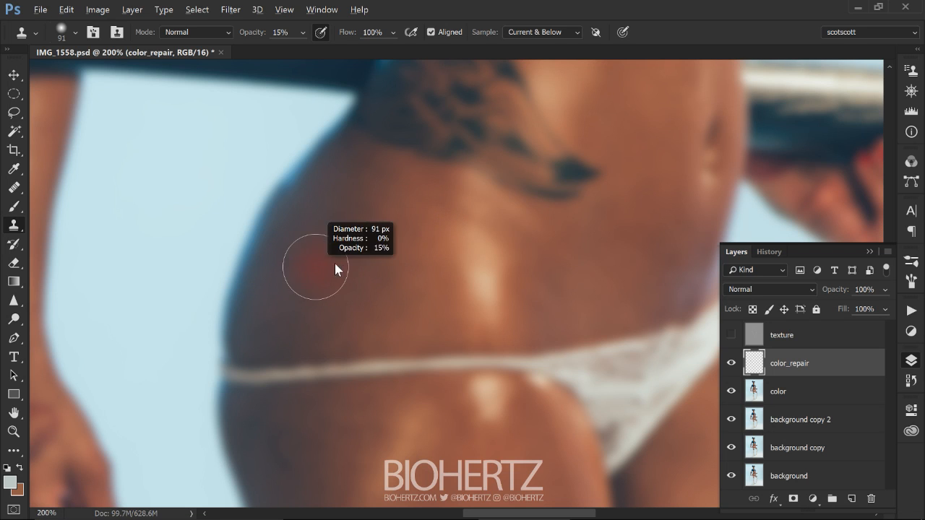
pyautogui.keyDown('alt'); pyautogui.click(274, 306); pyautogui.keyUp('alt')
pyautogui.moveTo(302, 227); pyautogui.dragTo(325, 188)
pyautogui.keyDown('alt'); pyautogui.click(278, 309); pyautogui.keyUp('alt')
pyautogui.moveTo(301, 288)
pyautogui.mouseDown()
pyautogui.moveTo(363, 192)
pyautogui.moveTo(313, 313)
pyautogui.moveTo(417, 215)
pyautogui.mouseUp()
pyautogui.keyDown('alt'); pyautogui.click(375, 208); pyautogui.keyUp('alt')
pyautogui.keyDown('alt'); pyautogui.click(384, 307); pyautogui.keyUp('alt')
pyautogui.moveTo(385, 303); pyautogui.dragTo(347, 318)
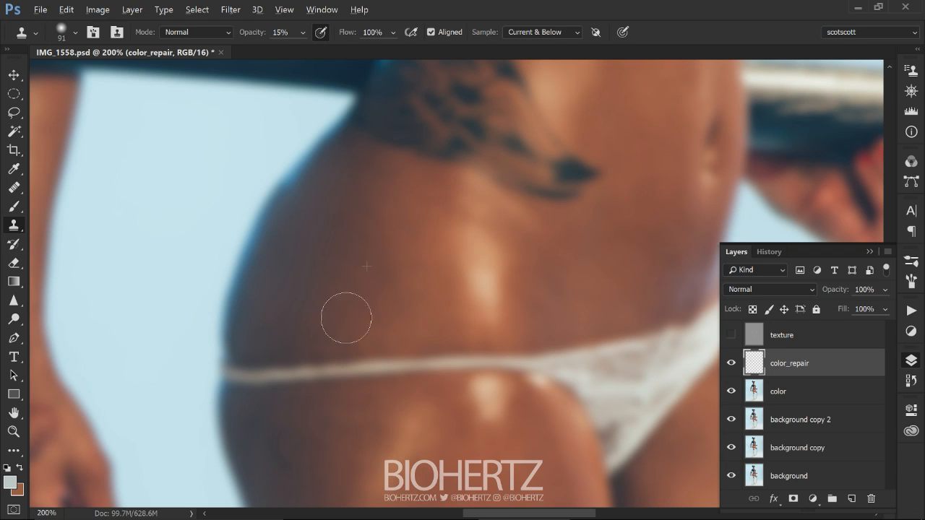
# Reduce the Clone Stamp to 83 and keep blending the hip's shadow-to-midtone transition with repeatedly resampled skin.
pyautogui.moveTo(408, 253)
pyautogui.mouseDown()
pyautogui.moveTo(426, 188)
pyautogui.moveTo(449, 161)
pyautogui.mouseUp()
pyautogui.moveTo(427, 197); pyautogui.dragTo(382, 212)
pyautogui.scroll(3, 362, 233)
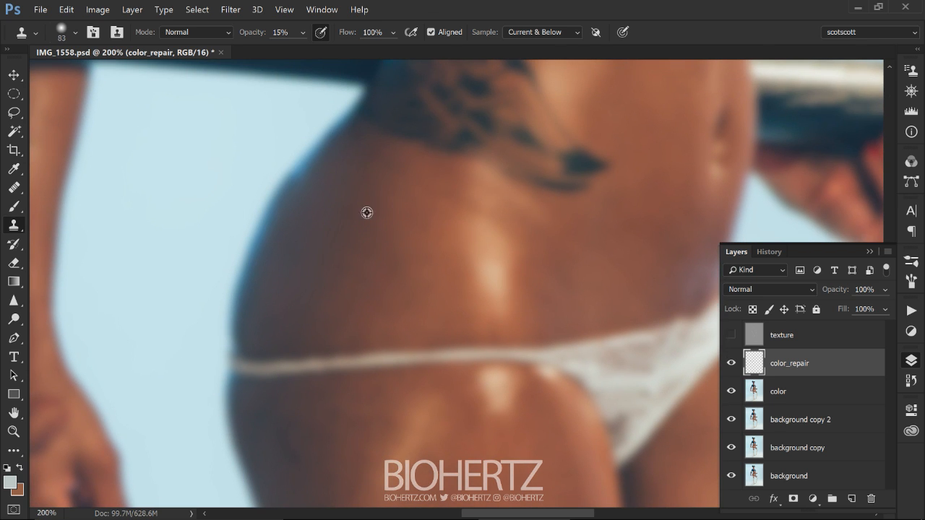
pyautogui.keyDown('alt'); pyautogui.click(367, 212); pyautogui.keyUp('alt')
pyautogui.moveTo(331, 301); pyautogui.dragTo(374, 199)
pyautogui.keyDown('alt'); pyautogui.click(390, 201); pyautogui.keyUp('alt')
pyautogui.click(396, 290)
pyautogui.keyDown('alt'); pyautogui.click(391, 299); pyautogui.keyUp('alt')
pyautogui.click(392, 211)
pyautogui.moveTo(357, 314); pyautogui.dragTo(354, 296)
pyautogui.keyDown('alt'); pyautogui.click(383, 214); pyautogui.keyUp('alt')
pyautogui.click(331, 305)
pyautogui.keyDown('alt'); pyautogui.click(327, 302); pyautogui.keyUp('alt')
pyautogui.moveTo(342, 235); pyautogui.dragTo(330, 282)
pyautogui.keyDown('alt'); pyautogui.click(366, 308); pyautogui.keyUp('alt')
pyautogui.click(317, 322)
pyautogui.keyDown('alt'); pyautogui.click(310, 320); pyautogui.keyUp('alt')
pyautogui.click(312, 234)
pyautogui.keyDown('alt'); pyautogui.click(334, 201); pyautogui.keyUp('alt')
pyautogui.click(280, 315)
pyautogui.keyDown('alt'); pyautogui.click(339, 278); pyautogui.keyUp('alt')
pyautogui.click(353, 224)
pyautogui.keyDown('alt'); pyautogui.click(376, 198); pyautogui.keyUp('alt')
# Clone away the dark patches on the outer thigh just below the waistband strap.
pyautogui.moveTo(394, 356); pyautogui.dragTo(383, 171)
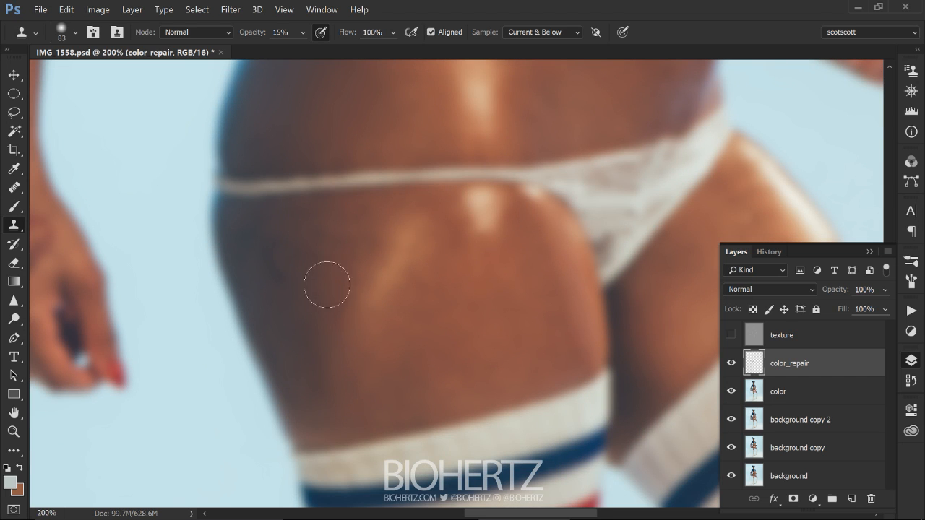
pyautogui.moveTo(327, 180); pyautogui.dragTo(335, 184)
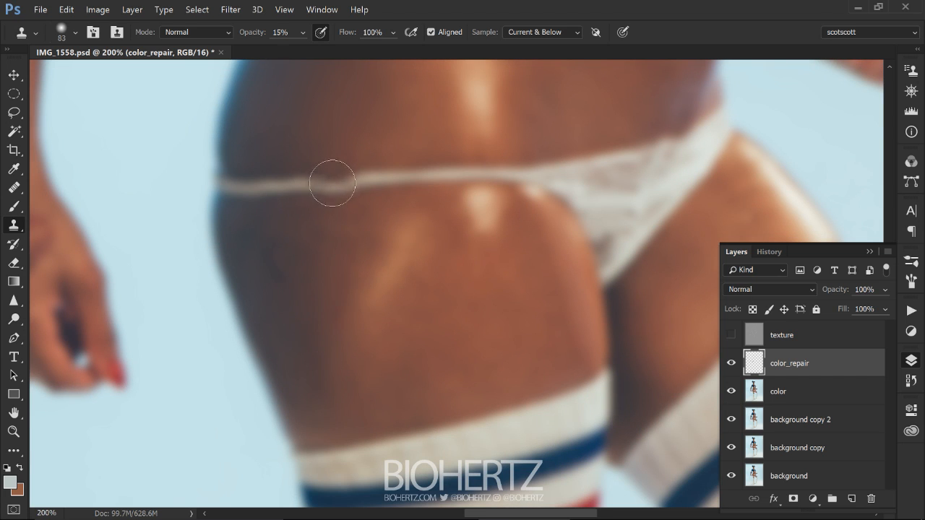
pyautogui.keyDown('alt'); pyautogui.click(311, 340); pyautogui.keyUp('alt')
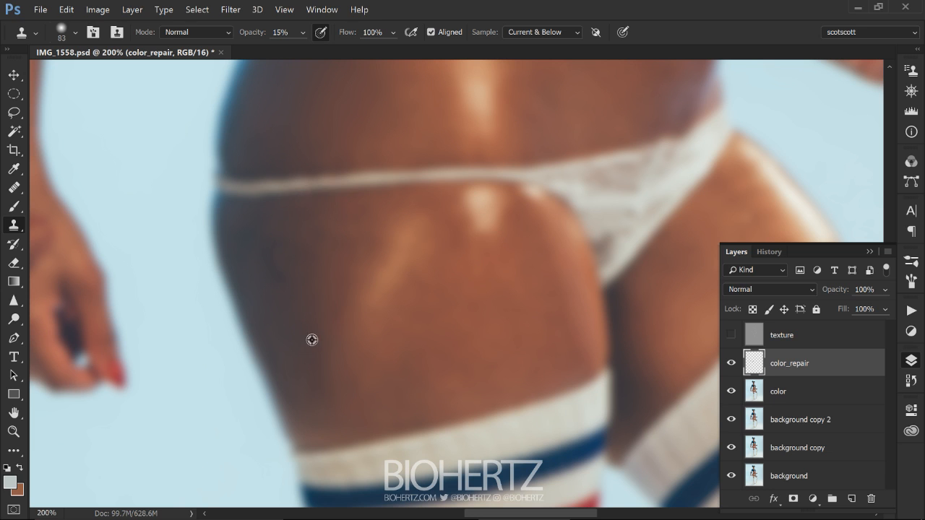
pyautogui.keyDown('alt'); pyautogui.click(276, 251); pyautogui.keyUp('alt')
pyautogui.moveTo(315, 361)
pyautogui.mouseDown()
pyautogui.moveTo(320, 381)
pyautogui.moveTo(322, 346)
pyautogui.mouseUp()
pyautogui.keyDown('alt'); pyautogui.click(332, 349); pyautogui.keyUp('alt')
pyautogui.keyDown('alt'); pyautogui.click(333, 243); pyautogui.keyUp('alt')
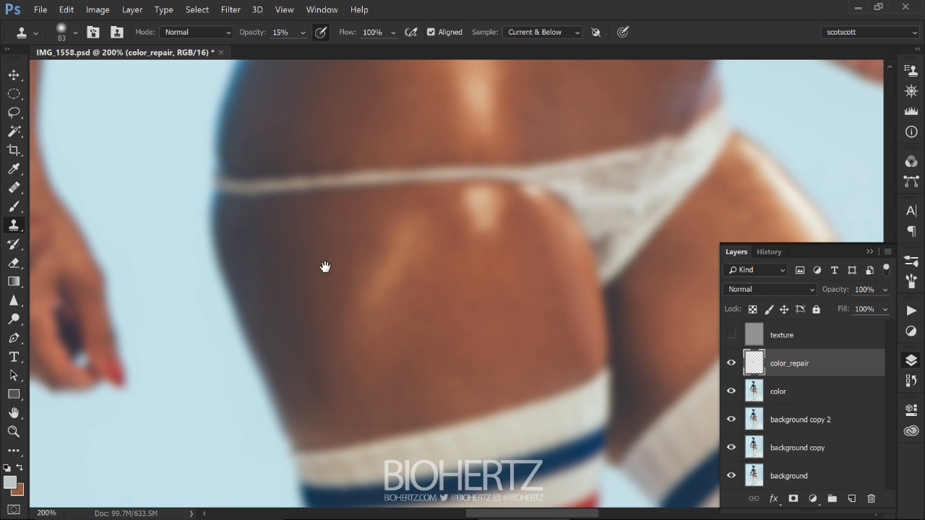
# Blend the shadow edge on the thigh beside the diagonal highlight using skin sampled nearby.
pyautogui.scroll(-2, 324, 264)
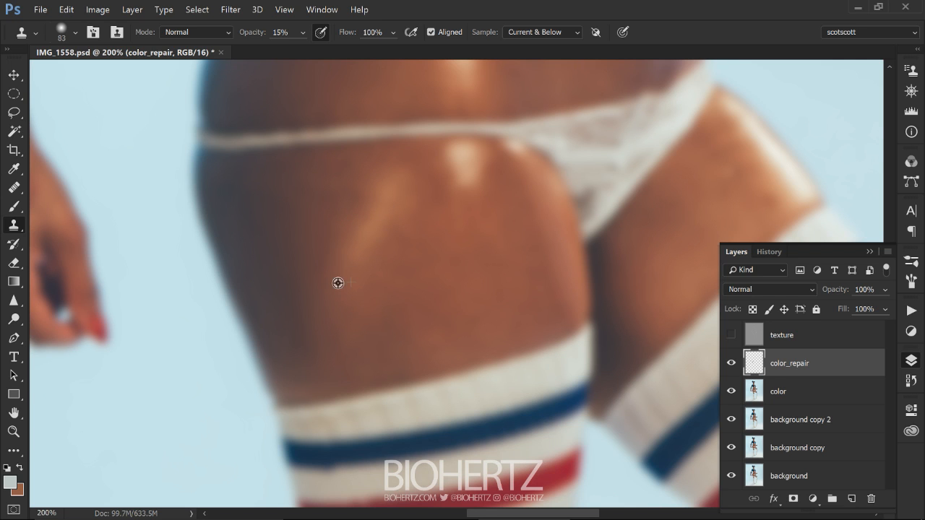
pyautogui.keyDown('alt'); pyautogui.click(328, 231); pyautogui.keyUp('alt')
pyautogui.keyDown('alt'); pyautogui.click(311, 356); pyautogui.keyUp('alt')
pyautogui.click(338, 263)
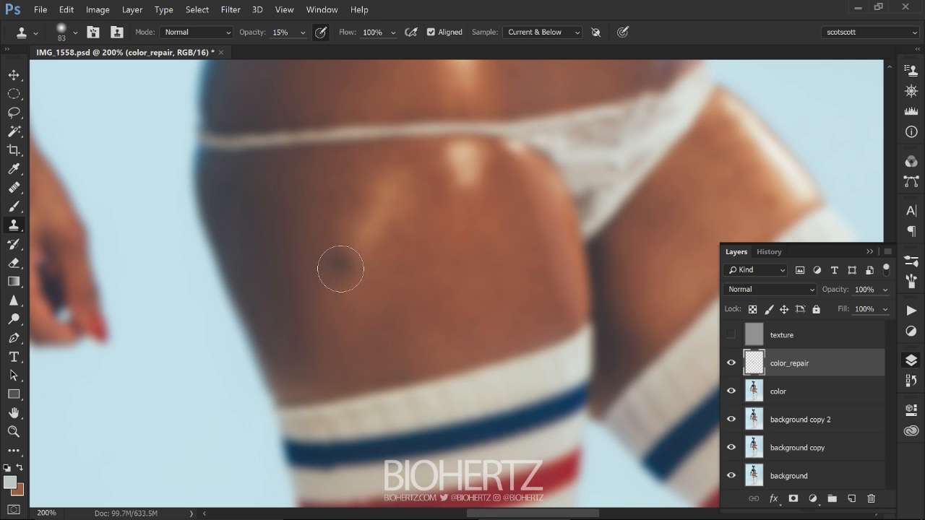
# Even out the skin color on the front of the thigh above the striped sock with the Clone Stamp.
pyautogui.moveTo(413, 325); pyautogui.dragTo(326, 335)
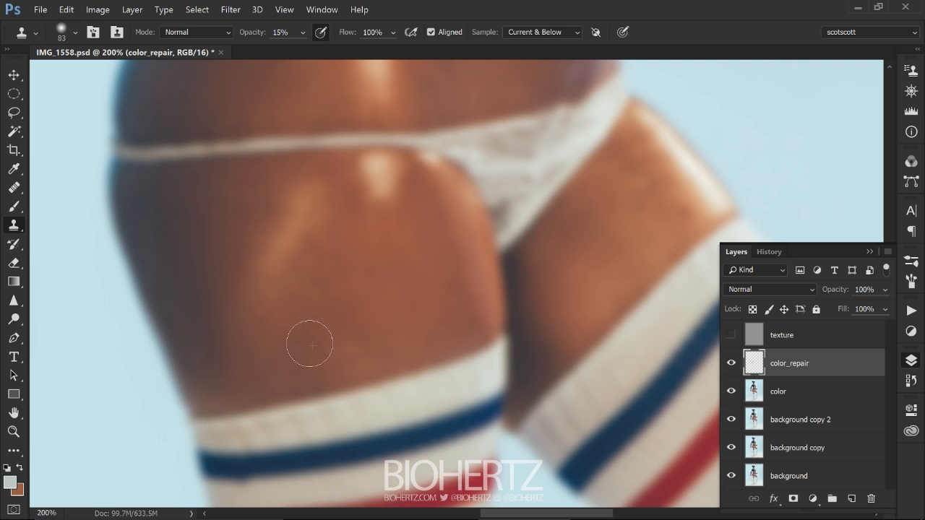
pyautogui.keyDown('alt'); pyautogui.click(325, 239); pyautogui.keyUp('alt')
pyautogui.click(303, 354)
pyautogui.keyDown('alt'); pyautogui.click(329, 233); pyautogui.keyUp('alt')
pyautogui.click(314, 329)
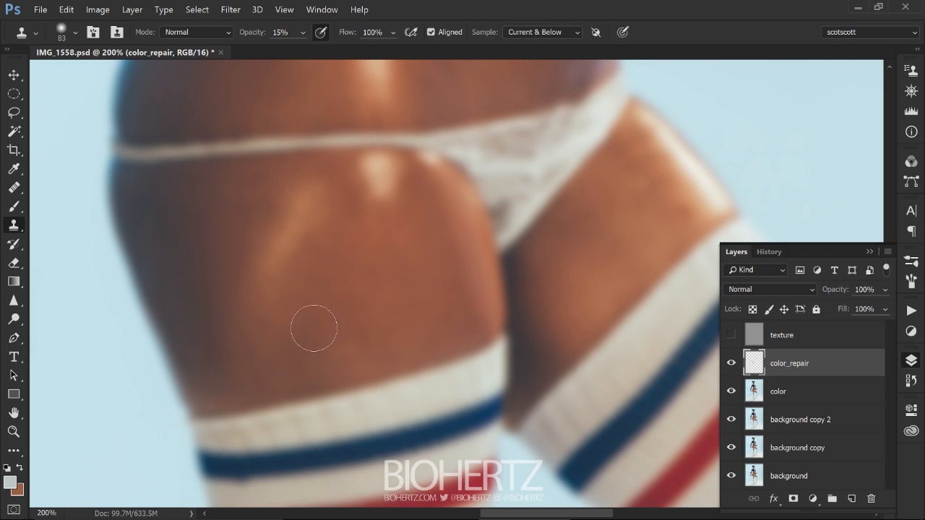
pyautogui.keyDown('alt'); pyautogui.click(399, 249); pyautogui.keyUp('alt')
pyautogui.click(398, 331)
# Smooth the hip highlight and the lower abdomen above the waistband with the Clone Stamp.
pyautogui.moveTo(464, 227)
pyautogui.mouseDown()
pyautogui.moveTo(380, 381)
pyautogui.moveTo(377, 423)
pyautogui.moveTo(386, 372)
pyautogui.mouseUp()
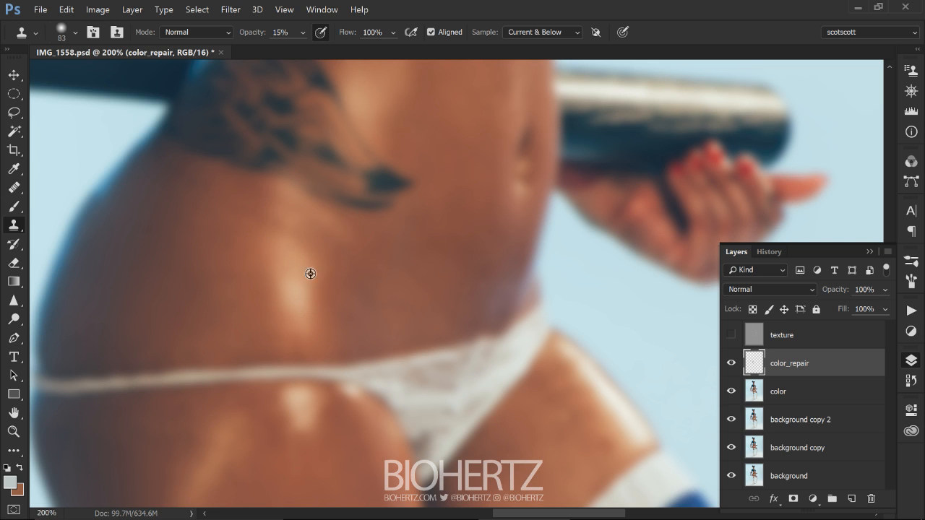
pyautogui.moveTo(288, 253); pyautogui.dragTo(289, 281)
pyautogui.moveTo(460, 278); pyautogui.dragTo(402, 326)
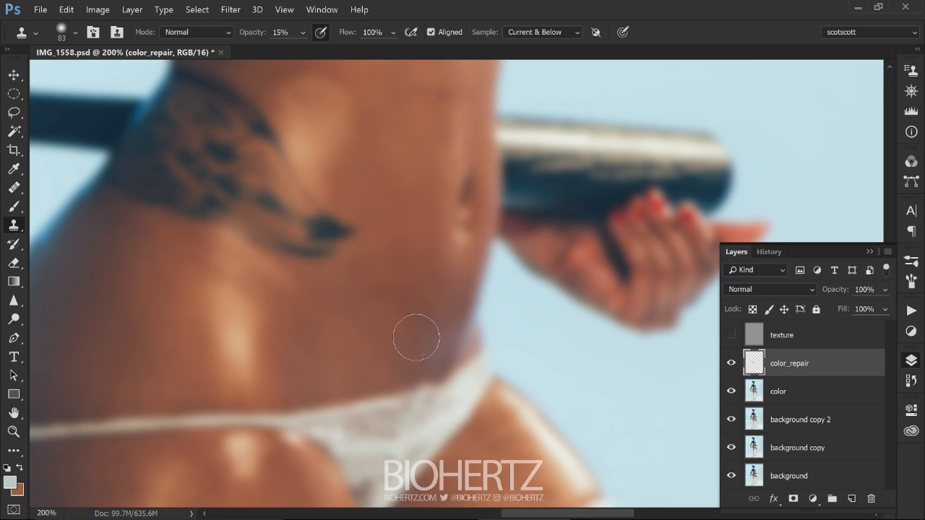
pyautogui.moveTo(432, 344); pyautogui.dragTo(430, 349)
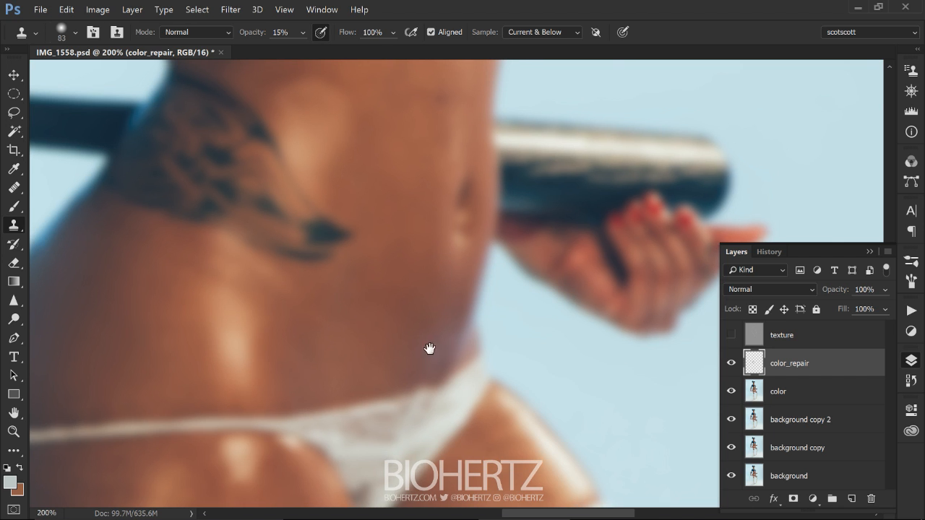
# Blend the uneven tones across the abdomen beside the navel and above the tattoo with the Clone Stamp at size 59.
pyautogui.scroll(6, 419, 368)
pyautogui.hscroll(1, 404, 375)
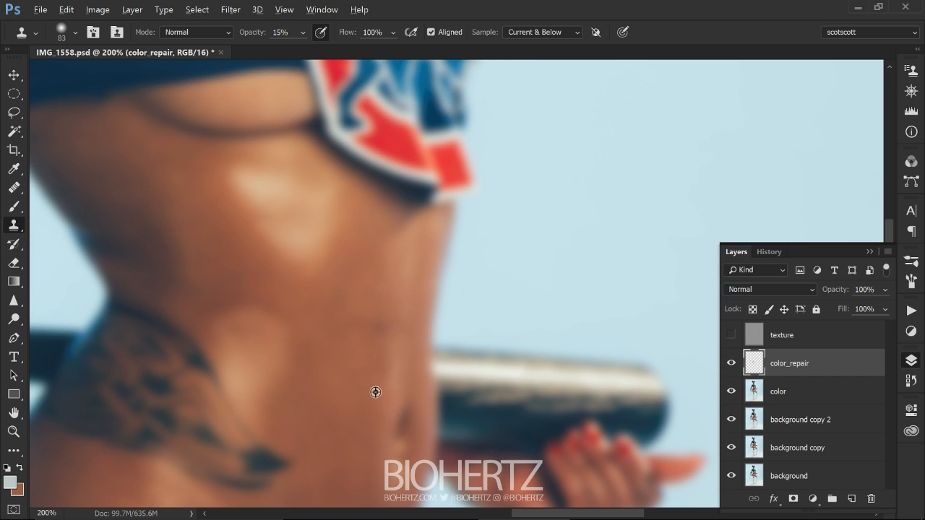
pyautogui.moveTo(380, 284); pyautogui.dragTo(367, 283)
pyautogui.moveTo(391, 375)
pyautogui.mouseDown()
pyautogui.moveTo(422, 347)
pyautogui.moveTo(453, 348)
pyautogui.mouseUp()
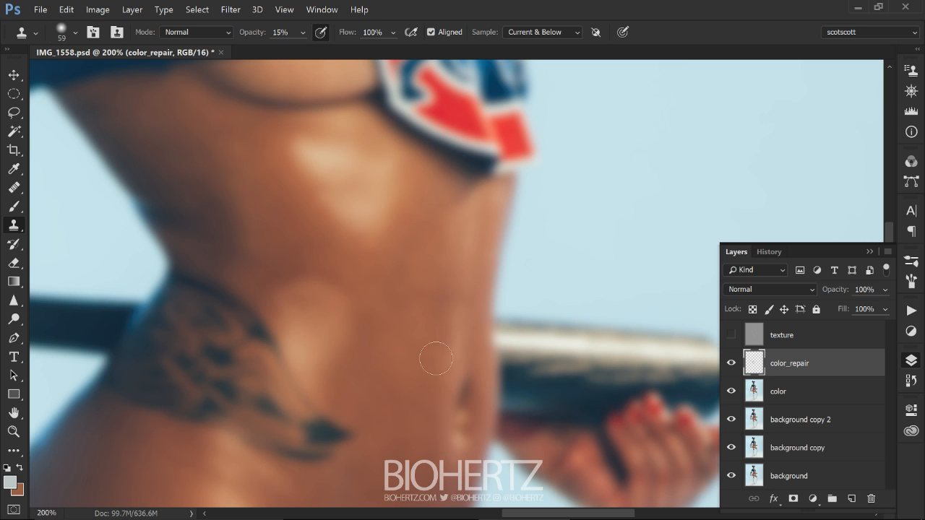
pyautogui.moveTo(423, 273); pyautogui.dragTo(417, 330)
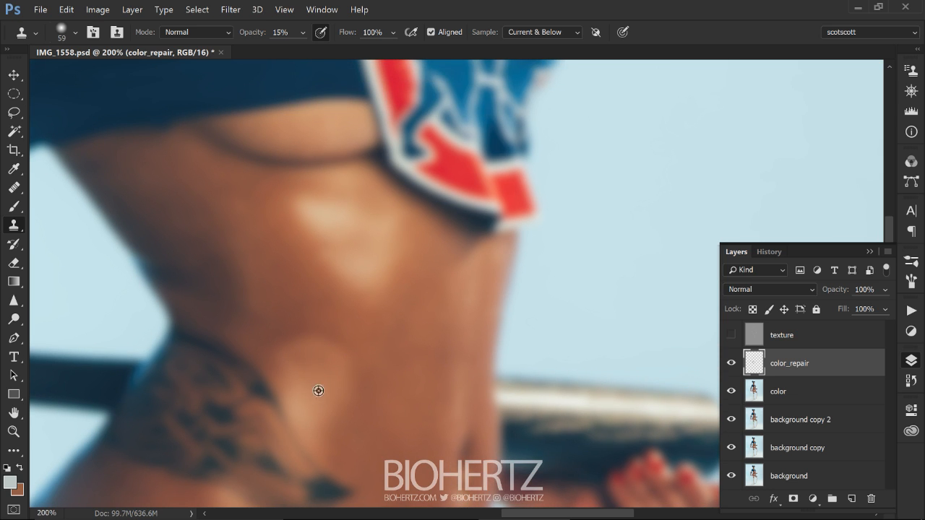
pyautogui.keyDown('alt'); pyautogui.click(347, 221); pyautogui.keyUp('alt')
# Soften the shadow patches along the waist and ribs with the Clone Stamp enlarged to 64.
pyautogui.moveTo(375, 351); pyautogui.dragTo(395, 397)
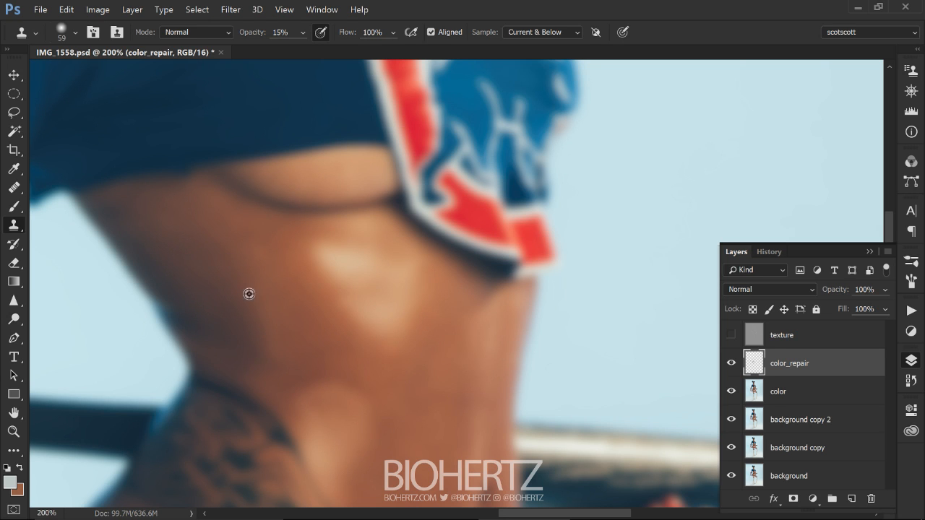
pyautogui.keyDown('alt'); pyautogui.moveTo(275, 326); pyautogui.dragTo(283, 326); pyautogui.keyUp('alt')
pyautogui.keyDown('alt'); pyautogui.moveTo(195, 288); pyautogui.dragTo(188, 296); pyautogui.keyUp('alt')
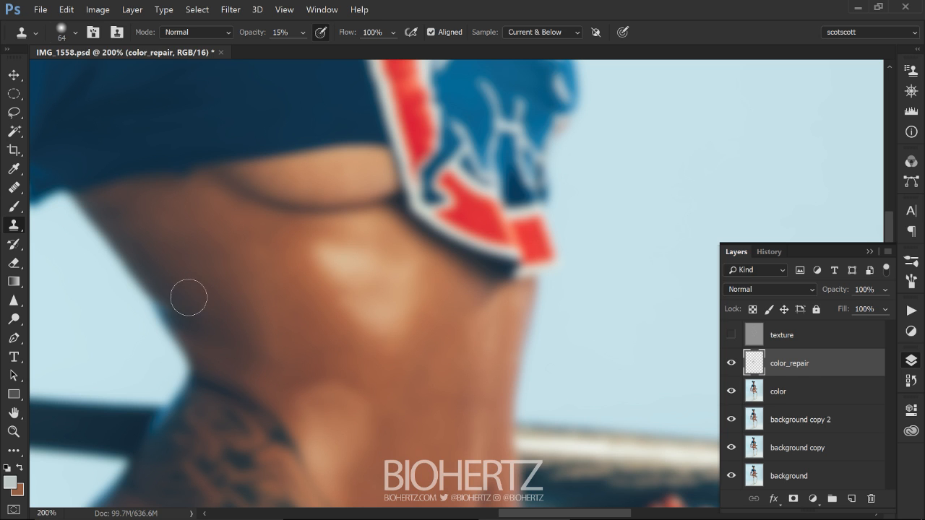
pyautogui.keyDown('alt'); pyautogui.click(265, 272); pyautogui.keyUp('alt')
pyautogui.moveTo(279, 354)
pyautogui.mouseDown()
pyautogui.moveTo(268, 365)
pyautogui.moveTo(244, 278)
pyautogui.mouseUp()
pyautogui.keyDown('alt'); pyautogui.click(312, 321); pyautogui.keyUp('alt')
# Show the texture layer and paint sampled skin tones over the side of the waist with the Brush at 17% opacity.
pyautogui.click(728, 338)
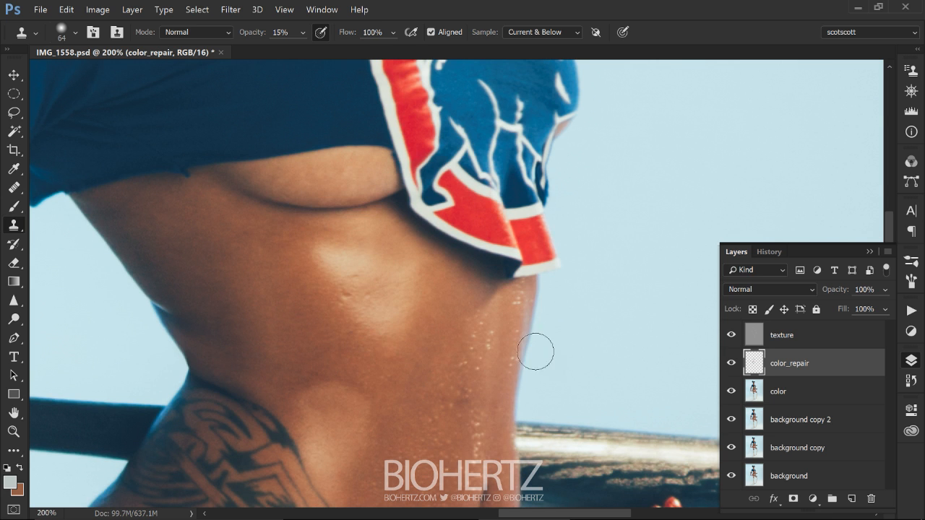
pyautogui.click(14, 206)
pyautogui.keyDown('alt'); pyautogui.click(252, 258); pyautogui.keyUp('alt')
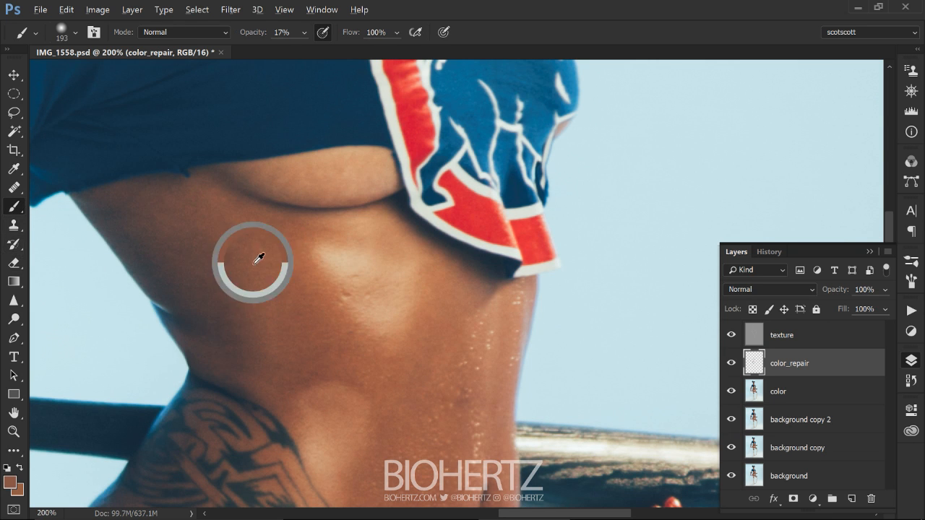
pyautogui.moveTo(248, 290); pyautogui.dragTo(144, 288)
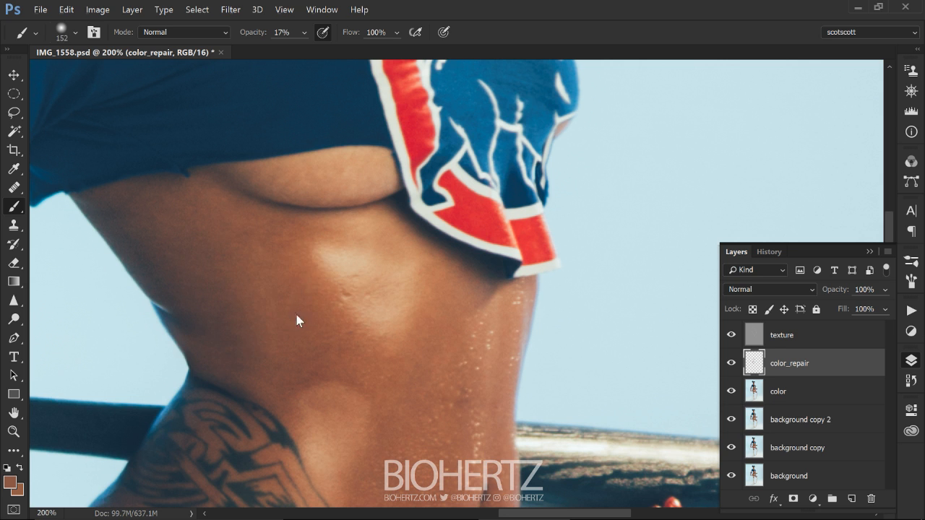
pyautogui.keyDown('alt'); pyautogui.click(317, 317); pyautogui.keyUp('alt')
pyautogui.keyDown('alt'); pyautogui.click(288, 337); pyautogui.keyUp('alt')
# Blend the highlight beside the hip tattoo with sampled skin tones, using the Brush at size 29.
pyautogui.scroll(-3, 491, 347)
pyautogui.hscroll(2, 491, 347)
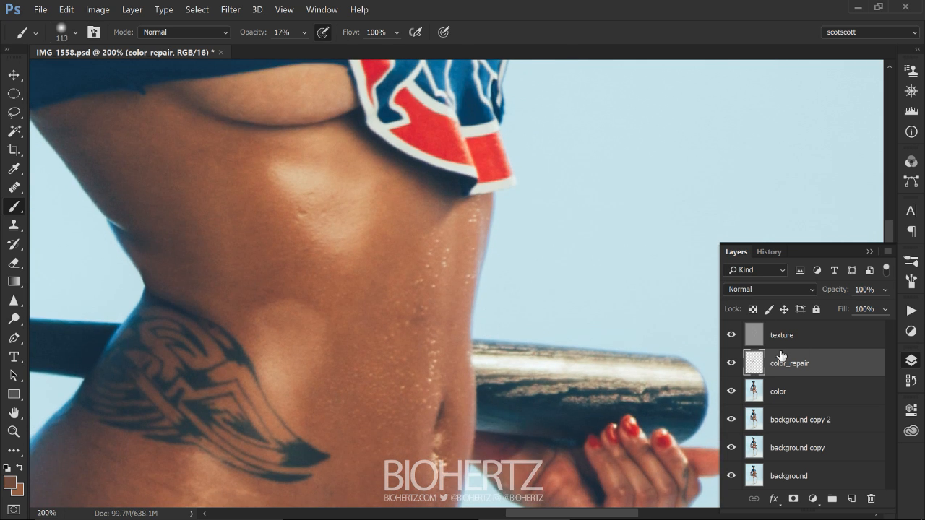
pyautogui.moveTo(302, 336)
pyautogui.mouseDown()
pyautogui.moveTo(236, 329)
pyautogui.moveTo(270, 344)
pyautogui.moveTo(264, 338)
pyautogui.moveTo(281, 332)
pyautogui.mouseUp()
pyautogui.keyDown('alt'); pyautogui.click(293, 329); pyautogui.keyUp('alt')
pyautogui.keyDown('alt'); pyautogui.click(286, 312); pyautogui.keyUp('alt')
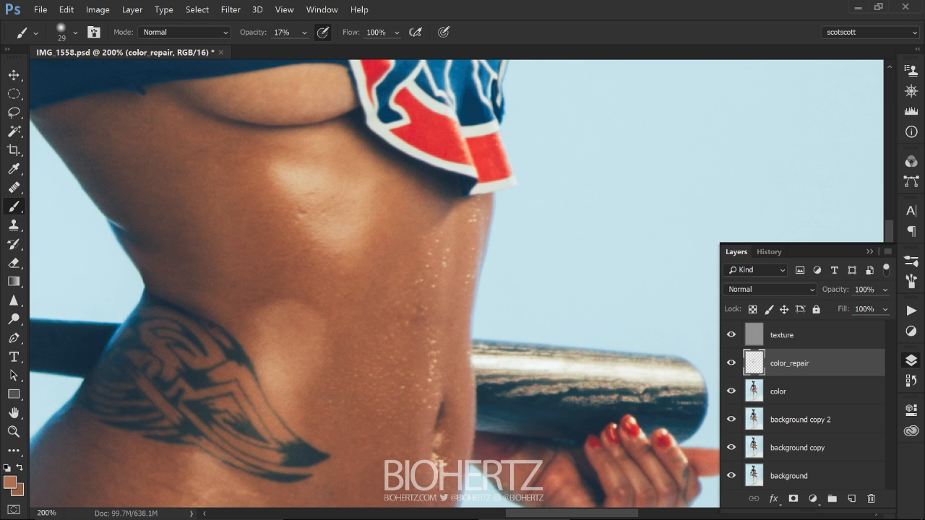
# Set up the Healing Brush in Normal mode on the texture layer for retouching the face.
pyautogui.moveTo(286, 312); pyautogui.dragTo(315, 435)
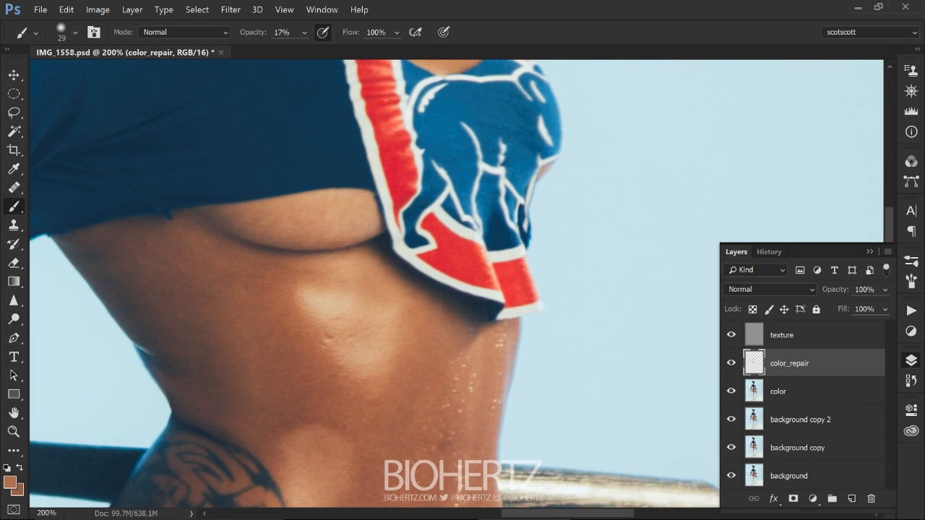
pyautogui.moveTo(311, 209); pyautogui.dragTo(317, 438)
pyautogui.scroll(7, 375, 281)
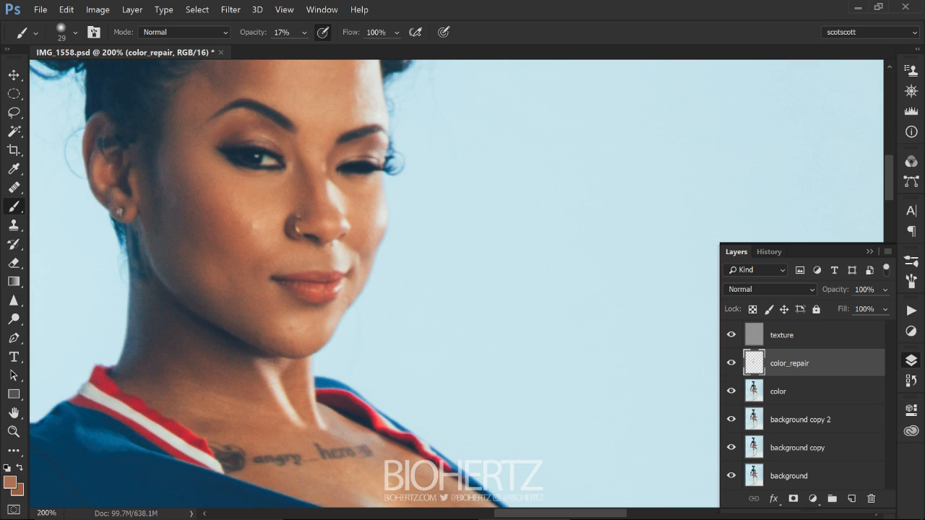
pyautogui.scroll(2, 376, 282)
pyautogui.click(789, 334)
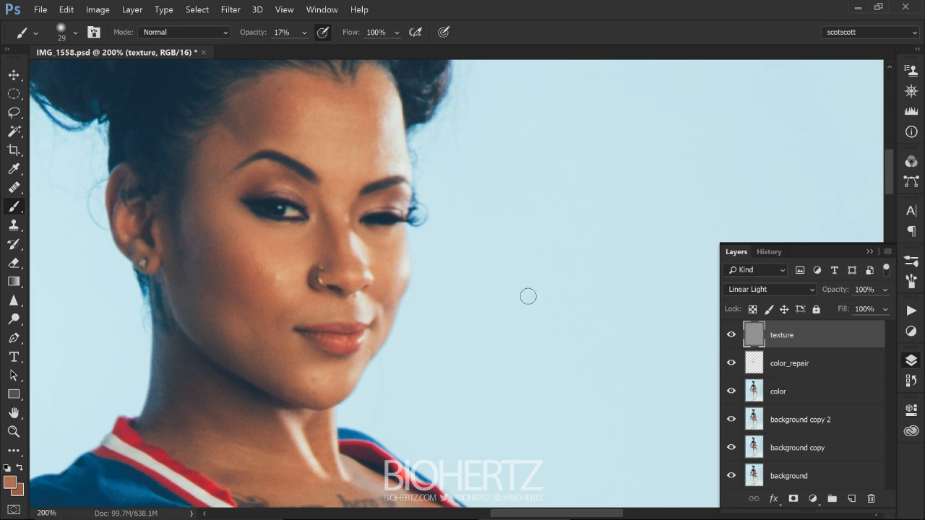
pyautogui.click(14, 187)
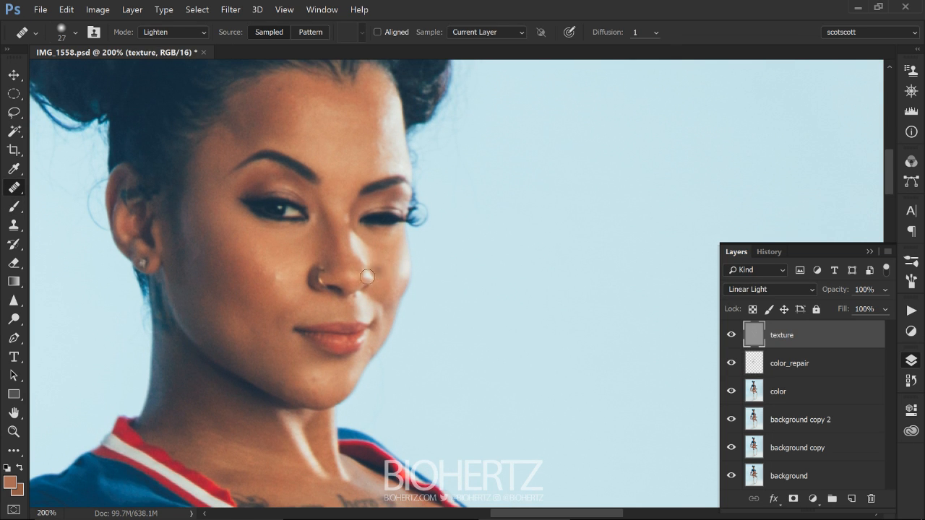
pyautogui.keyDown('ctrl'); pyautogui.click(284, 288); pyautogui.keyUp('ctrl')
pyautogui.moveTo(289, 271); pyautogui.dragTo(314, 352)
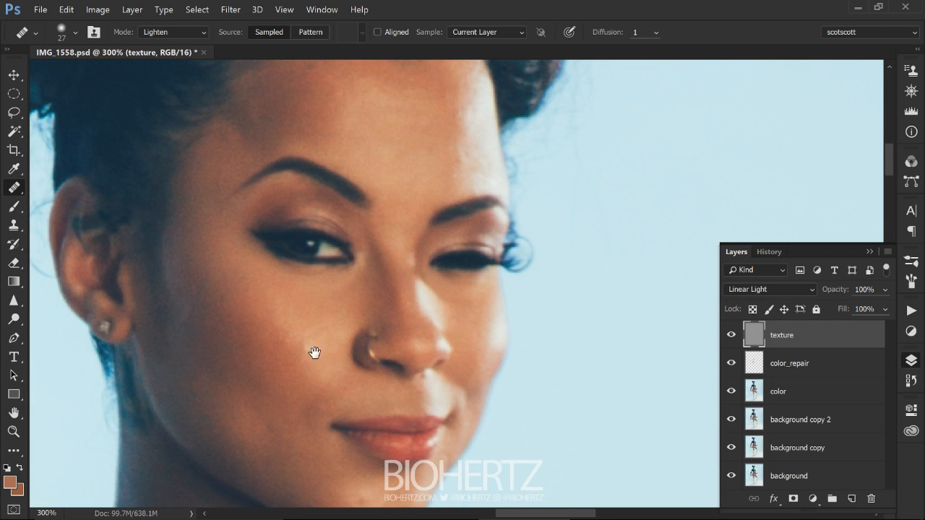
pyautogui.keyDown('shift'); pyautogui.rightClick(298, 341); pyautogui.keyUp('shift')
pyautogui.click(346, 383)
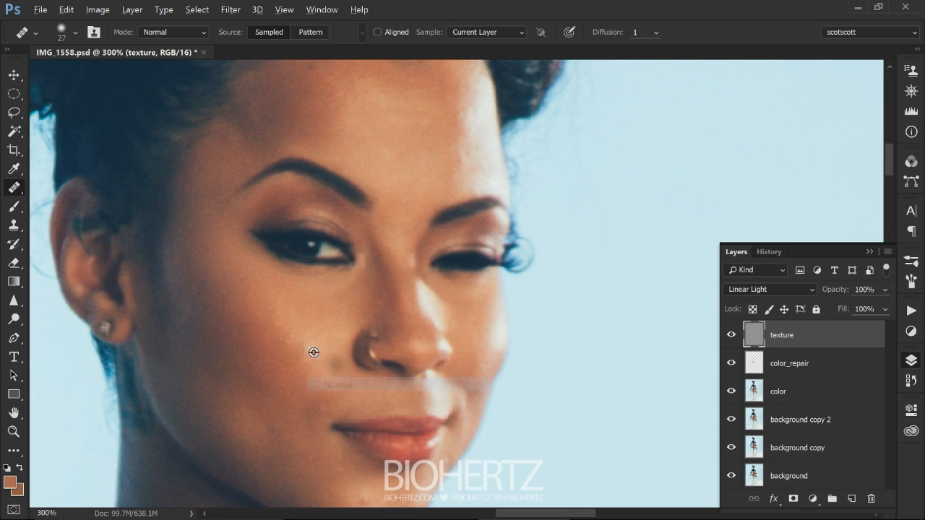
# Heal the skin texture on the cheek at size 12 and along the forehead highlight at size 16.
pyautogui.keyDown('alt'); pyautogui.rightClick(298, 346); pyautogui.keyUp('alt')
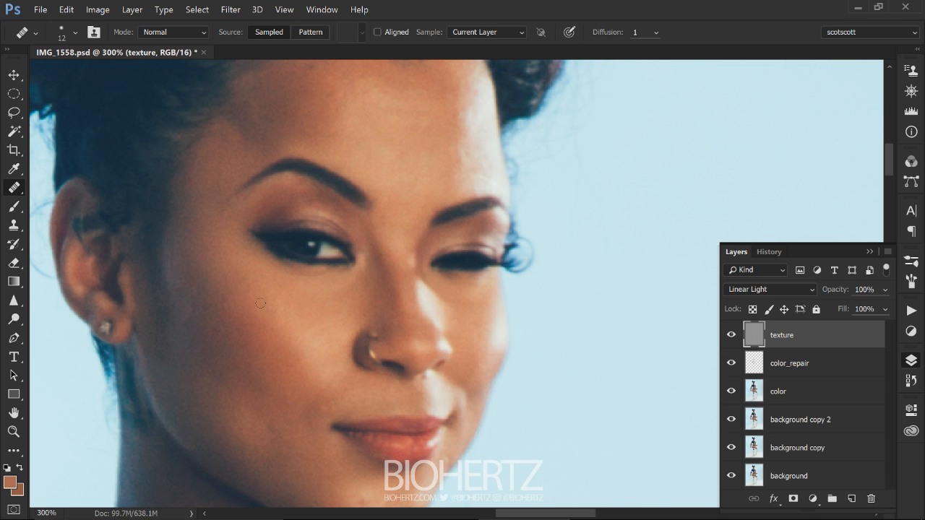
pyautogui.moveTo(394, 417); pyautogui.dragTo(384, 430)
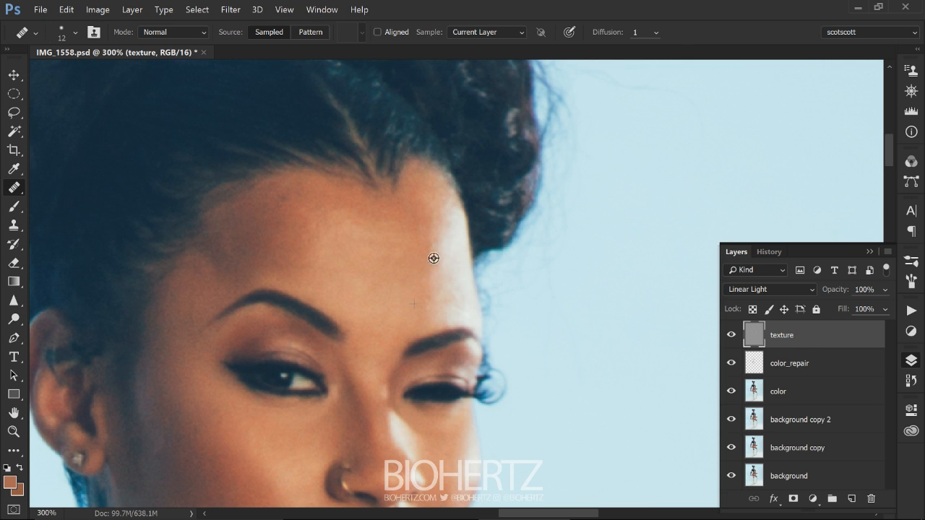
pyautogui.keyDown('alt'); pyautogui.rightClick(444, 256); pyautogui.keyUp('alt')
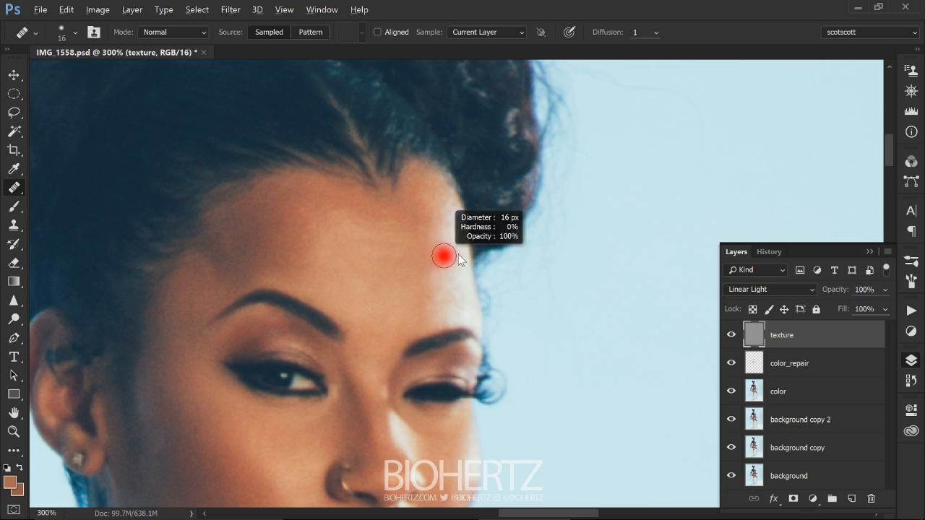
pyautogui.keyDown('alt'); pyautogui.click(433, 240); pyautogui.keyUp('alt')
pyautogui.click(440, 219)
pyautogui.keyDown('alt'); pyautogui.rightClick(443, 245); pyautogui.keyUp('alt')
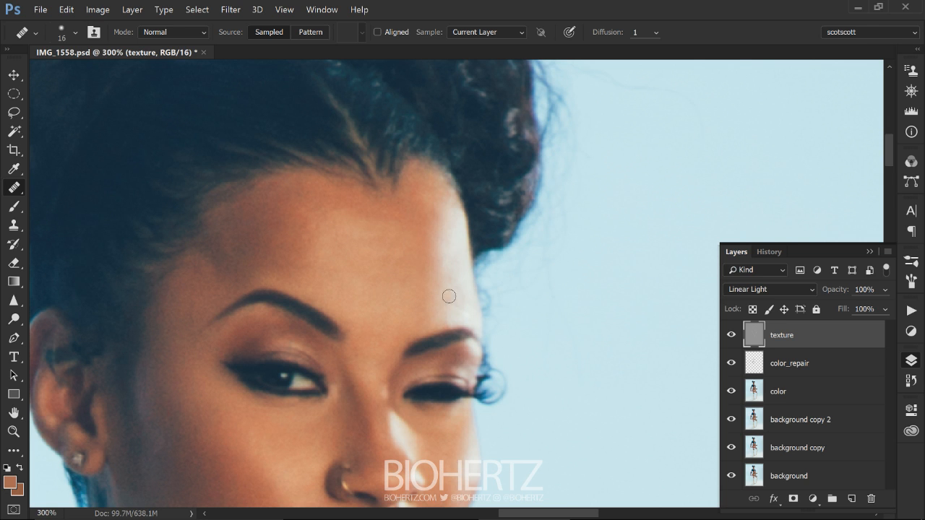
# Heal the texture spots on the chin, around the nose and beside the mouth, reducing the Healing Brush to size 11.
pyautogui.scroll(-5, 409, 295)
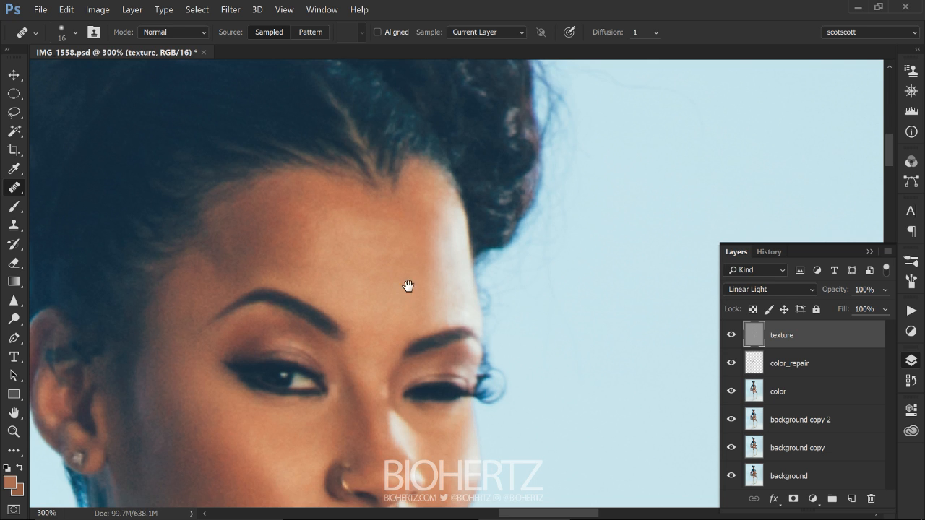
pyautogui.scroll(-1, 412, 289)
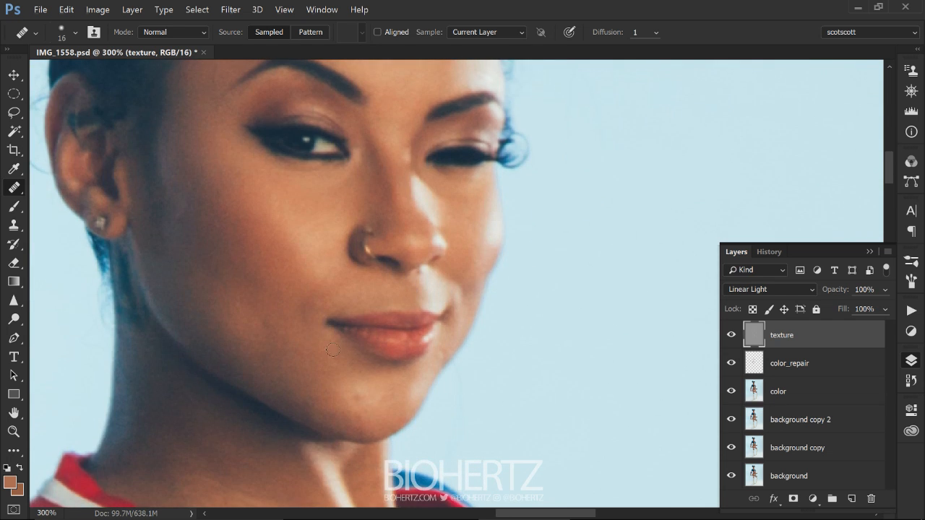
pyautogui.press('[')
pyautogui.press('[')
pyautogui.press(']')
pyautogui.scroll(4, 463, 354)
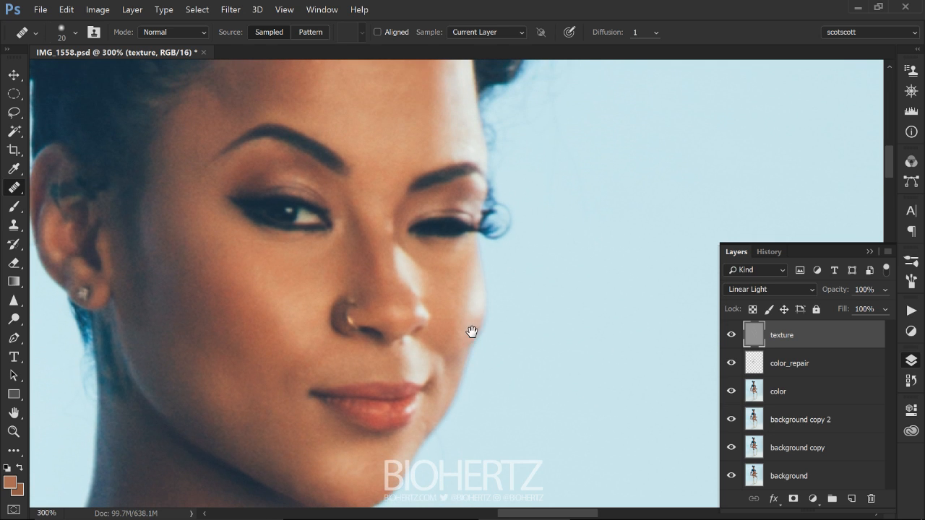
pyautogui.keyDown('alt'); pyautogui.rightClick(413, 254); pyautogui.keyUp('alt')
pyautogui.moveTo(455, 367); pyautogui.dragTo(452, 256)
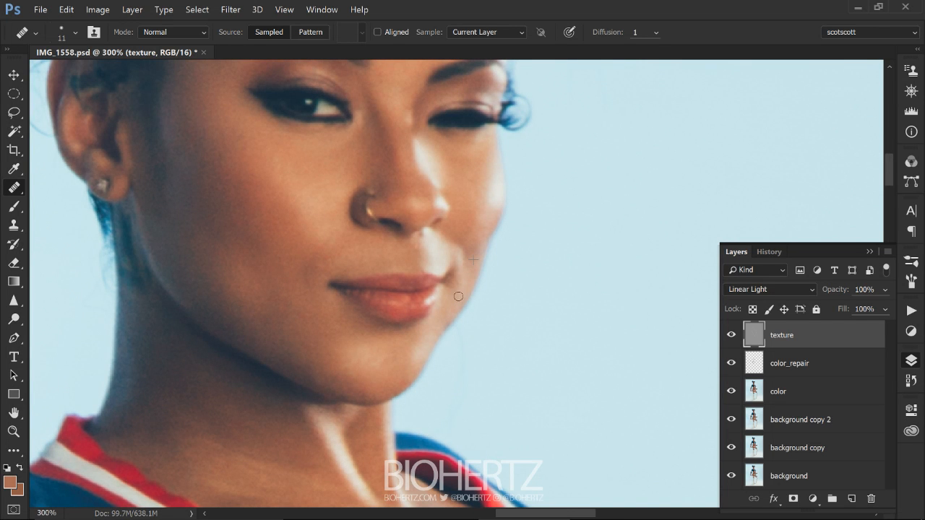
# Heal the skin texture on the chest beside the lettered tattoo with the Healing Brush at size 17.
pyautogui.moveTo(422, 320); pyautogui.dragTo(505, 303)
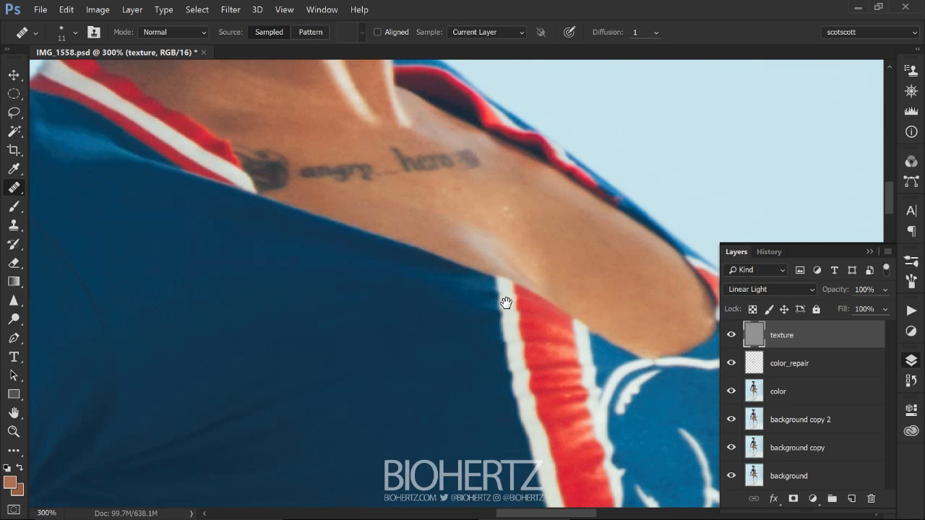
pyautogui.moveTo(581, 250); pyautogui.dragTo(598, 265)
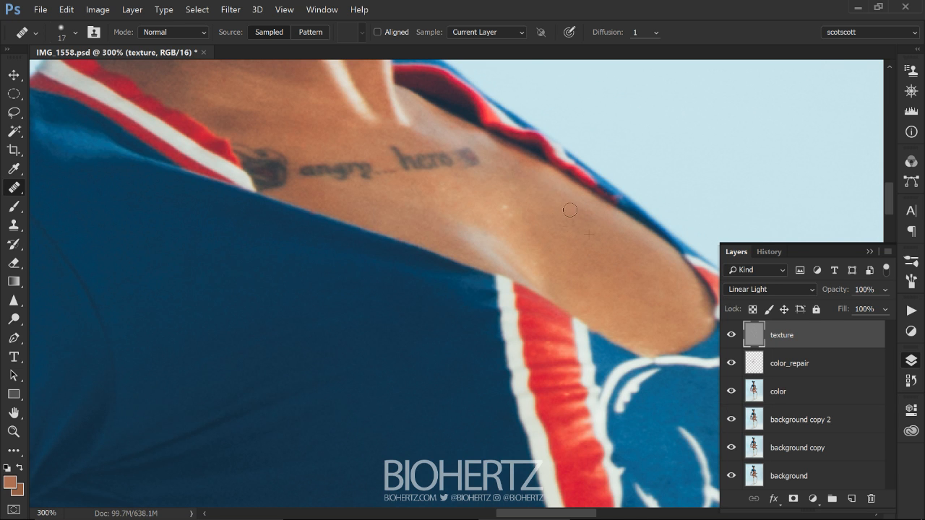
# Heal the bumps in and around the rib highlight with the Healing Brush at size 17.
pyautogui.scroll(-6, 651, 284)
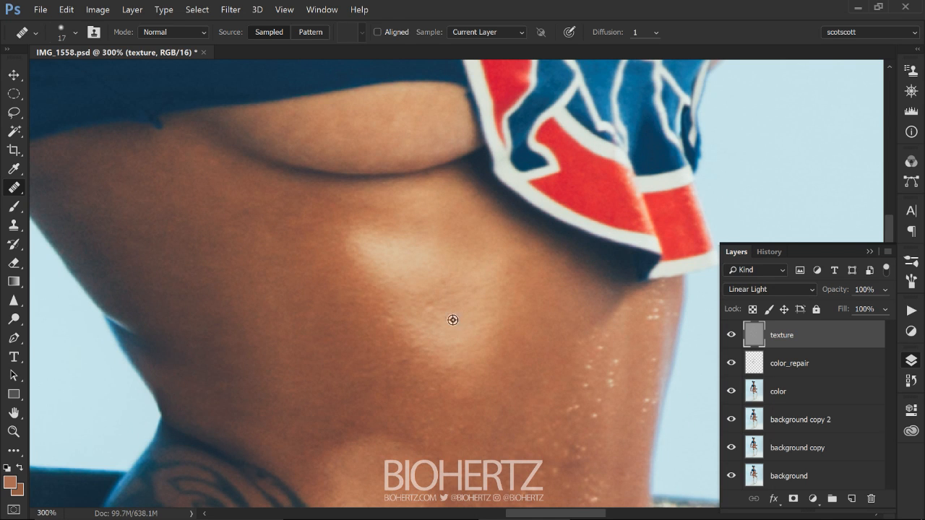
pyautogui.keyDown('alt'); pyautogui.click(494, 281); pyautogui.keyUp('alt')
pyautogui.keyDown('alt'); pyautogui.click(378, 296); pyautogui.keyUp('alt')
# Heal the remaining texture spots below the rib highlight and across the waist with the Healing Brush at size 25.
pyautogui.moveTo(549, 336); pyautogui.dragTo(557, 255)
pyautogui.keyDown('alt'); pyautogui.rightClick(539, 231); pyautogui.keyUp('alt')
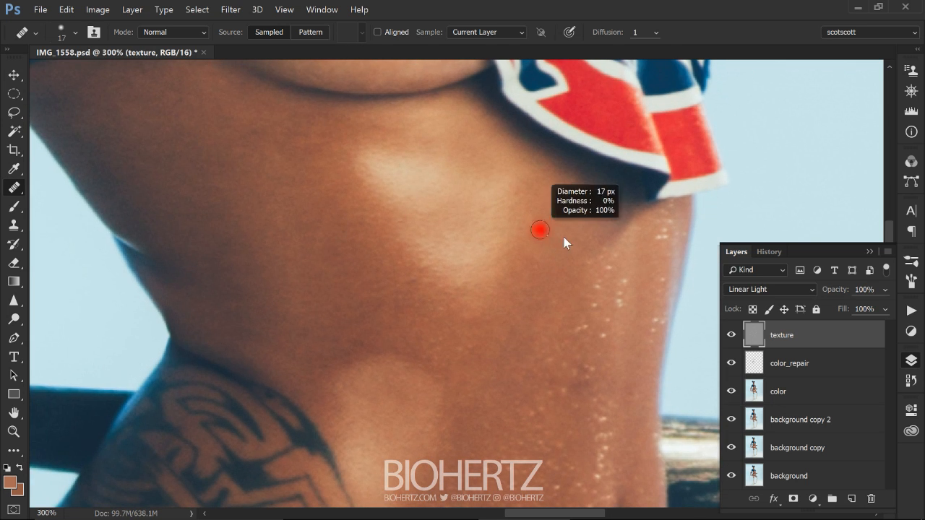
pyautogui.keyDown('alt'); pyautogui.click(402, 302); pyautogui.keyUp('alt')
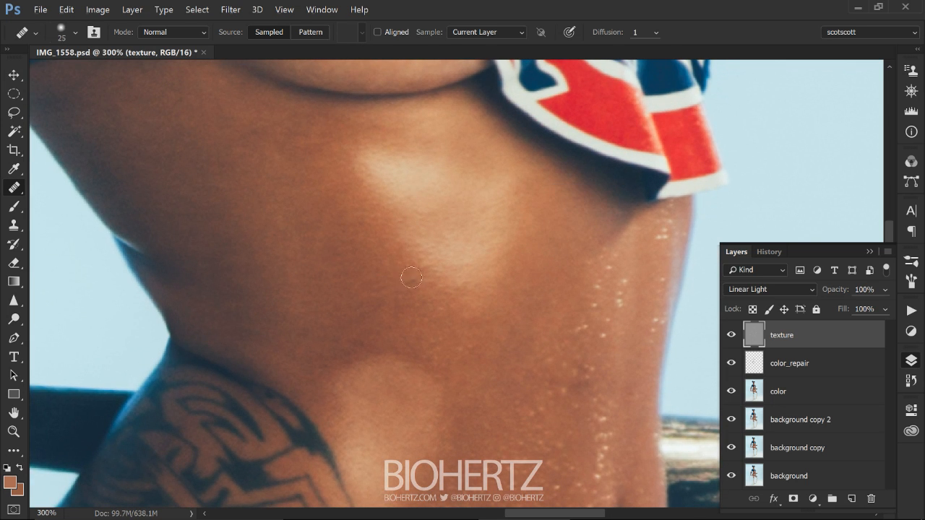
pyautogui.keyDown('alt'); pyautogui.click(365, 251); pyautogui.keyUp('alt')
pyautogui.keyDown('alt'); pyautogui.click(266, 283); pyautogui.keyUp('alt')
# Heal the texture spots on the hip below the tattoo and along its outer contour at size 25.
pyautogui.moveTo(518, 370); pyautogui.dragTo(513, 281)
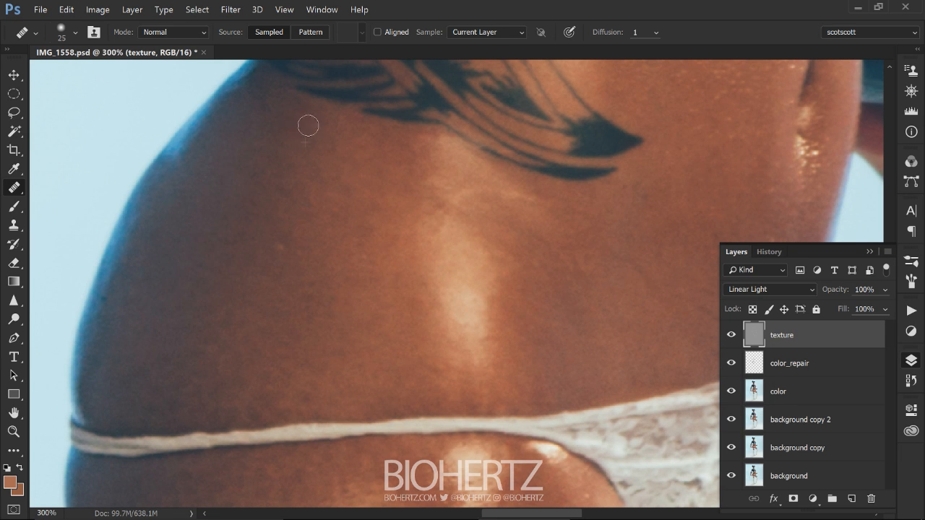
pyautogui.keyDown('alt'); pyautogui.click(158, 262); pyautogui.keyUp('alt')
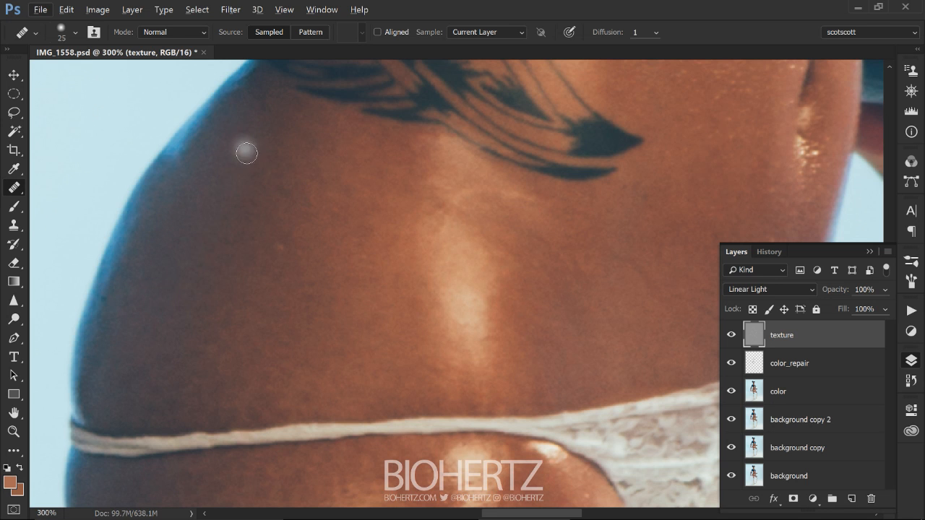
pyautogui.moveTo(303, 272)
pyautogui.mouseDown()
pyautogui.moveTo(545, 271)
pyautogui.moveTo(546, 261)
pyautogui.mouseUp()
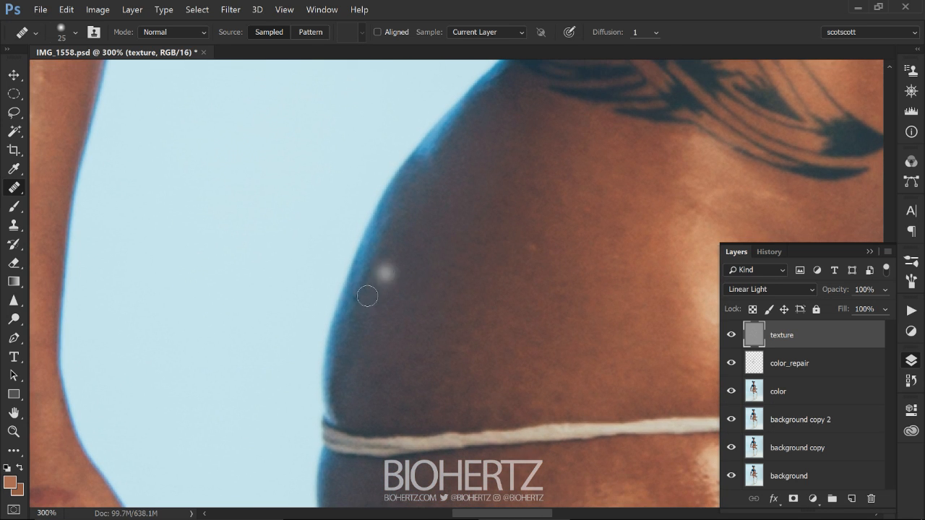
pyautogui.click(424, 139)
pyautogui.click(443, 128)
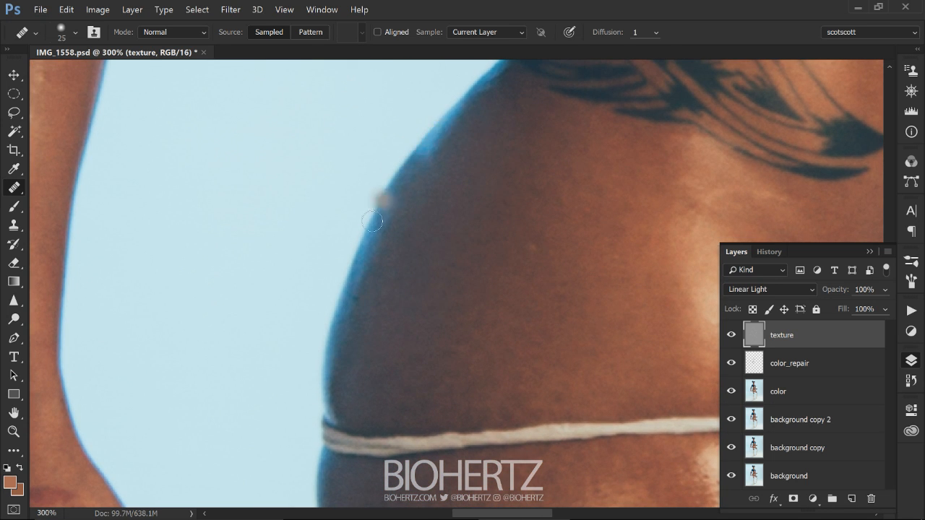
pyautogui.hscroll(6, 267, 386)
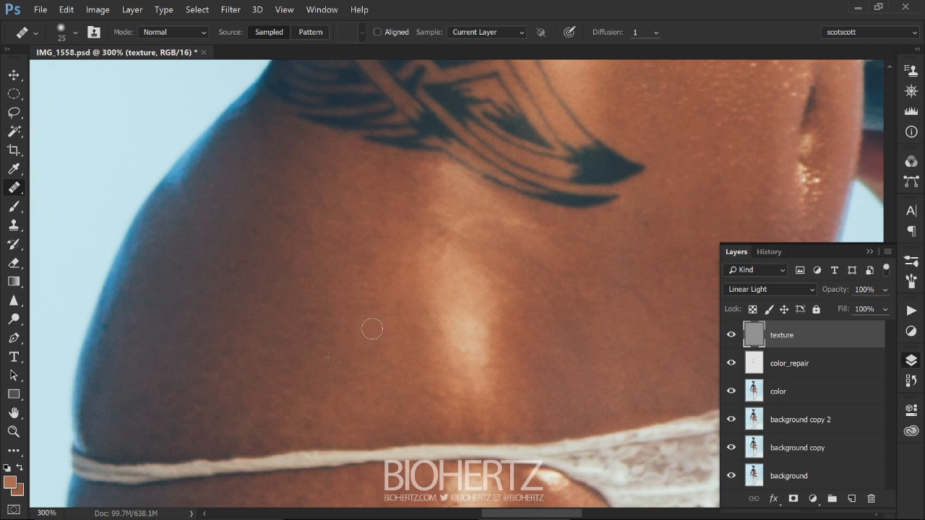
pyautogui.keyDown('alt'); pyautogui.rightClick(452, 275); pyautogui.keyUp('alt')
# Compare the skin around the waistband and upper thigh with the texture layer hidden and shown.
pyautogui.moveTo(538, 359); pyautogui.dragTo(458, 72)
pyautogui.moveTo(521, 310); pyautogui.dragTo(613, 437)
pyautogui.moveTo(433, 360); pyautogui.dragTo(518, 340)
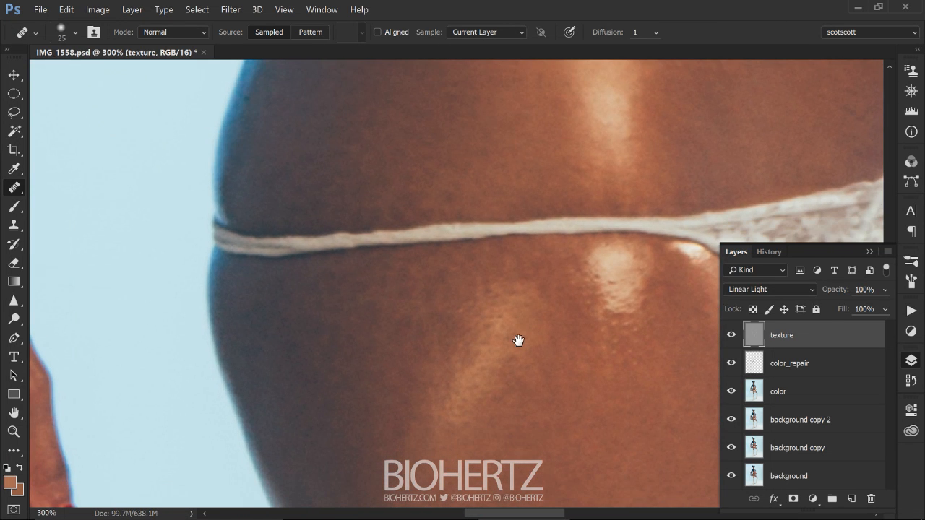
pyautogui.click(730, 335)
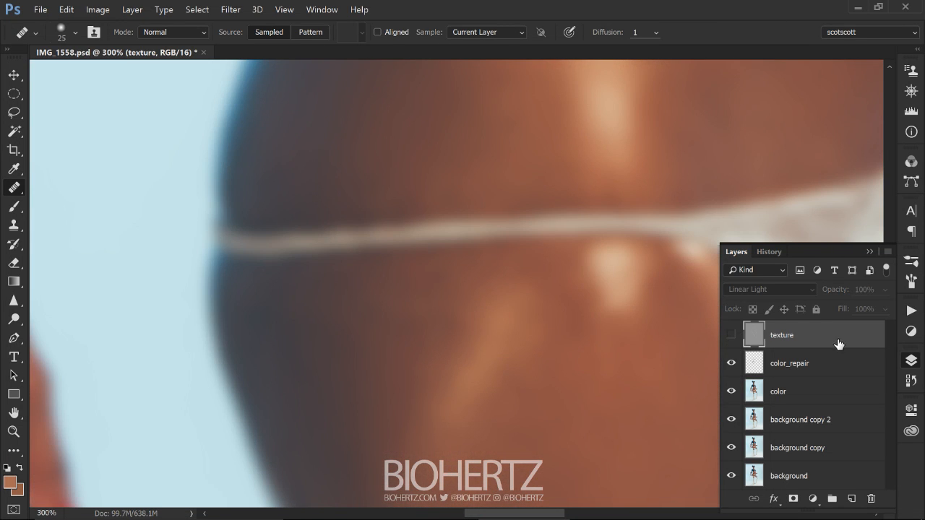
pyautogui.click(730, 336)
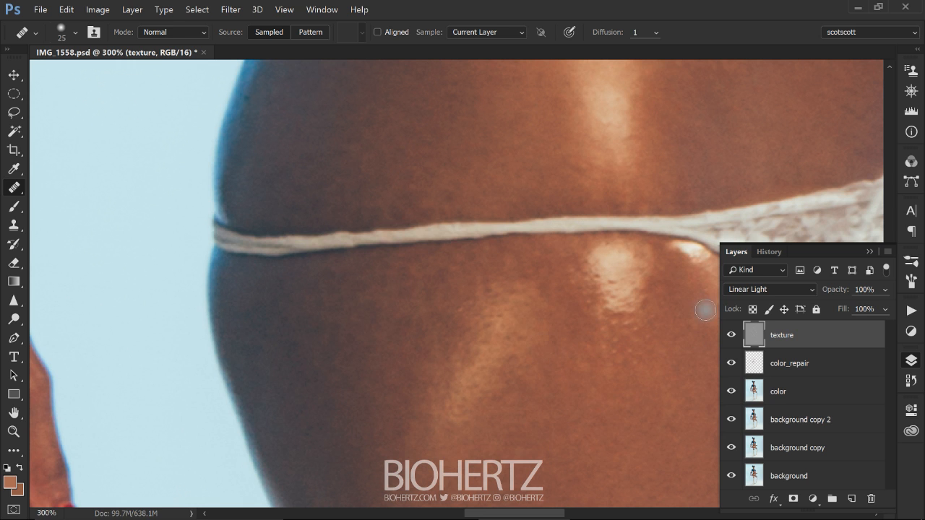
# Heal the dark texture above the waistband and the thigh highlight below it, using Lighten mode at size 55.
pyautogui.rightClick(279, 150)
pyautogui.click(336, 270)
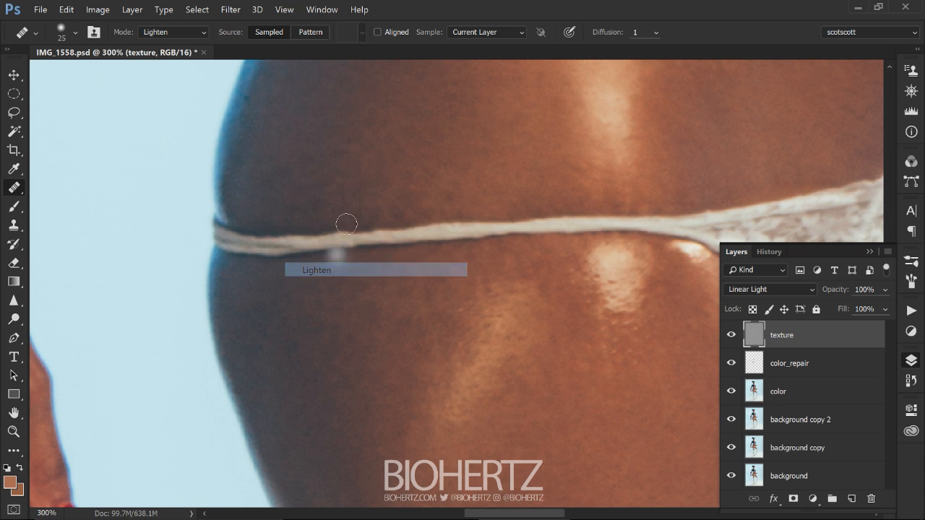
pyautogui.moveTo(372, 135); pyautogui.dragTo(423, 138)
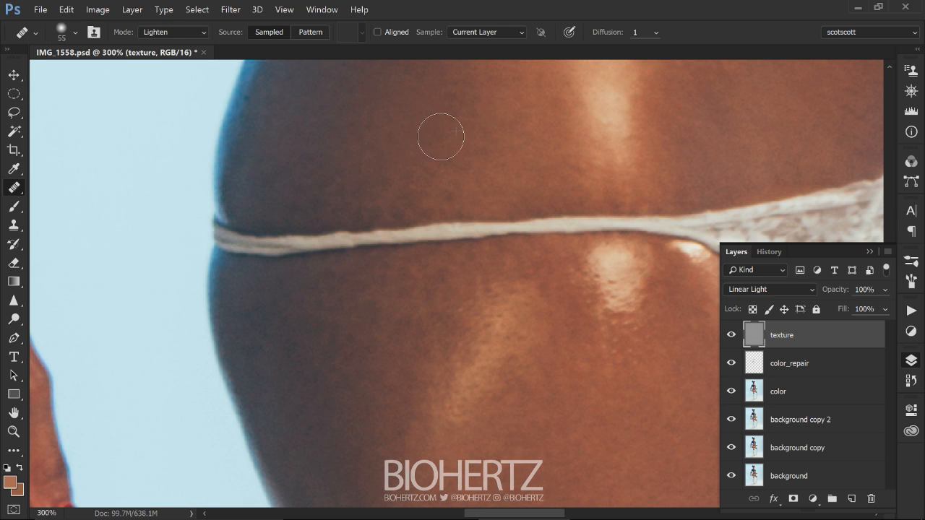
pyautogui.click(452, 418)
pyautogui.click(450, 424)
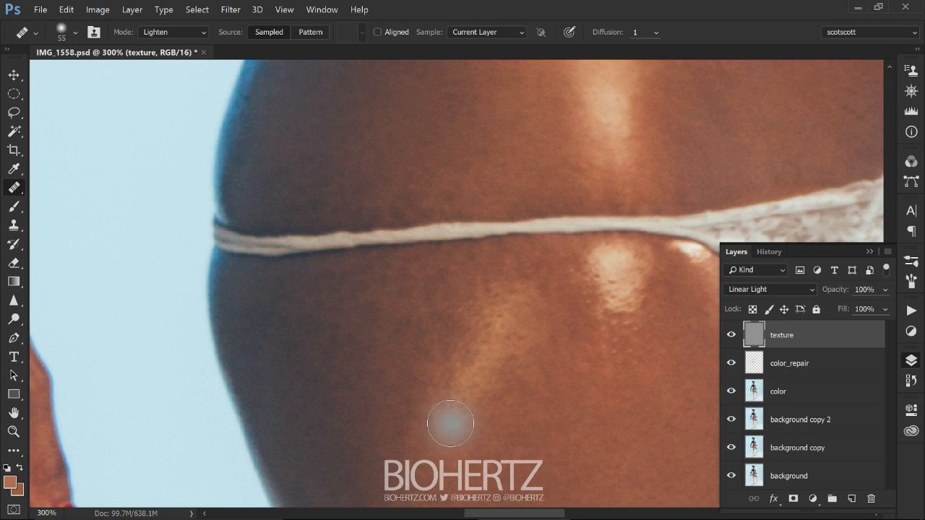
# Heal the lower end of the thigh highlight in Lighten mode and the shaded skin beside it in Darken mode at size 55.
pyautogui.click(441, 424)
pyautogui.click(440, 424)
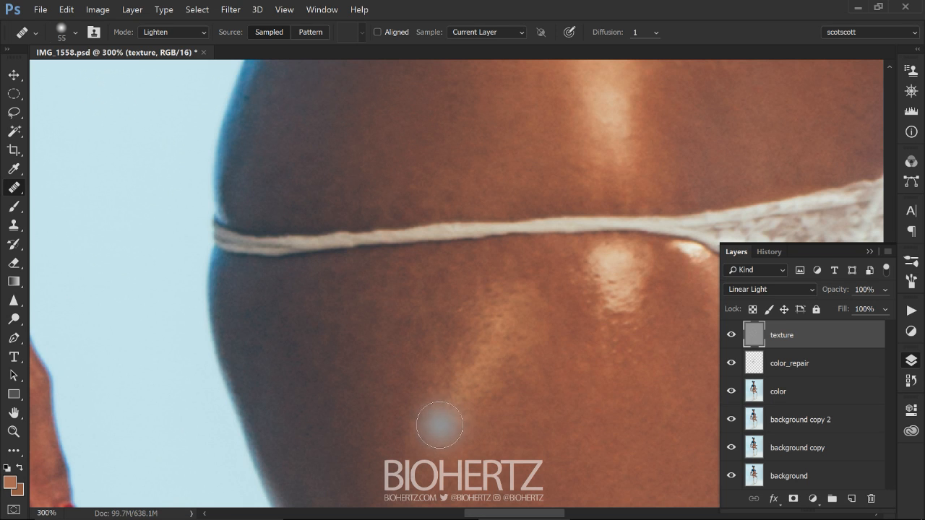
pyautogui.keyDown('shift'); pyautogui.rightClick(368, 368); pyautogui.keyUp('shift')
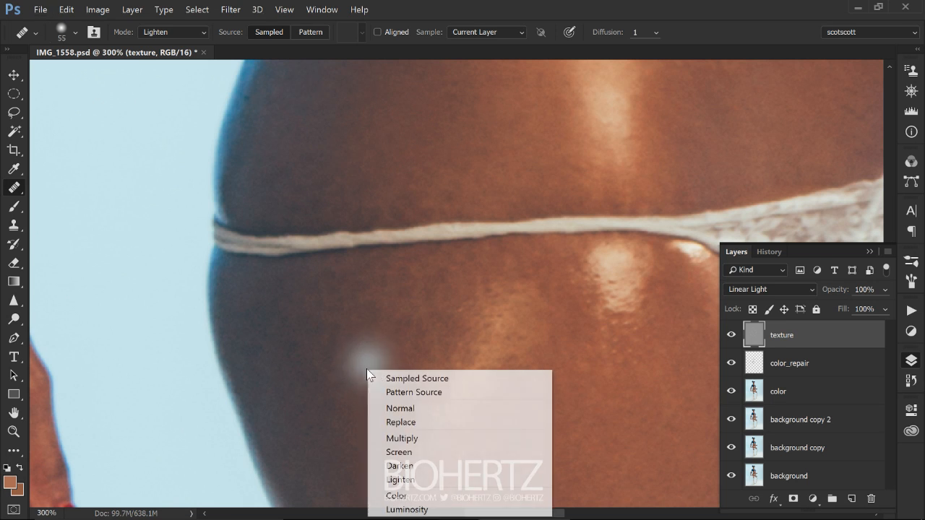
pyautogui.click(402, 405)
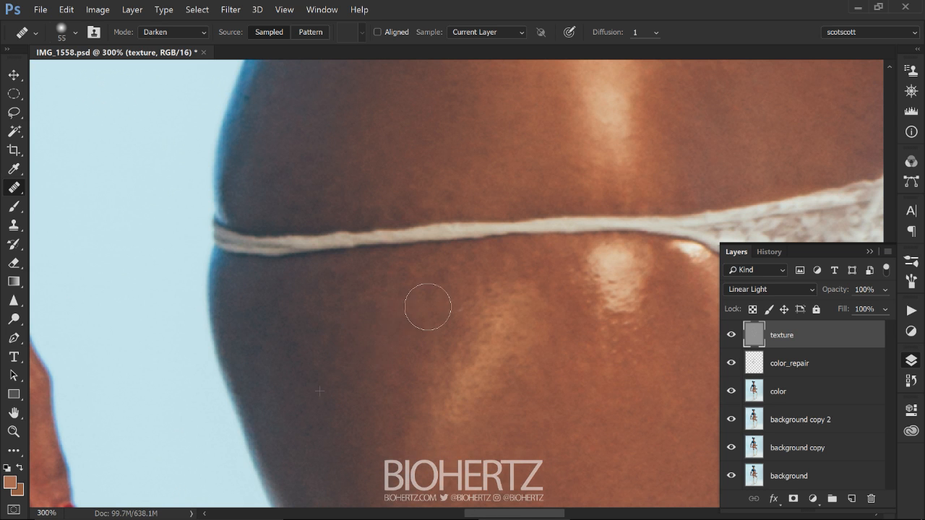
pyautogui.click(363, 392)
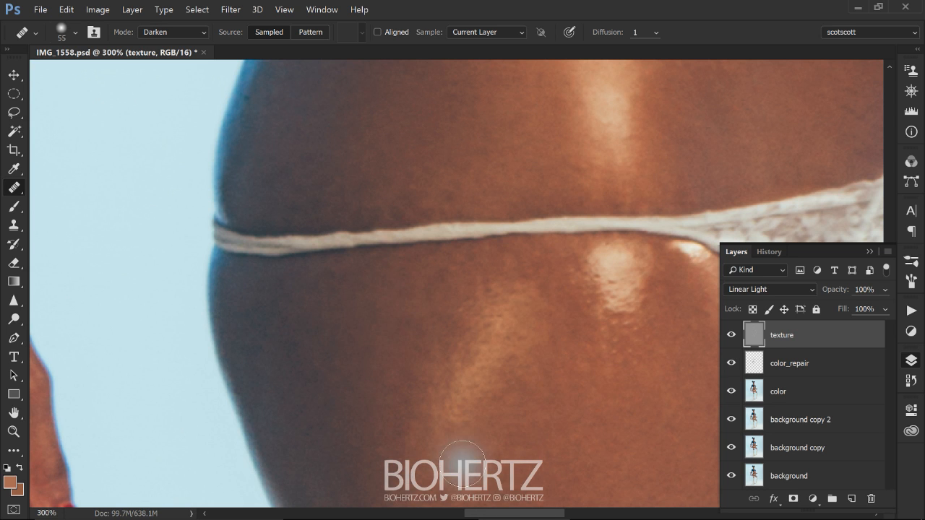
# Reduce the Healing Brush to size 30 and heal the bright texture above and below the waistband in Darken mode.
pyautogui.keyDown('alt'); pyautogui.rightClick(336, 376); pyautogui.keyUp('alt')
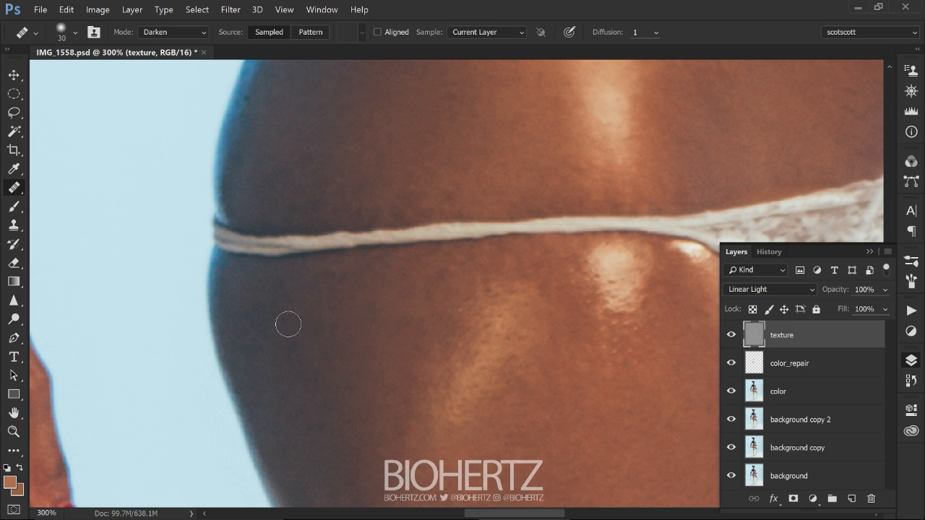
pyautogui.keyDown('alt'); pyautogui.click(394, 320); pyautogui.keyUp('alt')
pyautogui.moveTo(427, 246); pyautogui.dragTo(412, 328)
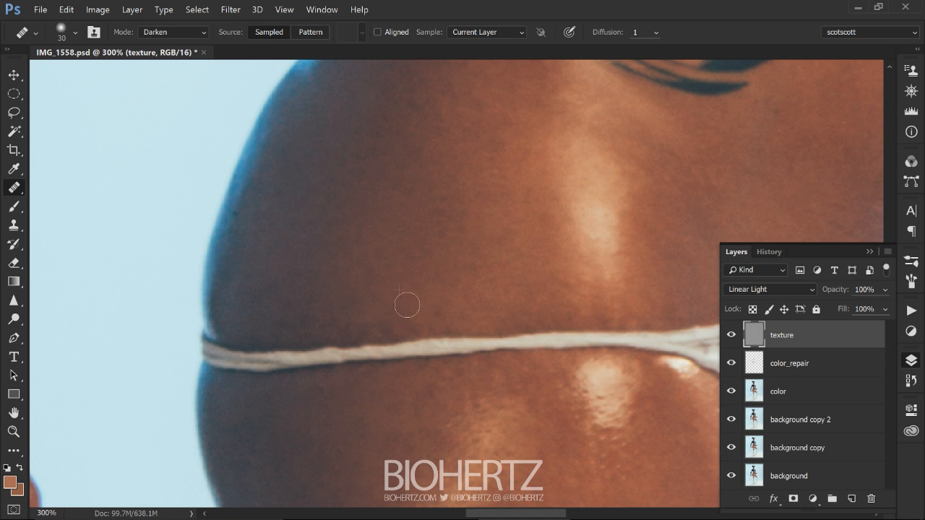
pyautogui.moveTo(436, 349)
pyautogui.mouseDown()
pyautogui.moveTo(444, 312)
pyautogui.moveTo(355, 378)
pyautogui.mouseUp()
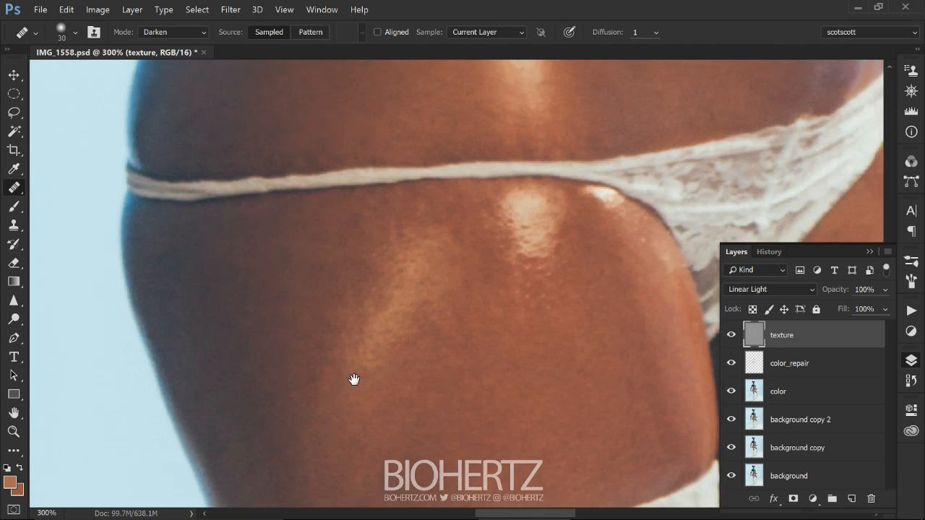
# Heal the dark texture across the upper thigh, from the highlight down to the sock's edge, in Lighten mode at size 30.
pyautogui.keyDown('shift'); pyautogui.rightClick(346, 283); pyautogui.keyUp('shift')
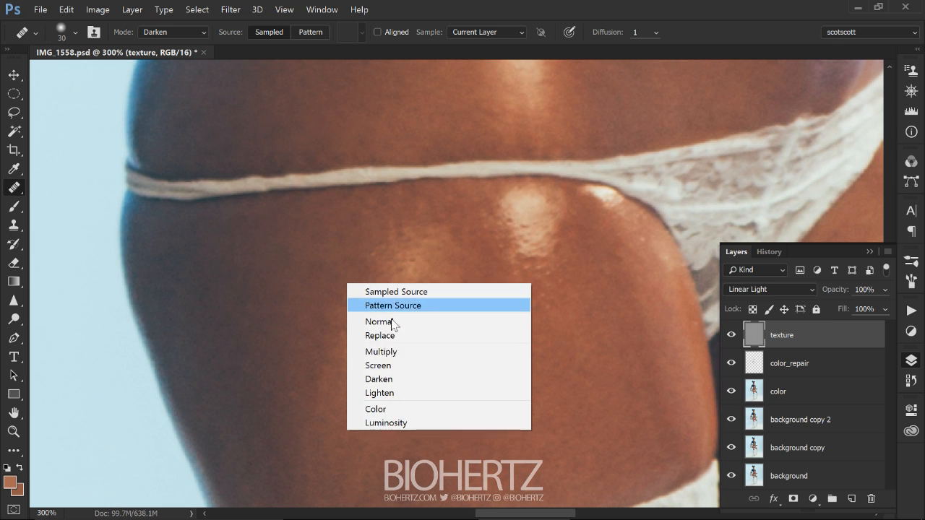
pyautogui.click(365, 394)
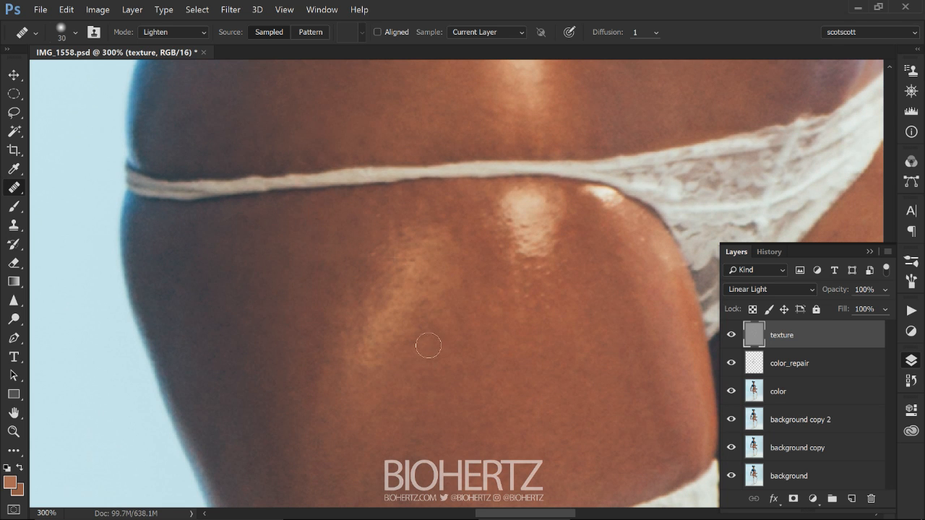
pyautogui.moveTo(351, 386); pyautogui.dragTo(343, 306)
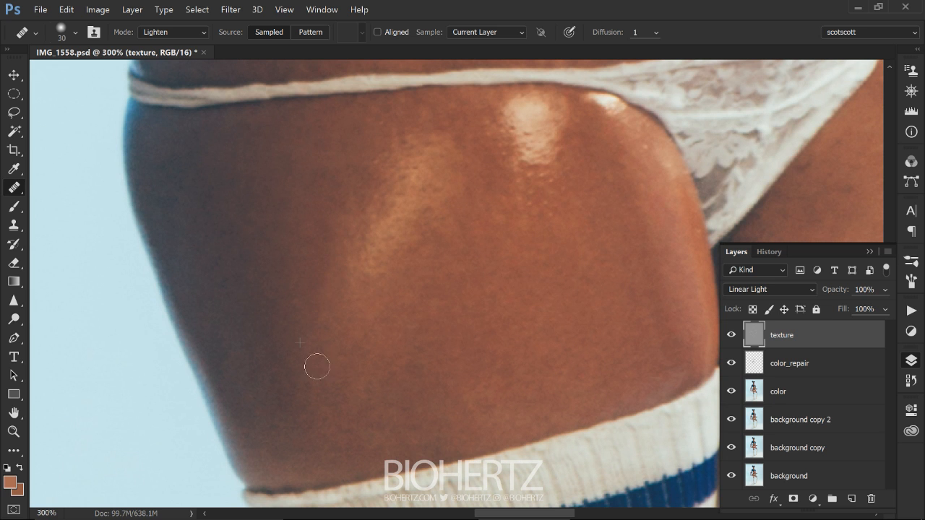
pyautogui.moveTo(440, 297); pyautogui.dragTo(350, 417)
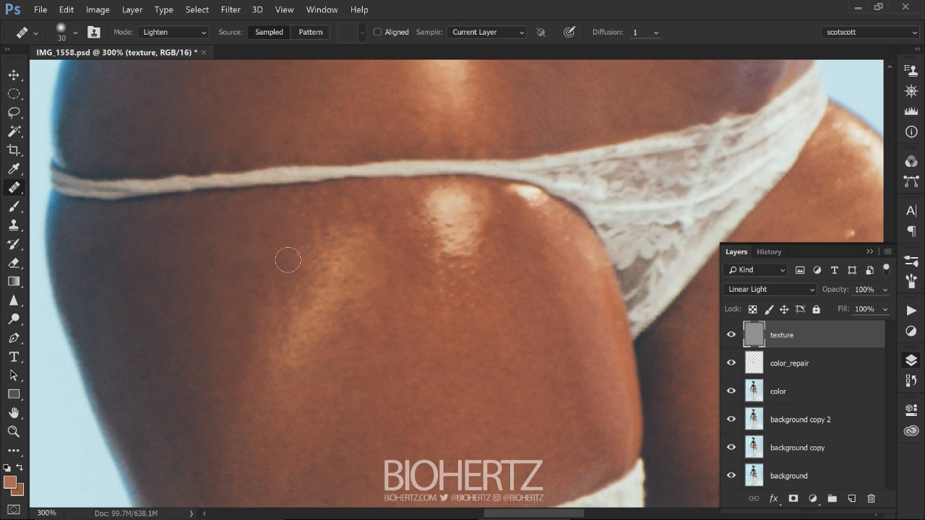
pyautogui.moveTo(372, 333); pyautogui.dragTo(394, 255)
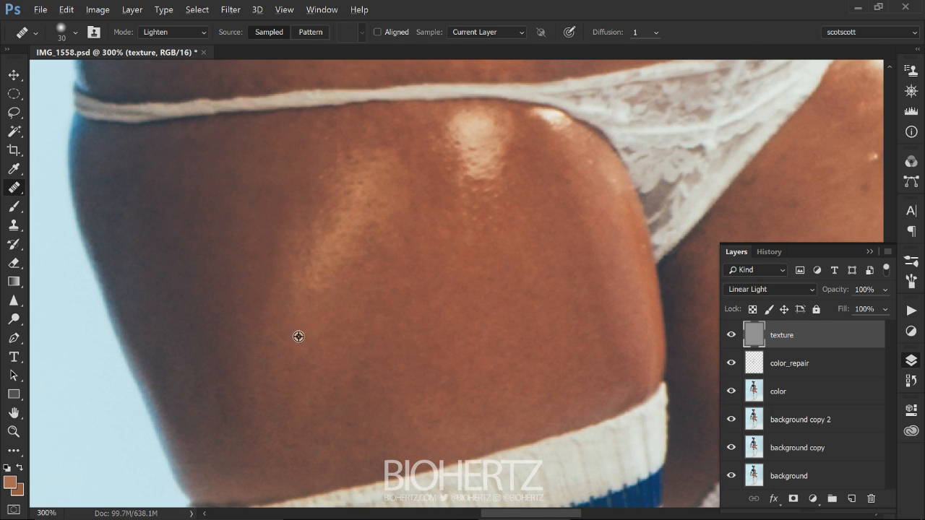
pyautogui.moveTo(425, 394); pyautogui.dragTo(344, 282)
pyautogui.moveTo(478, 315); pyautogui.dragTo(489, 371)
pyautogui.moveTo(471, 300); pyautogui.dragTo(376, 377)
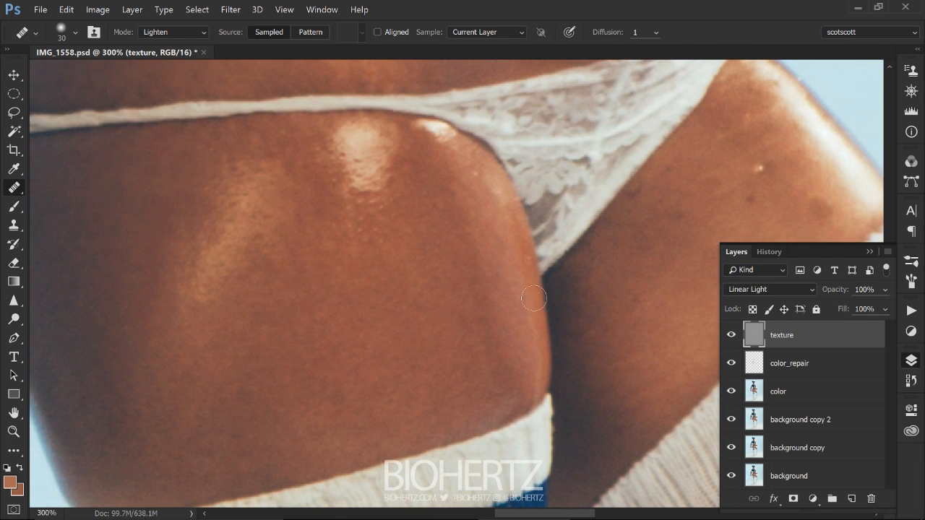
# Heal the dark spots and uneven texture on the other thigh above the striped sock, alternating Lighten and Darken modes at size 30.
pyautogui.moveTo(602, 311)
pyautogui.mouseDown()
pyautogui.moveTo(512, 282)
pyautogui.moveTo(485, 351)
pyautogui.mouseUp()
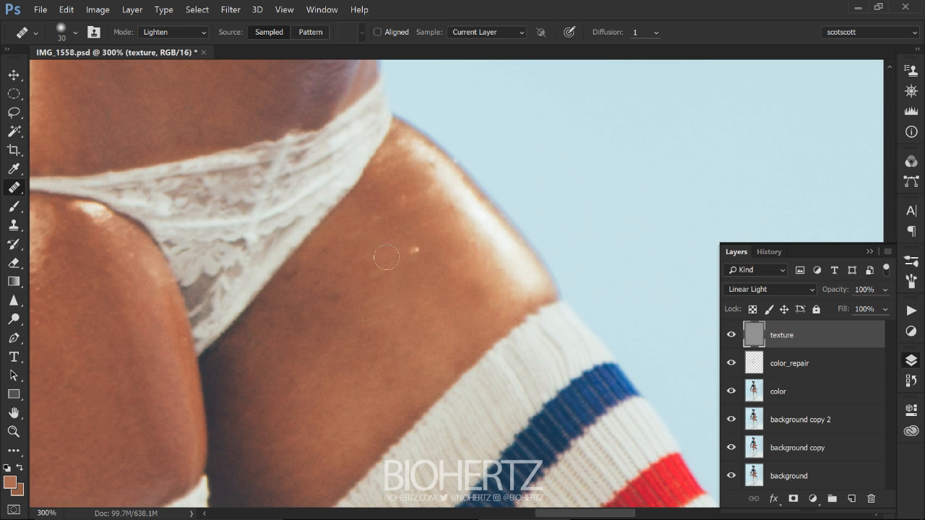
pyautogui.keyDown('shift'); pyautogui.rightClick(391, 315); pyautogui.keyUp('shift')
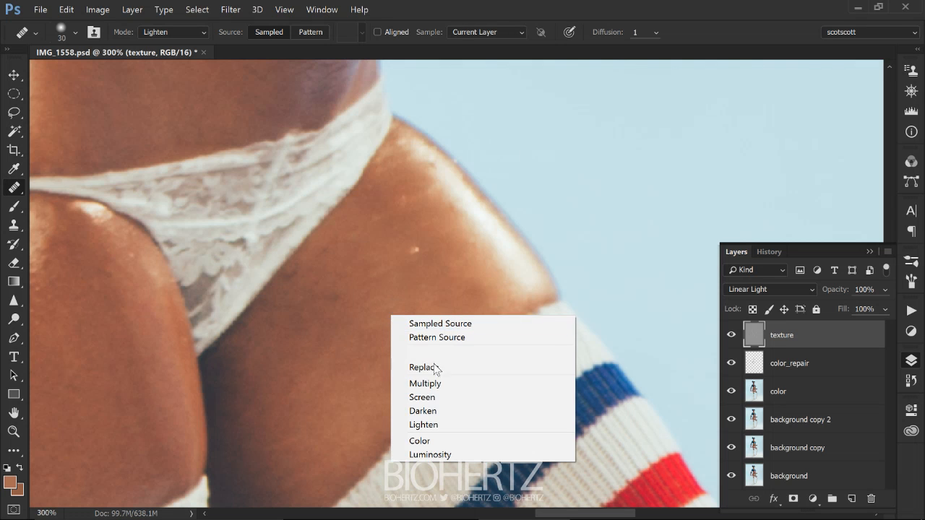
pyautogui.click(423, 411)
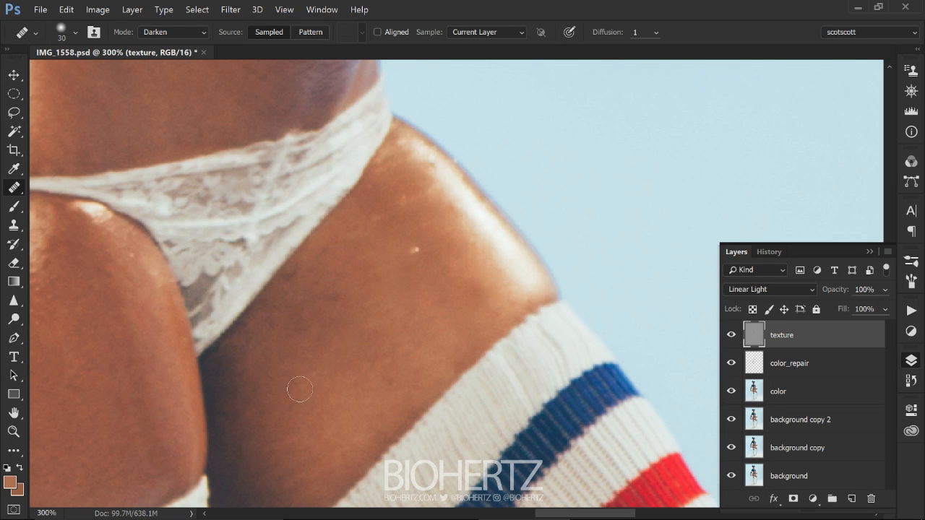
pyautogui.keyDown('shift'); pyautogui.rightClick(344, 336); pyautogui.keyUp('shift')
pyautogui.click(383, 448)
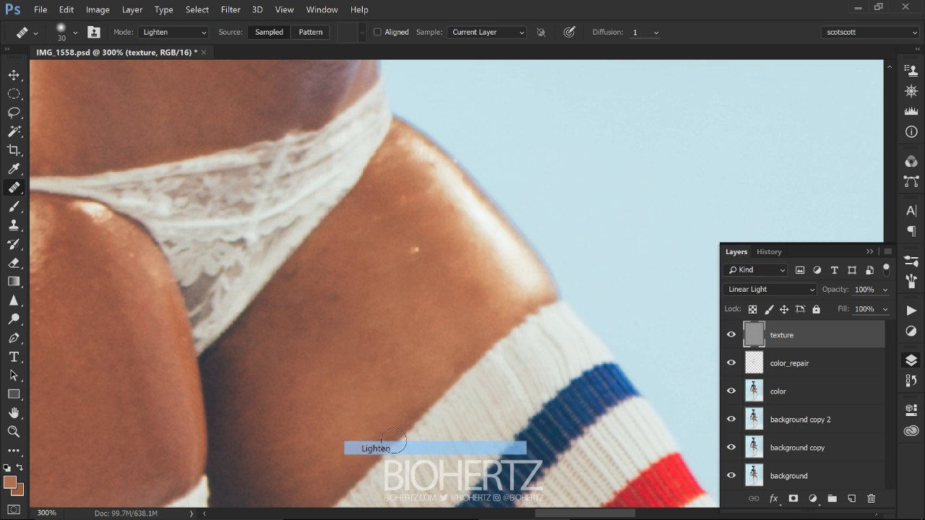